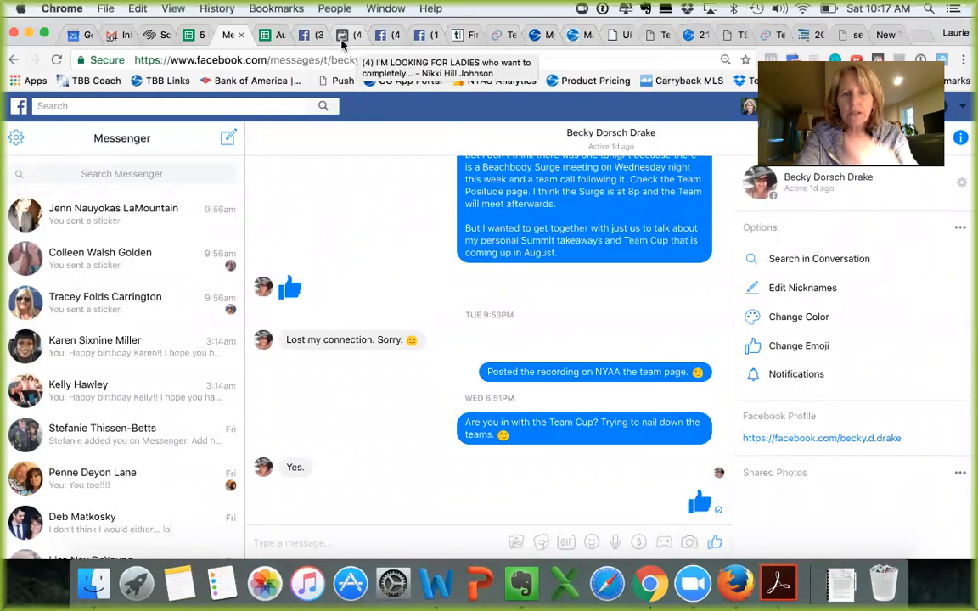
Go to the open personal Facebook profile and start creating a new ad from its account options.
click(311, 34)
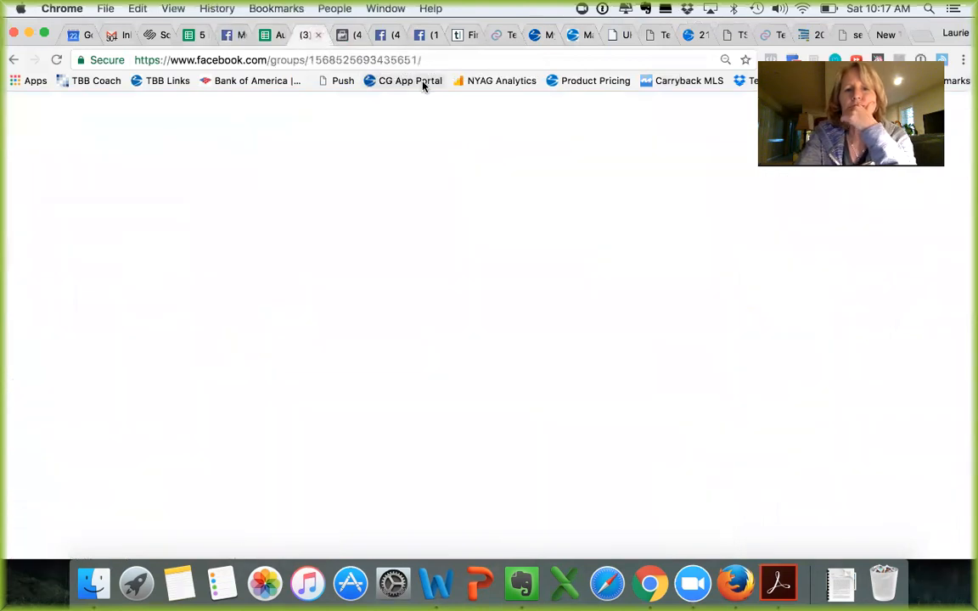
click(422, 36)
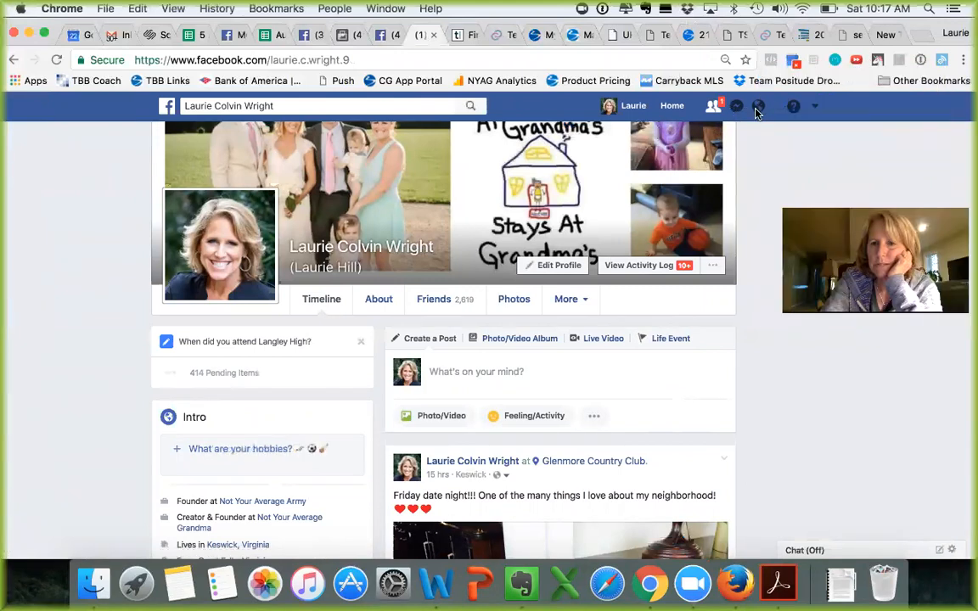
click(815, 107)
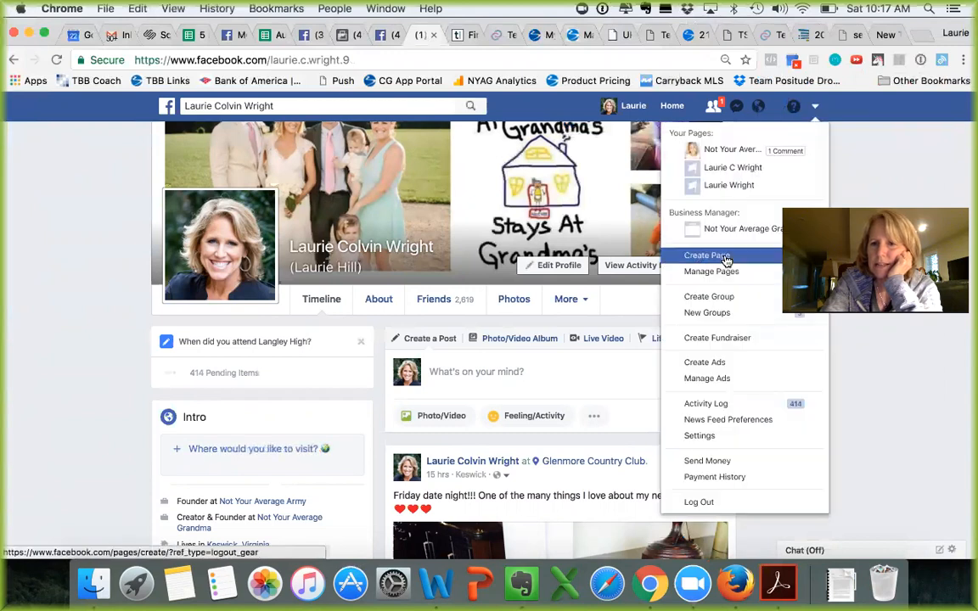
click(688, 365)
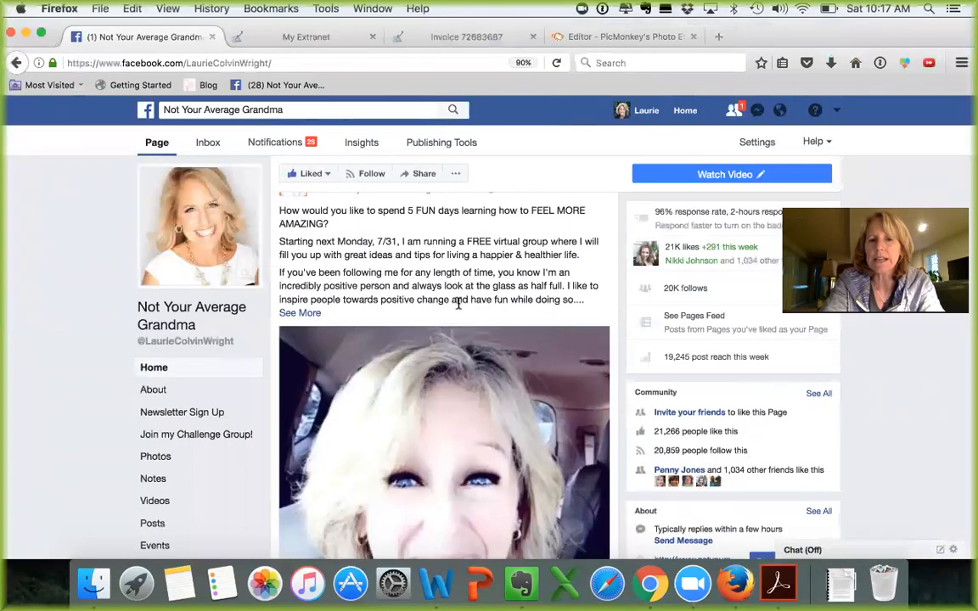
In Firefox, expand the Not Your Average Grandma page's latest post about the free 5-day virtual group and read its full invitation.
scroll(458, 308, up, 3)
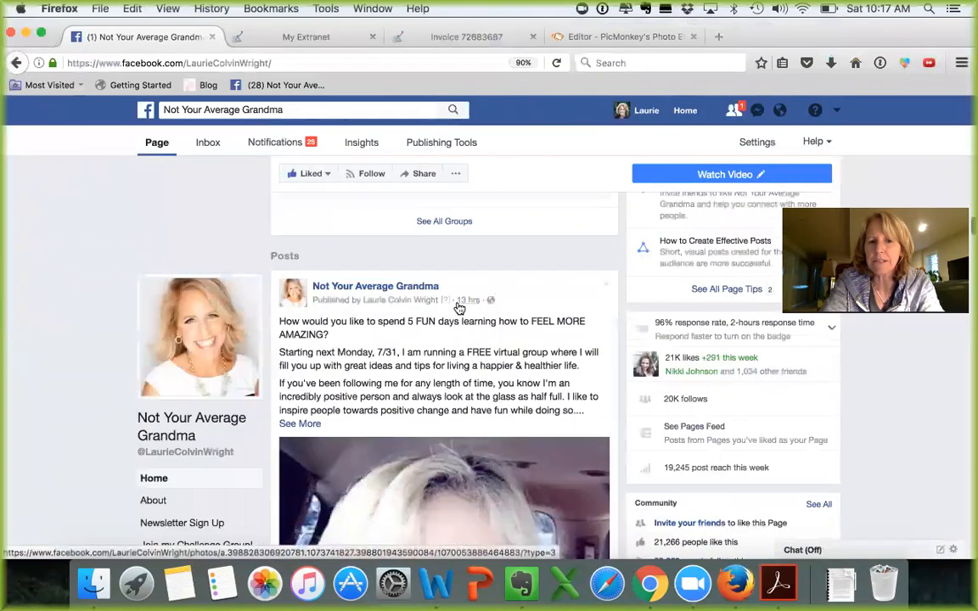
scroll(458, 307, down, 1)
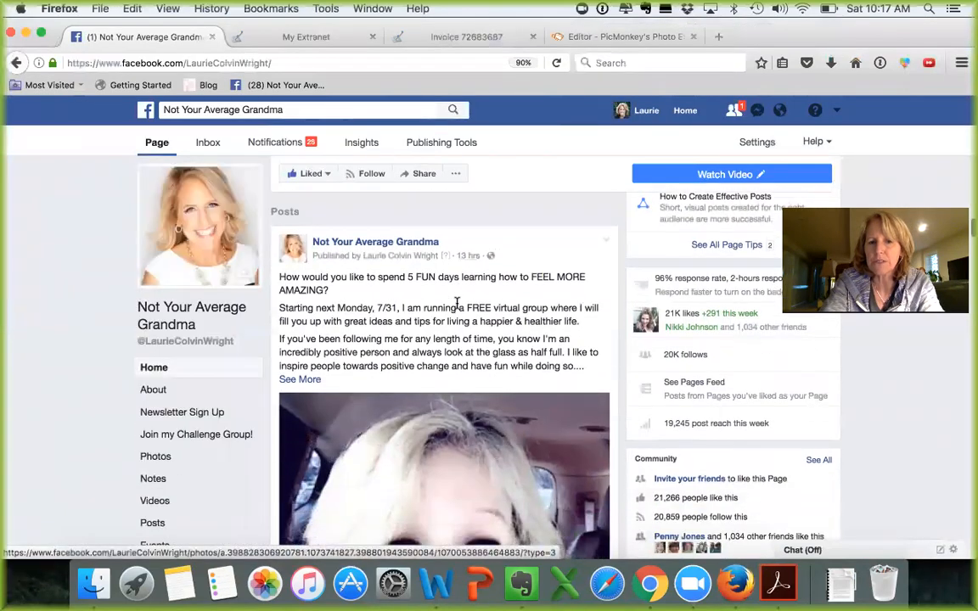
click(374, 389)
scroll(443, 408, down, 2)
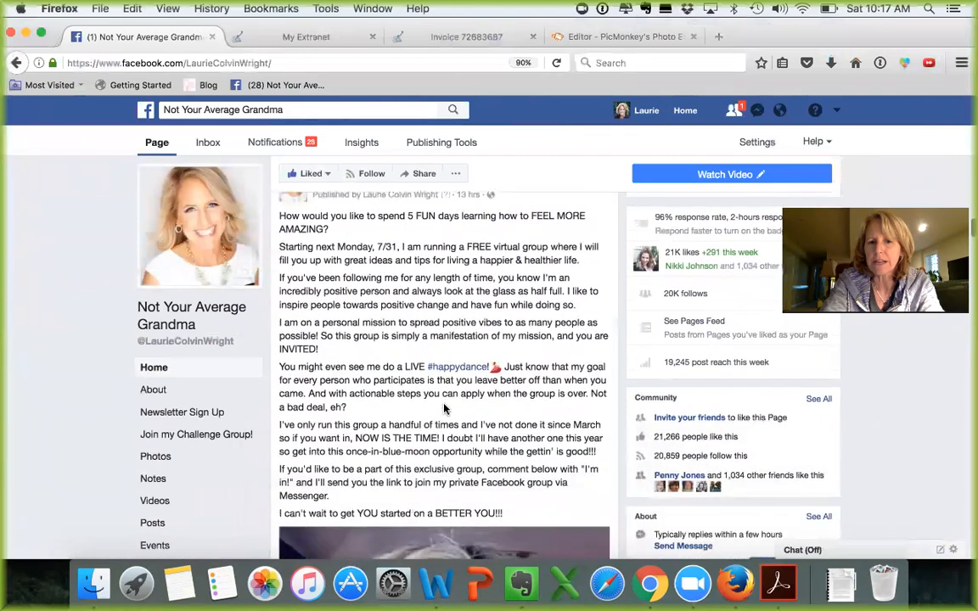
scroll(443, 408, down, 1)
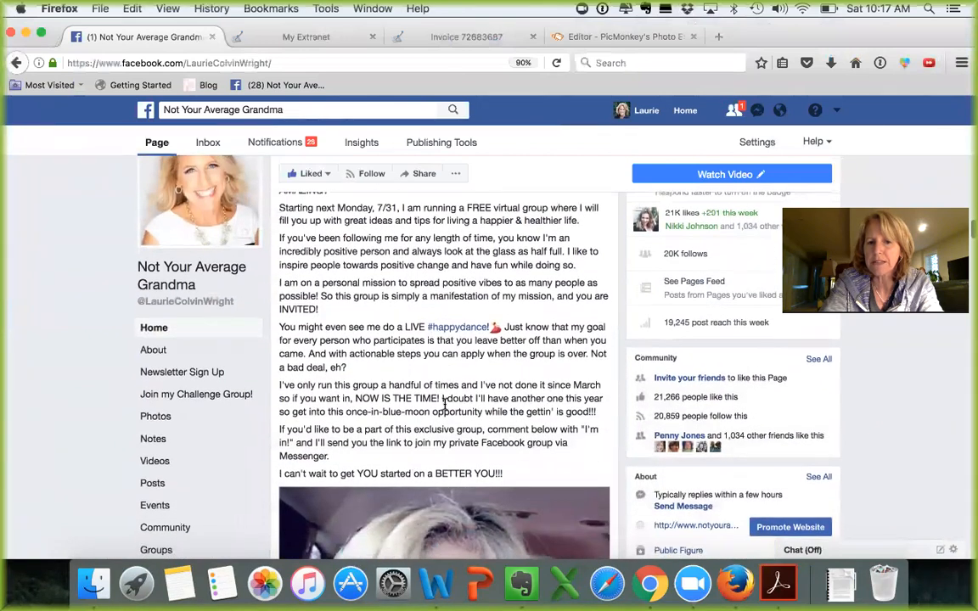
scroll(443, 405, down, 1)
scroll(443, 407, down, 2)
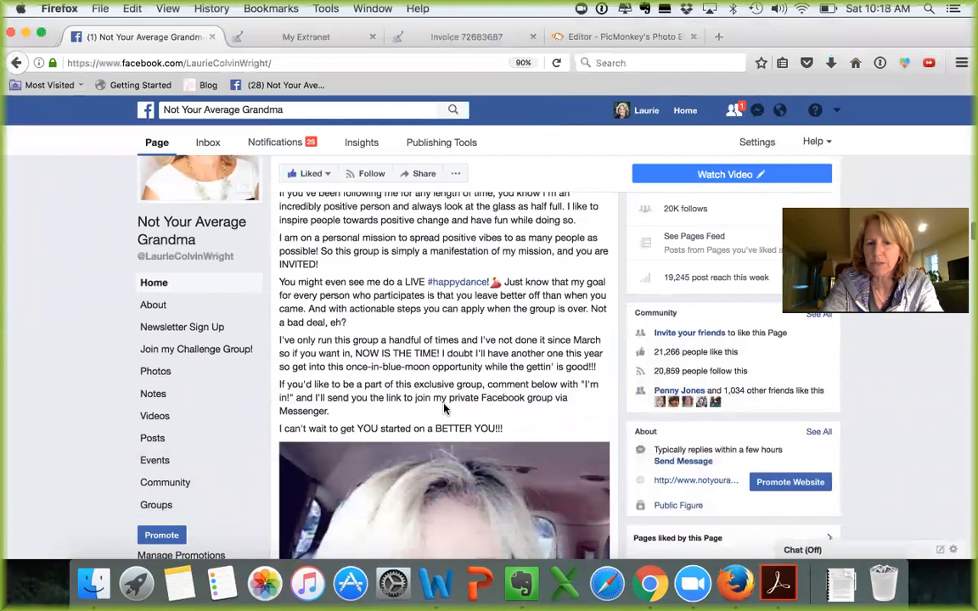
scroll(443, 409, up, 1)
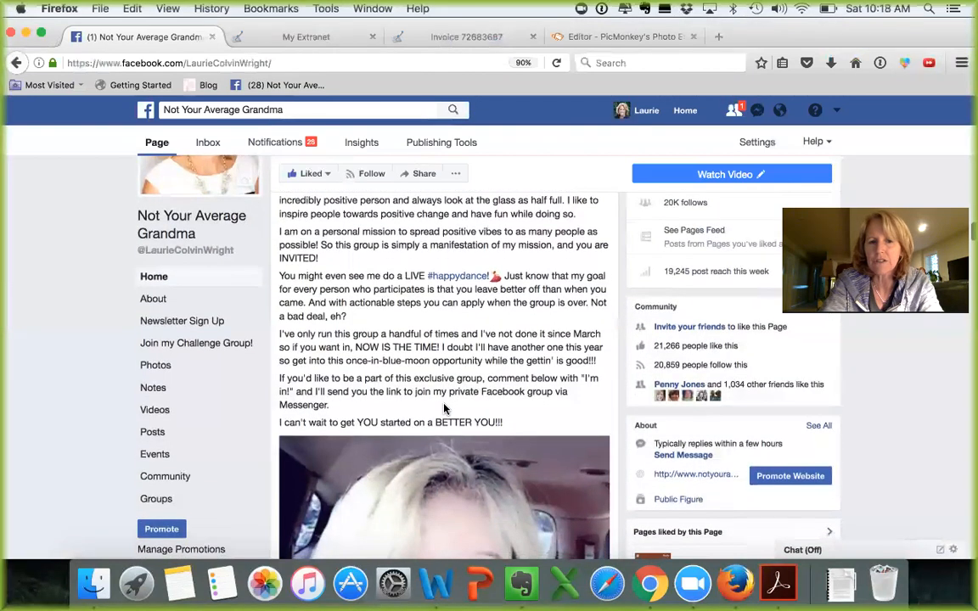
scroll(443, 406, up, 1)
scroll(445, 408, down, 3)
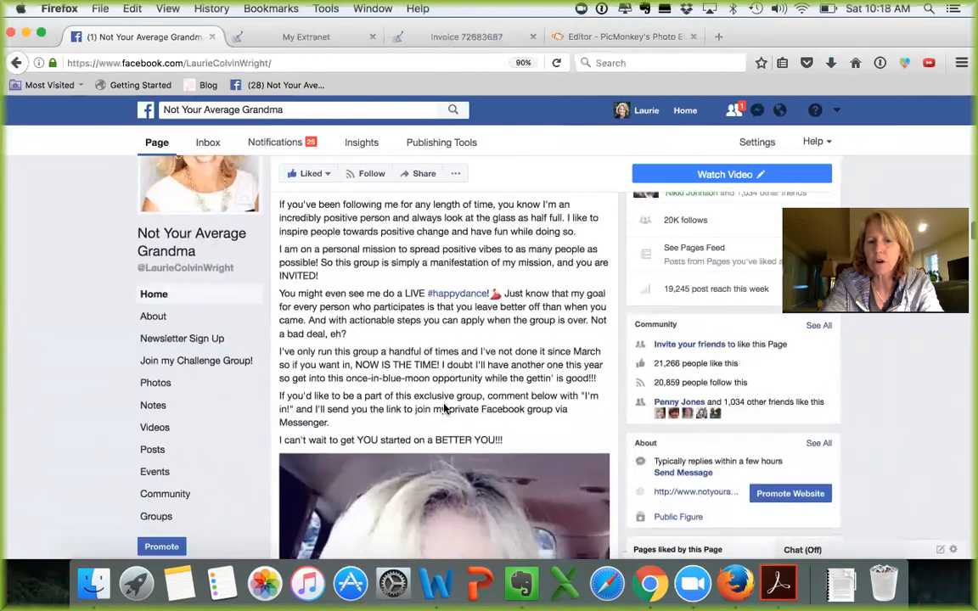
scroll(444, 409, down, 3)
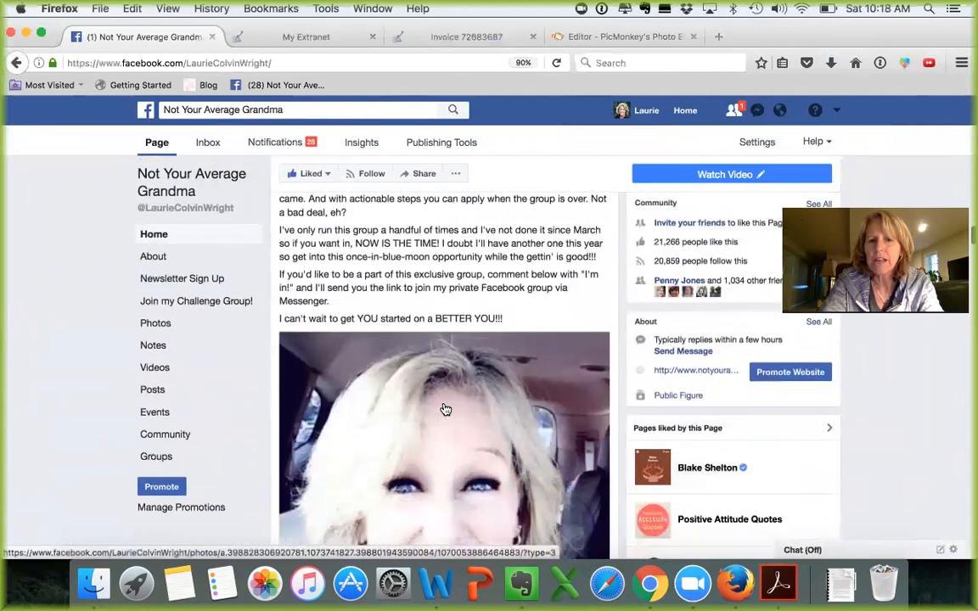
scroll(403, 378, down, 3)
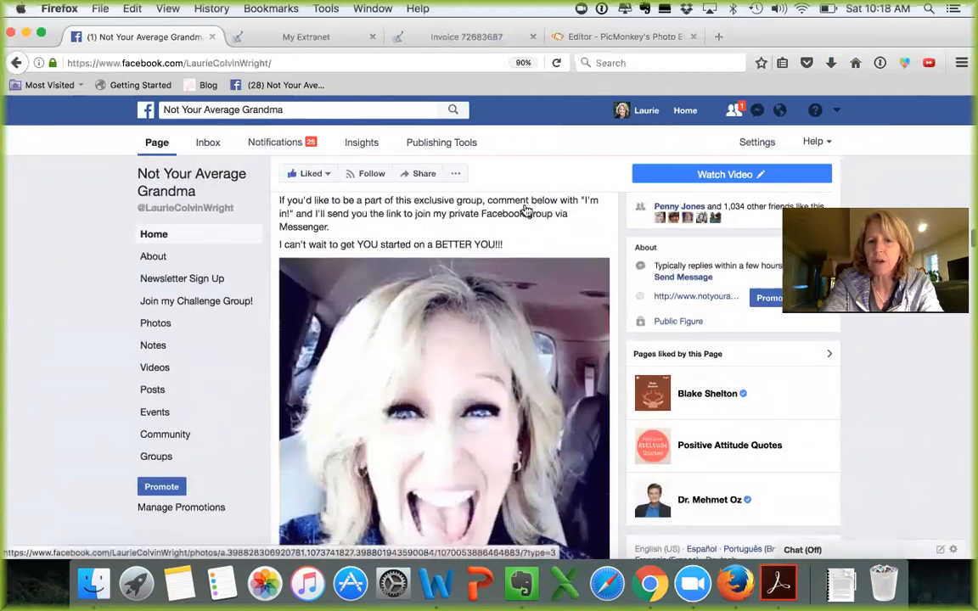
scroll(439, 390, down, 6)
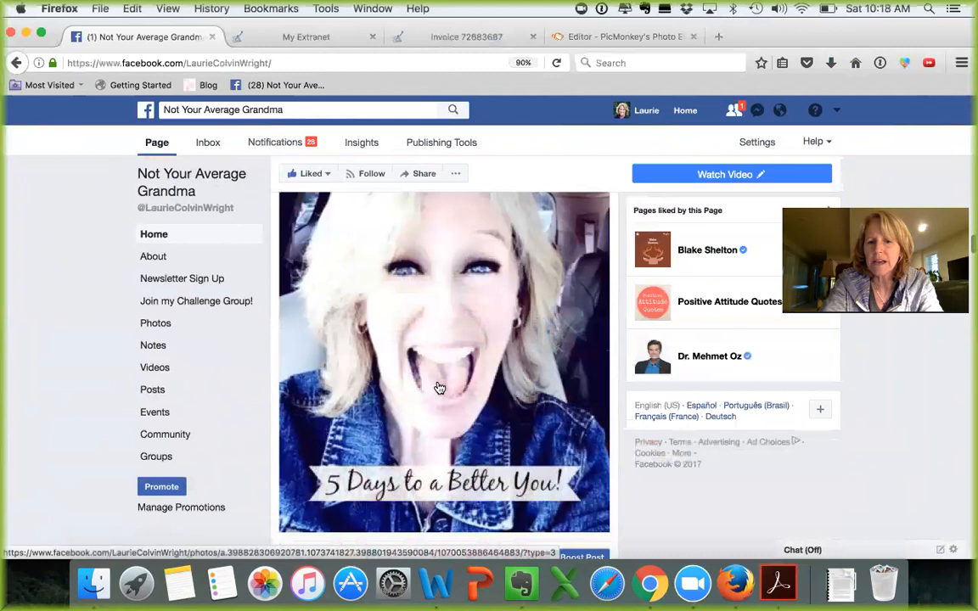
scroll(440, 388, down, 2)
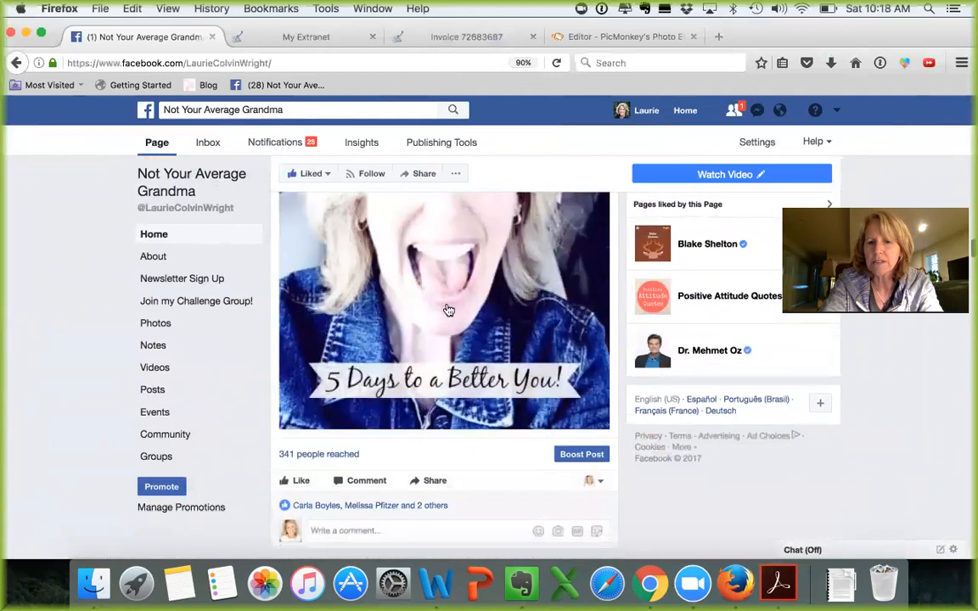
scroll(448, 311, up, 7)
scroll(448, 311, up, 4)
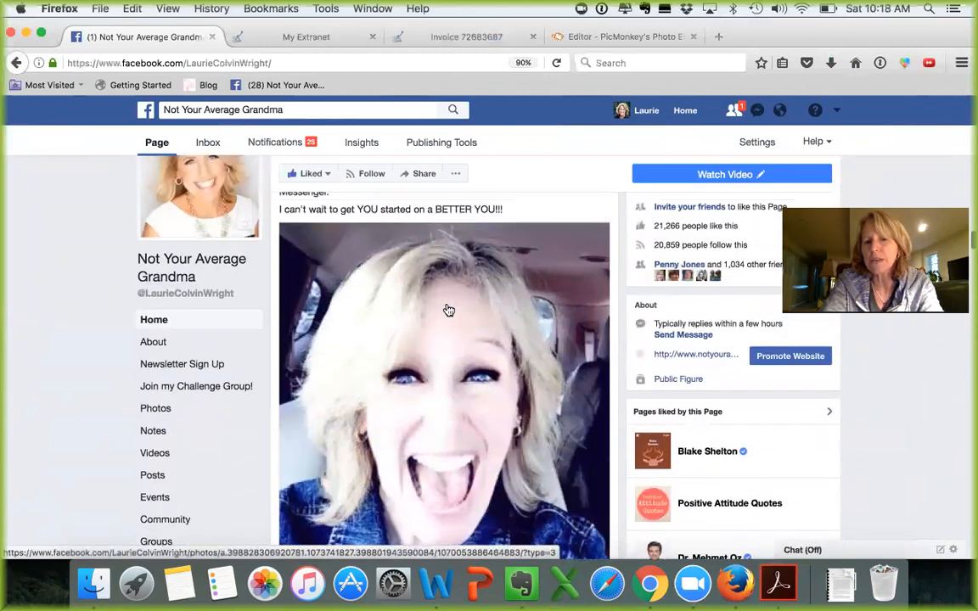
scroll(448, 311, up, 9)
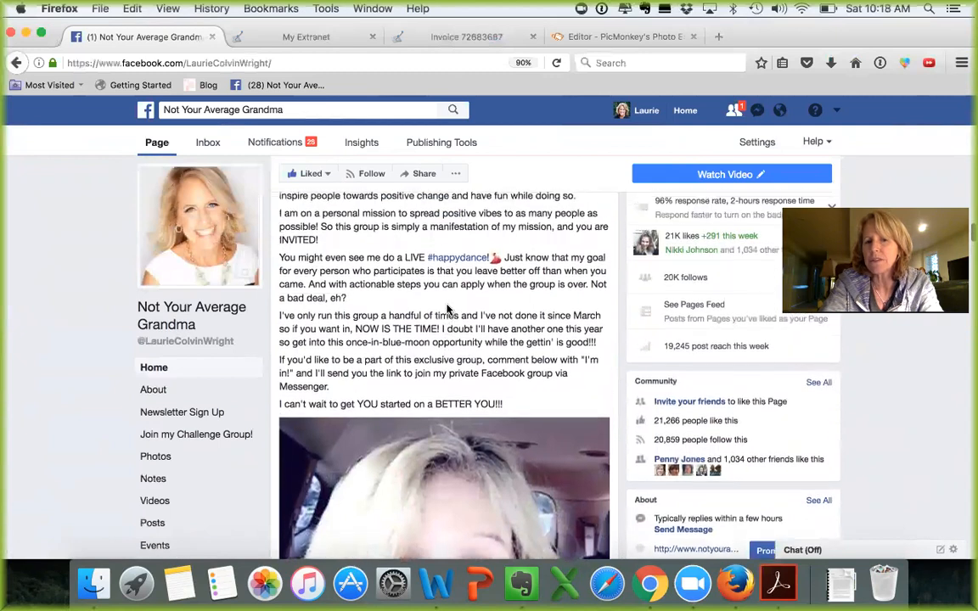
scroll(448, 310, up, 3)
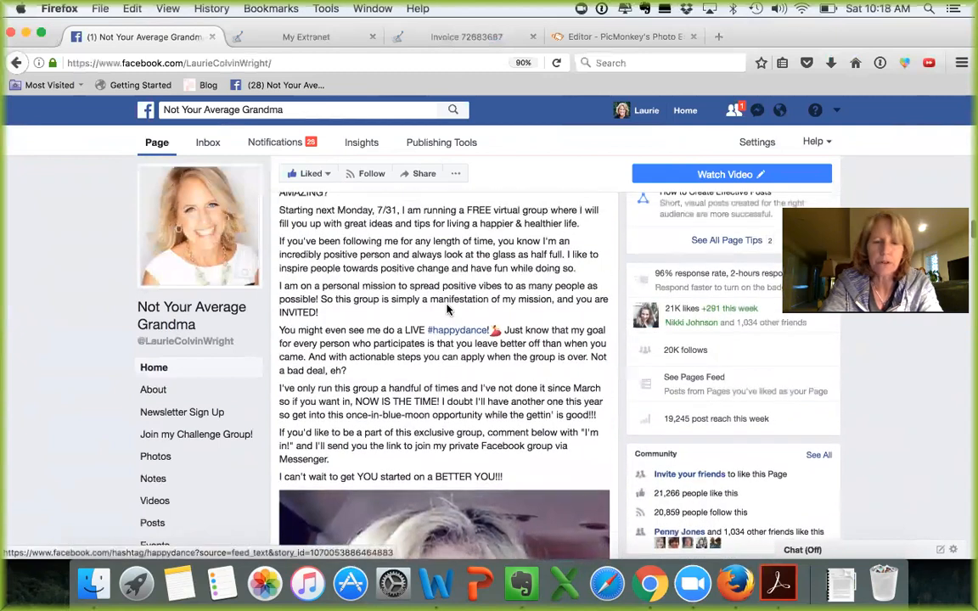
scroll(448, 311, up, 2)
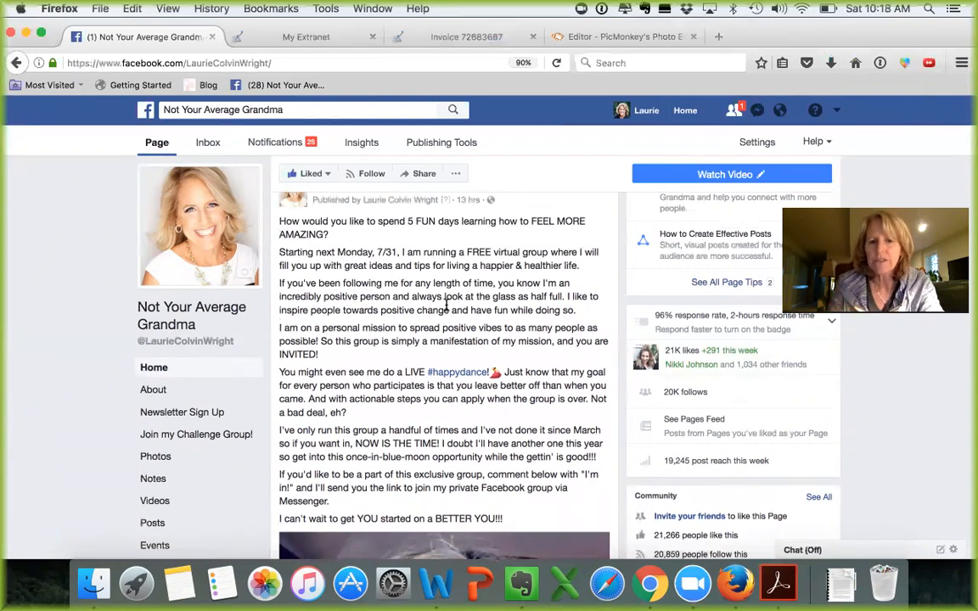
Examine the post's "5 Days to a Better You!" photo and the reach and comment area beneath it.
scroll(445, 305, down, 5)
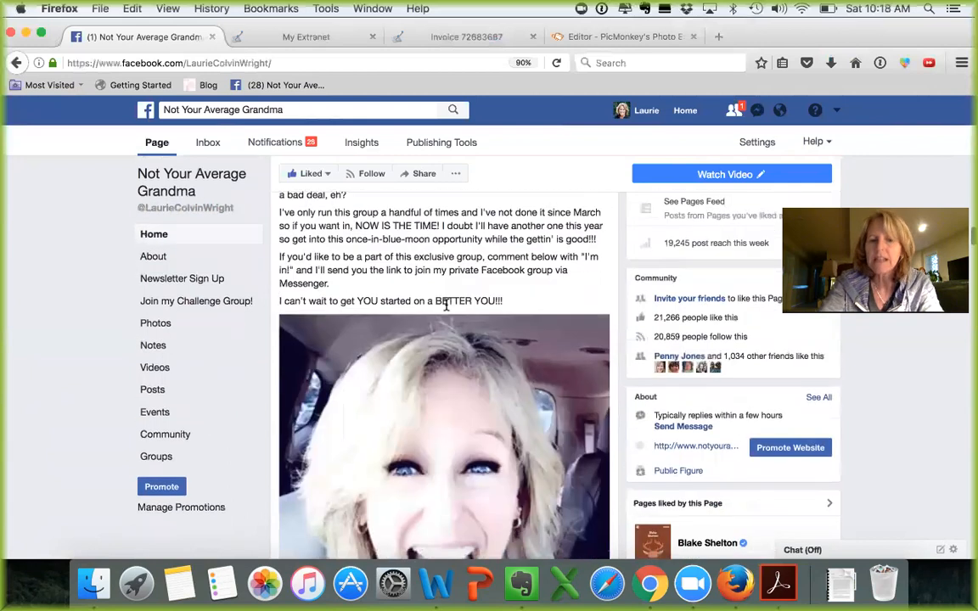
scroll(447, 308, down, 3)
scroll(448, 310, down, 5)
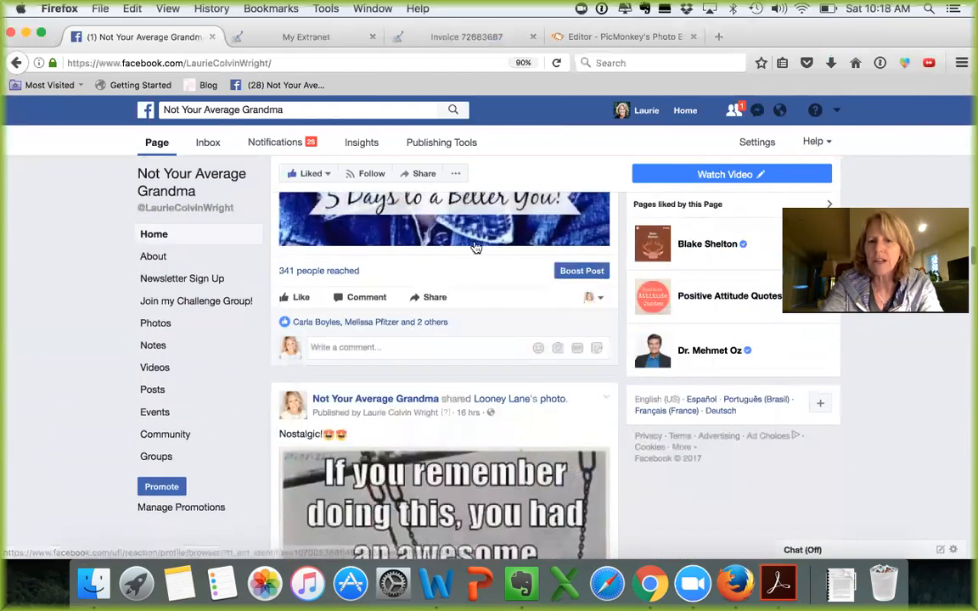
scroll(476, 247, up, 2)
scroll(476, 247, up, 3)
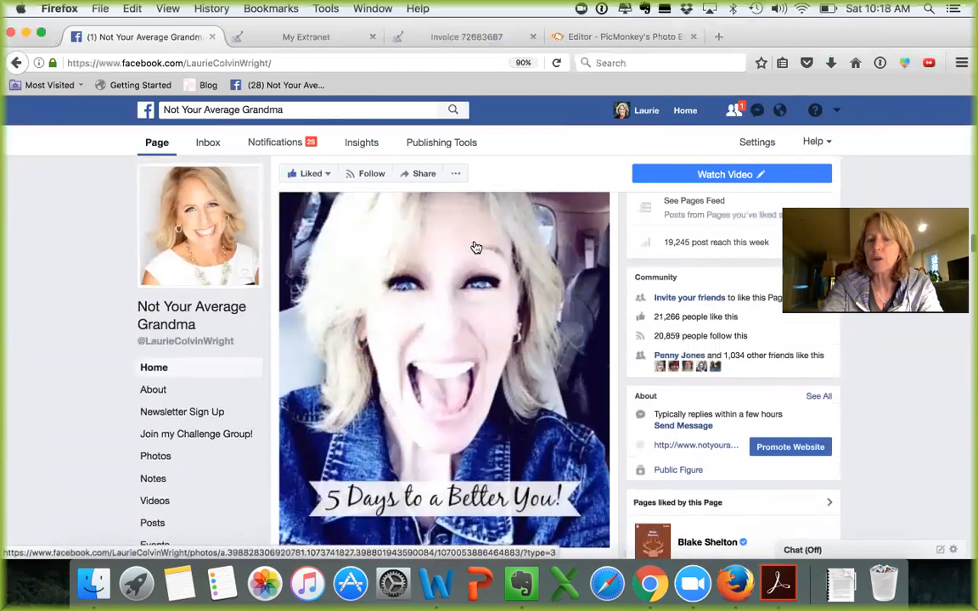
scroll(474, 246, down, 2)
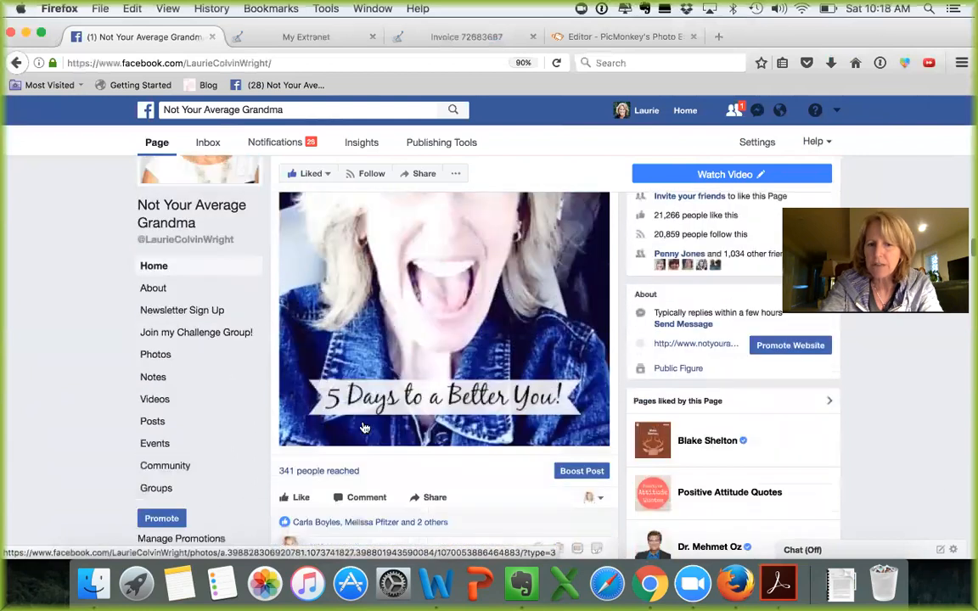
scroll(442, 267, up, 2)
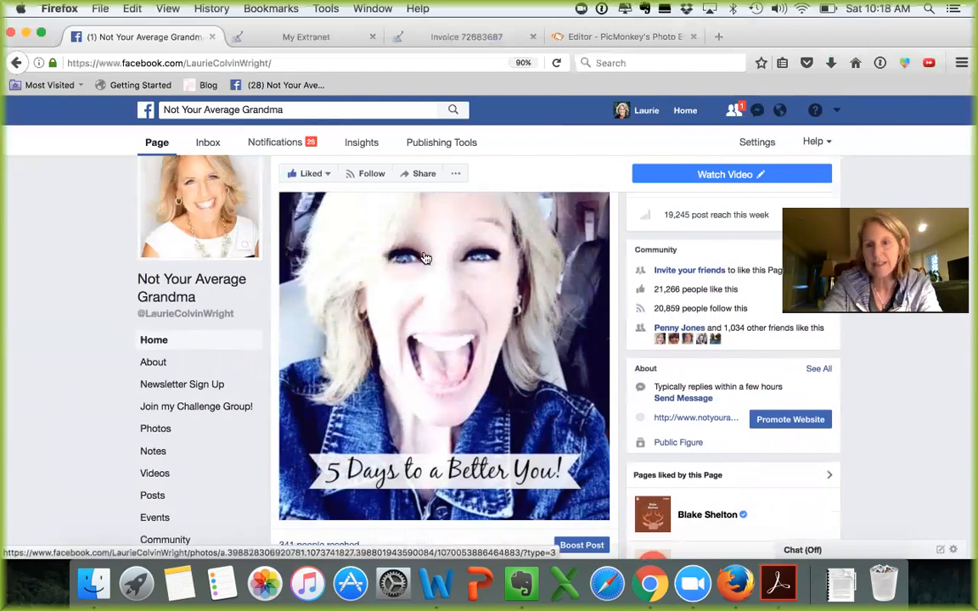
scroll(448, 314, up, 3)
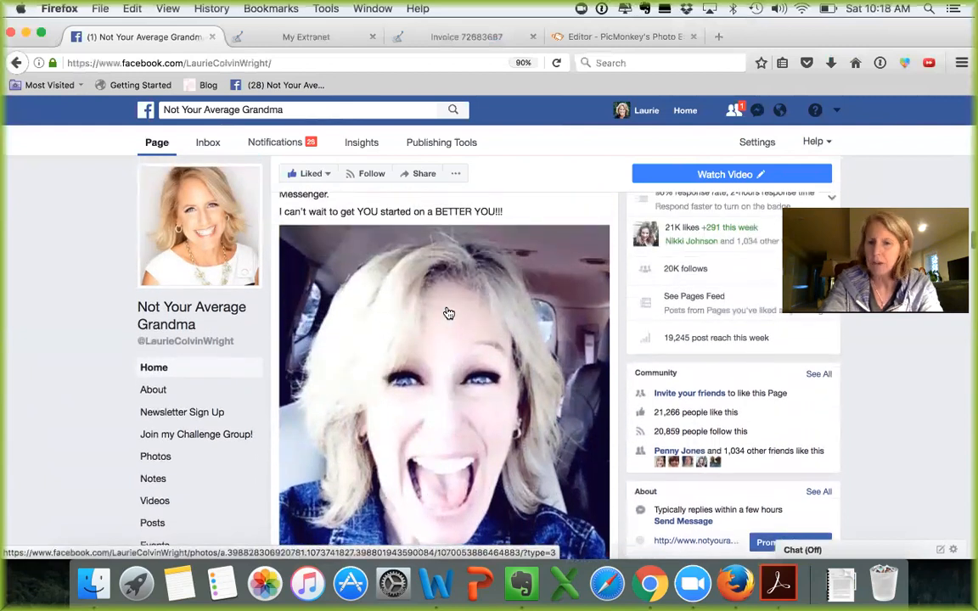
Back in Chrome, create an Engagement campaign named "August 2017 - 5 Days to a Better You" and continue to its ad set.
key(super+Tab)
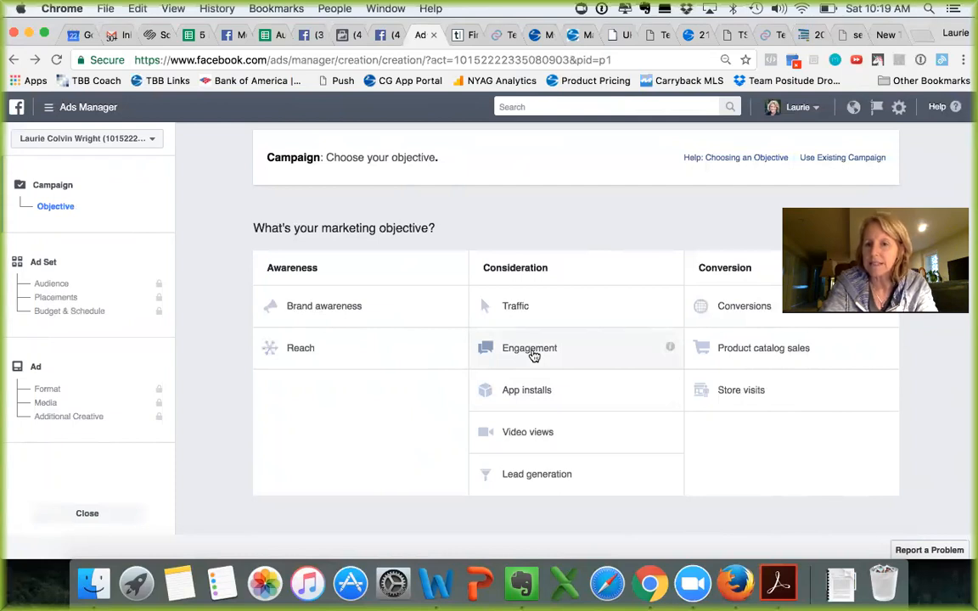
click(533, 355)
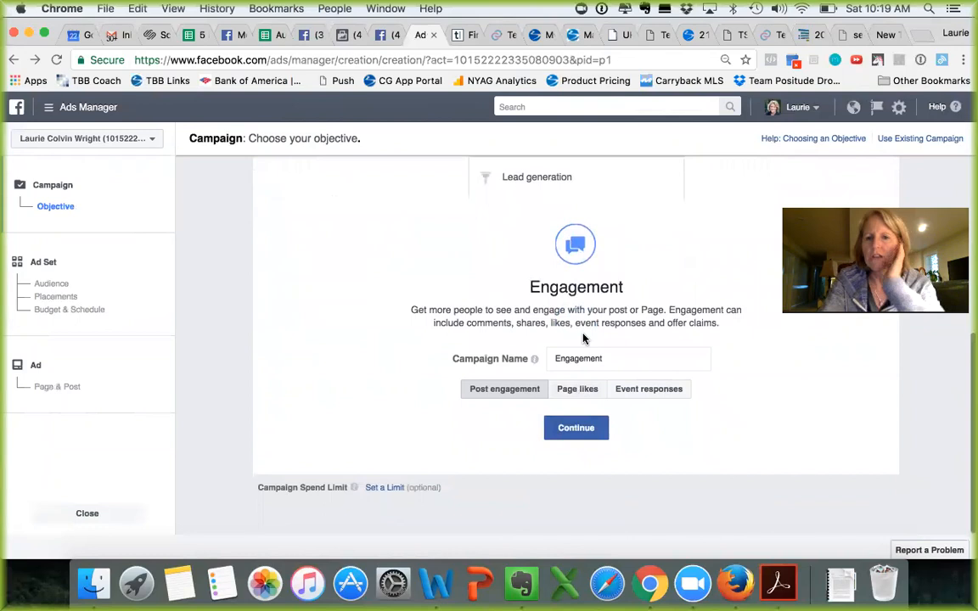
double_click(577, 361)
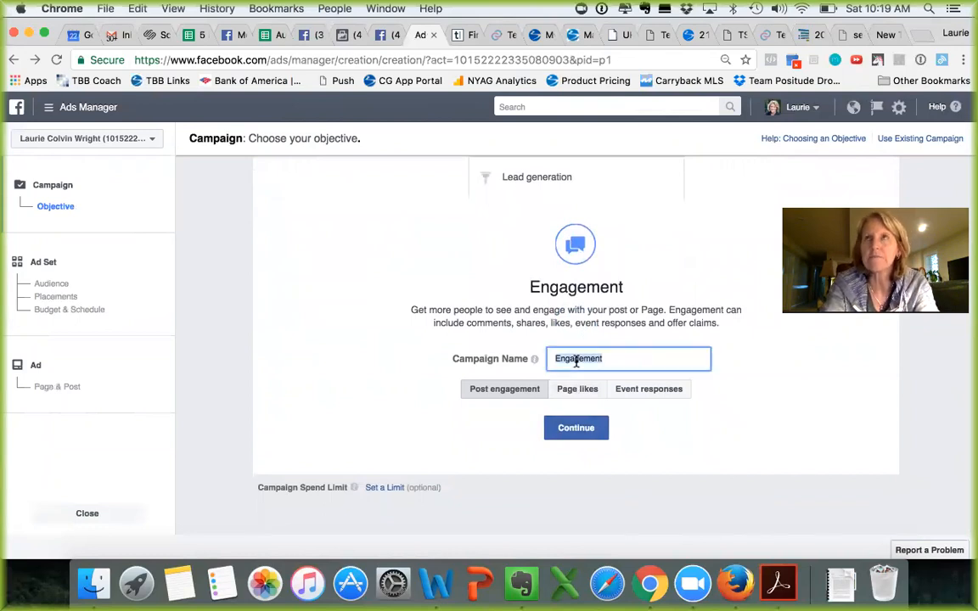
text(August)
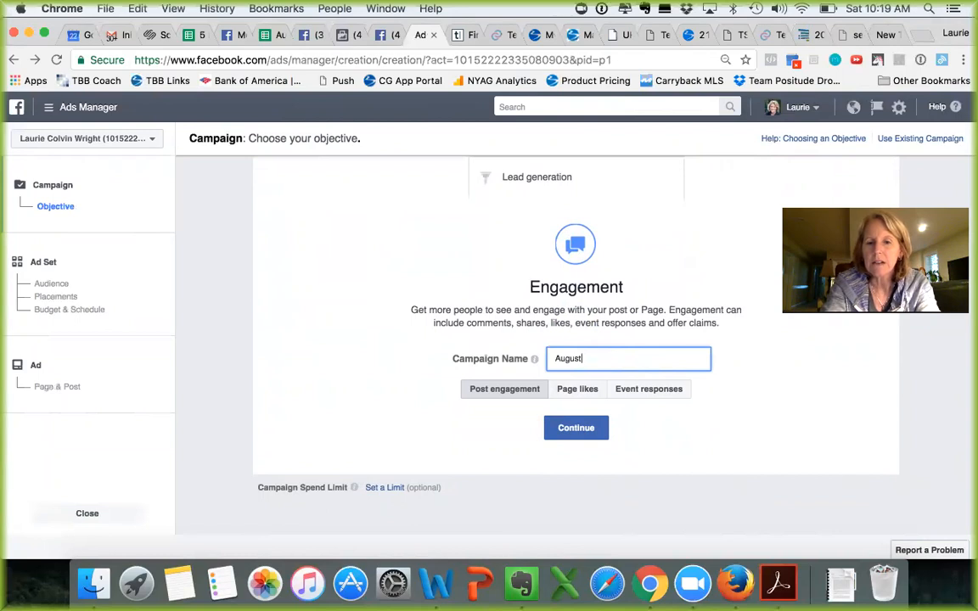
text( 2017)
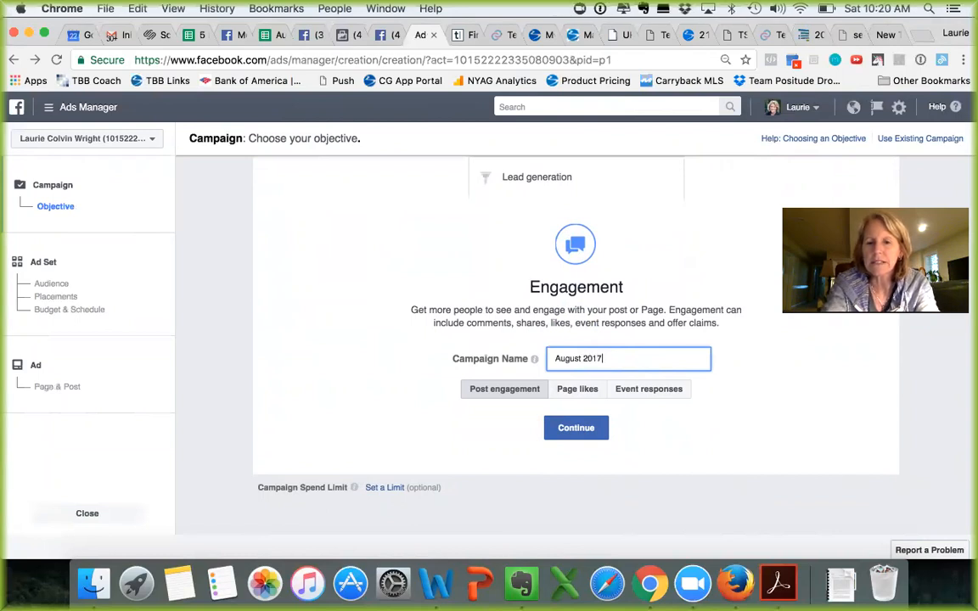
text( 5 Da)
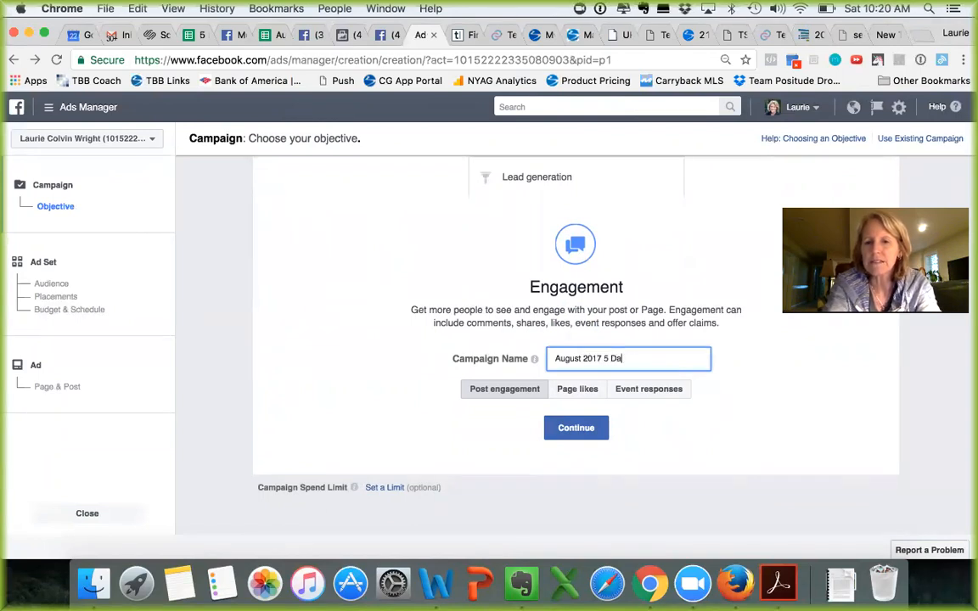
text(ys to a Bett)
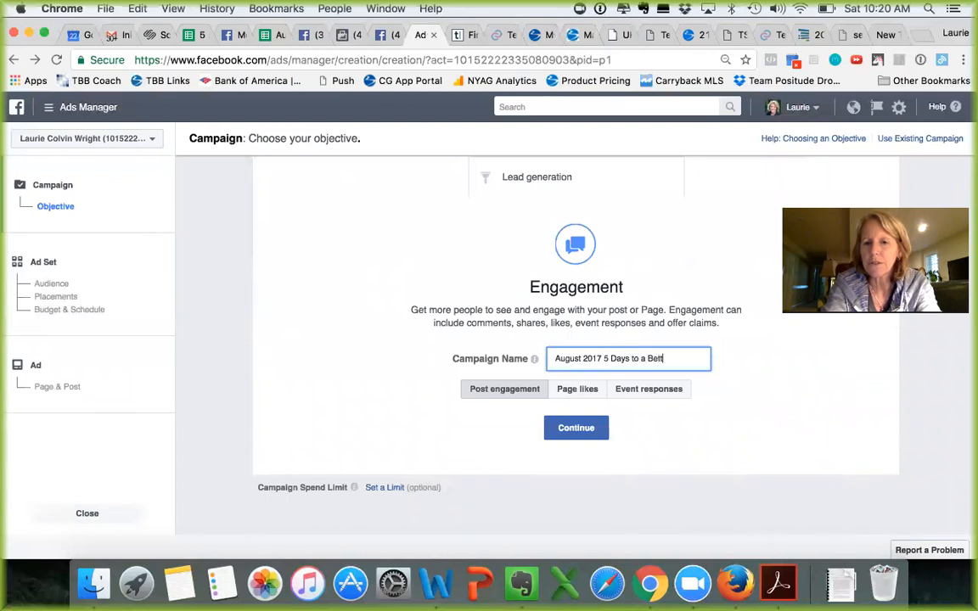
text(er You)
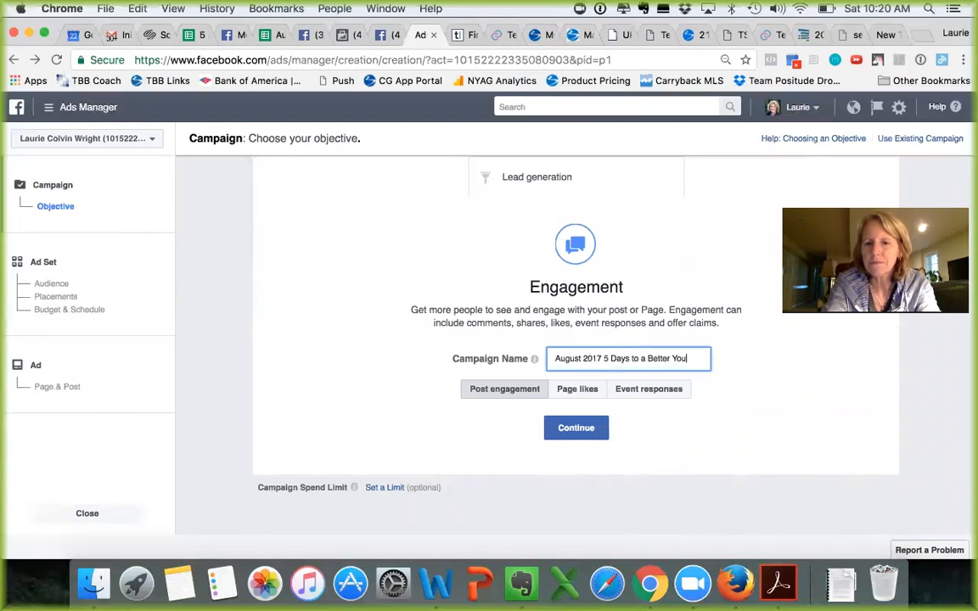
click(603, 357)
text(-)
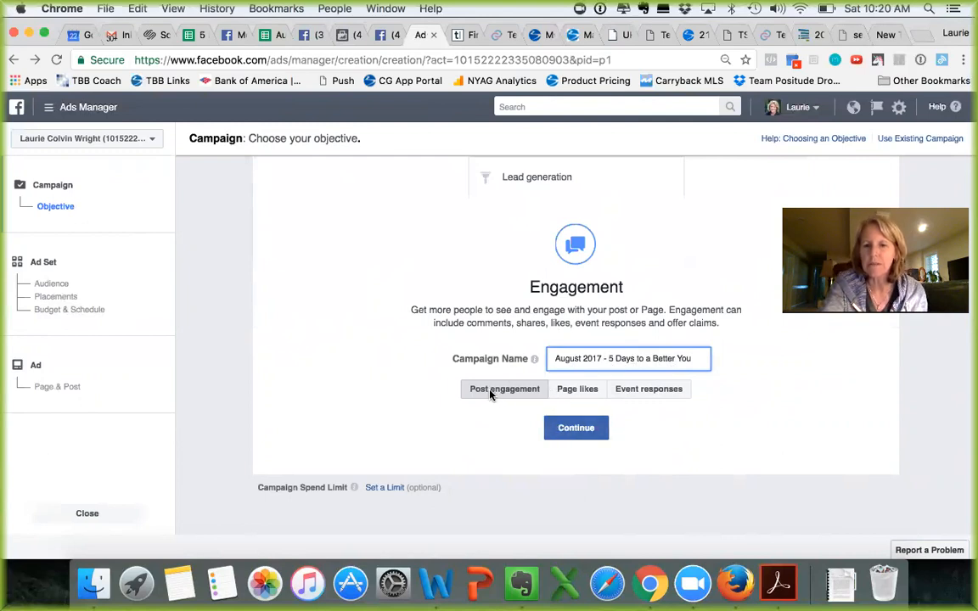
click(573, 428)
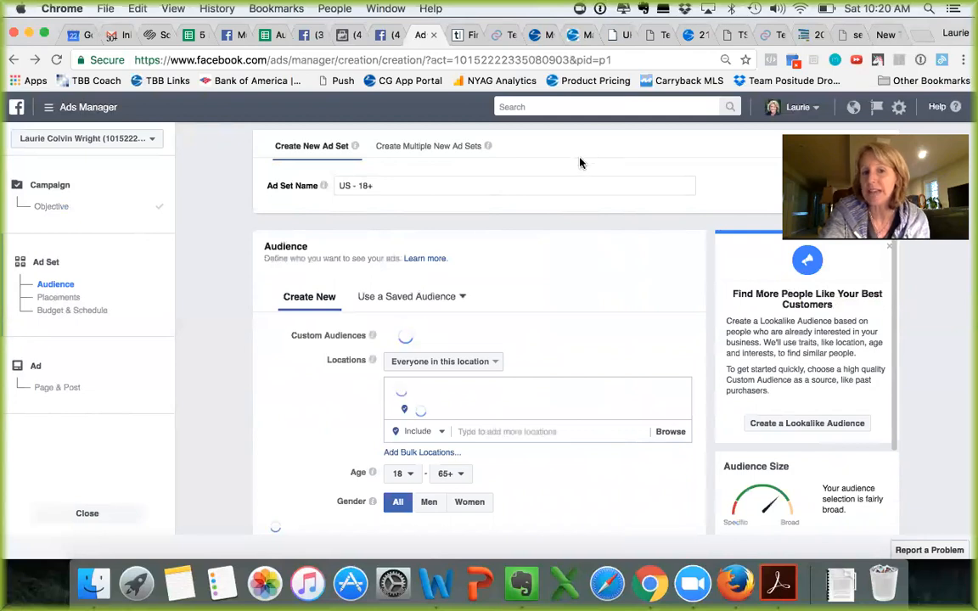
Look through the saved target audiences and the available custom audiences for the new ad set, without choosing any.
click(464, 301)
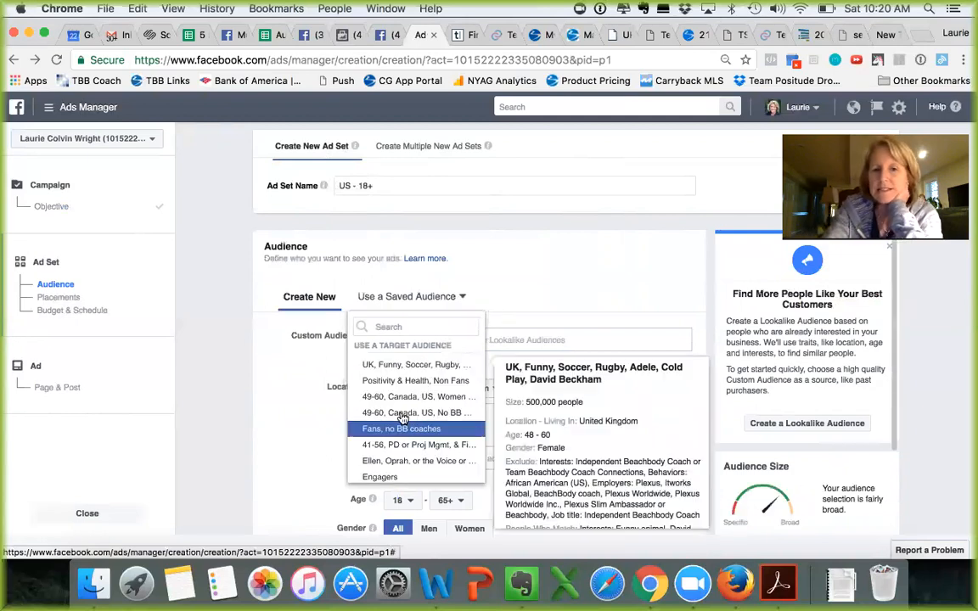
scroll(404, 416, down, 4)
scroll(398, 374, up, 3)
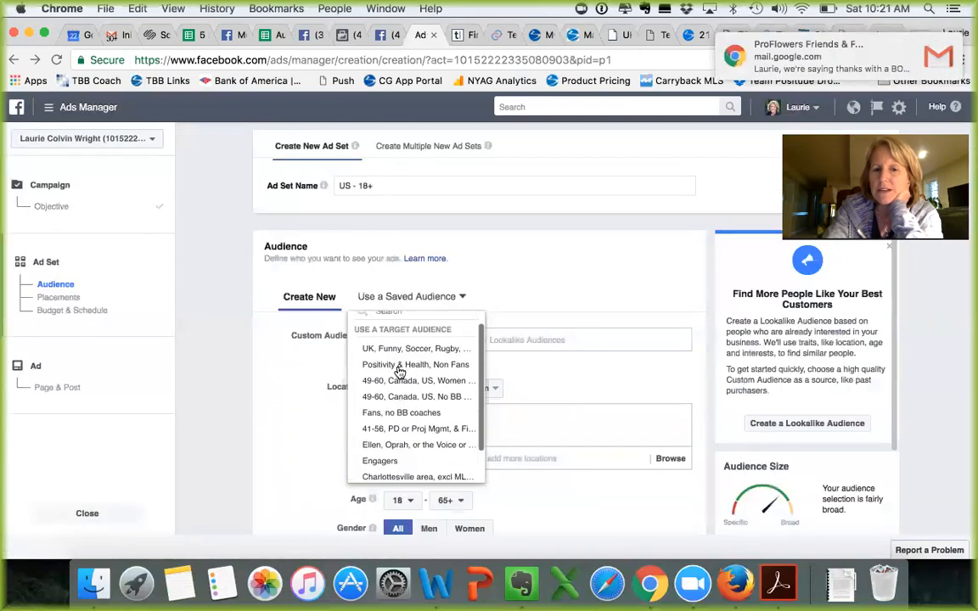
scroll(398, 372, up, 1)
scroll(397, 372, down, 2)
scroll(397, 373, up, 2)
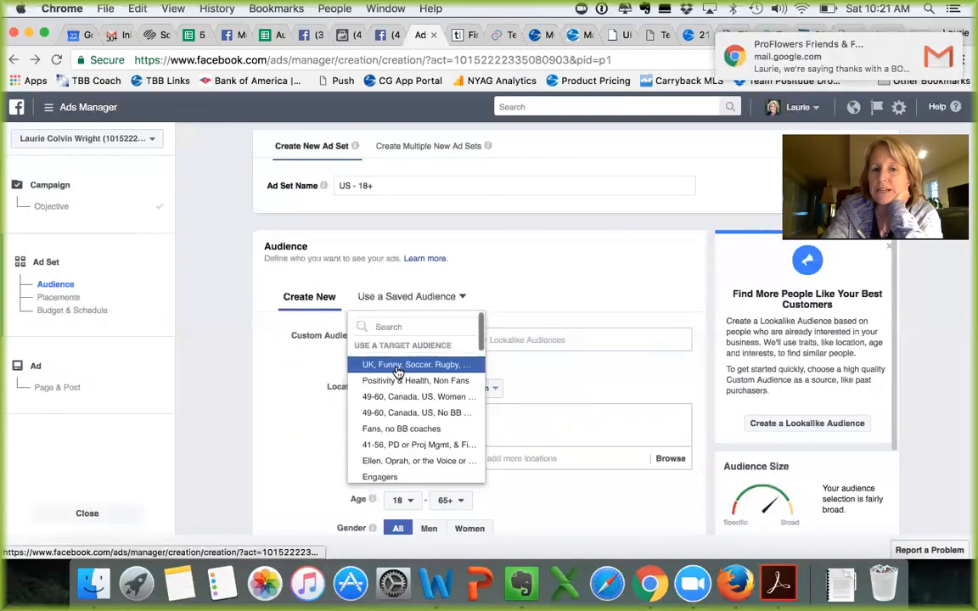
scroll(398, 374, down, 1)
scroll(397, 374, down, 2)
scroll(398, 373, down, 2)
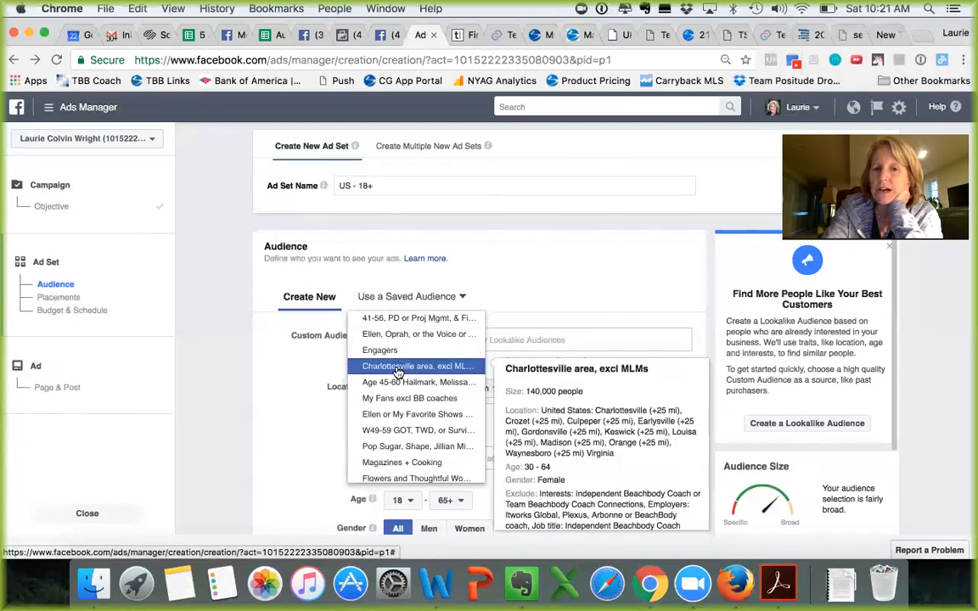
click(500, 333)
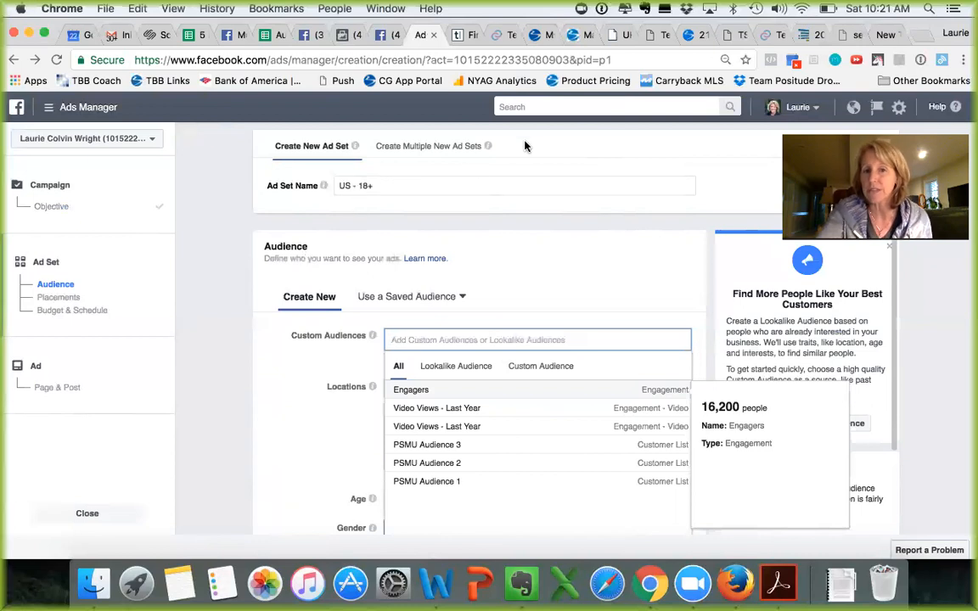
click(487, 188)
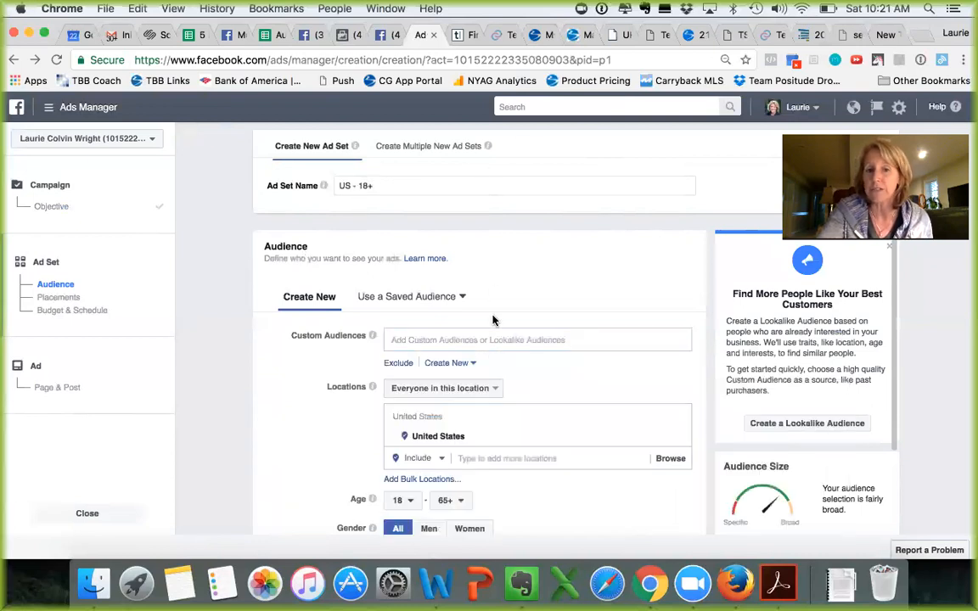
Add the country Canada to the ad set's included audience locations alongside the United States.
scroll(488, 280, down, 1)
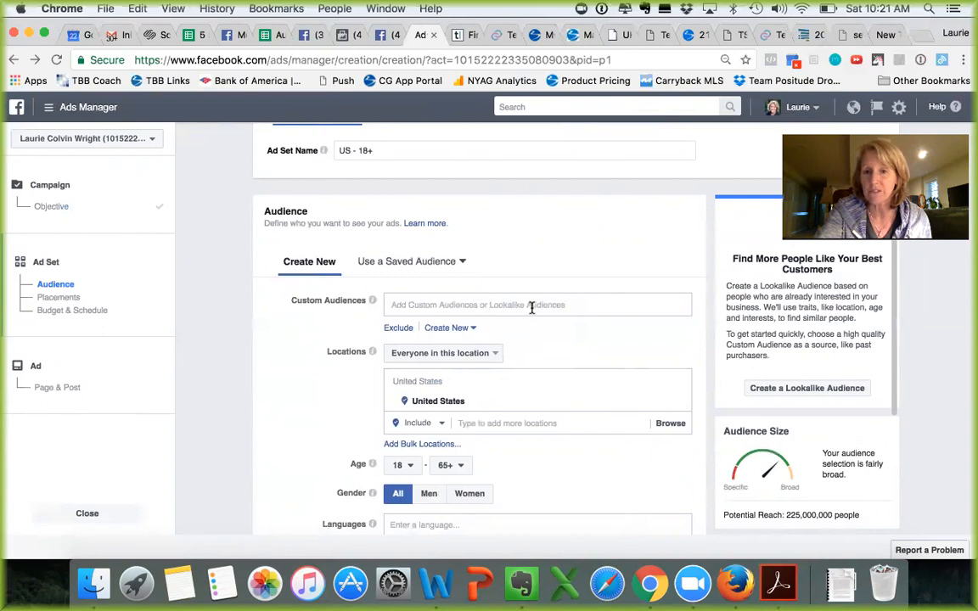
scroll(537, 311, down, 2)
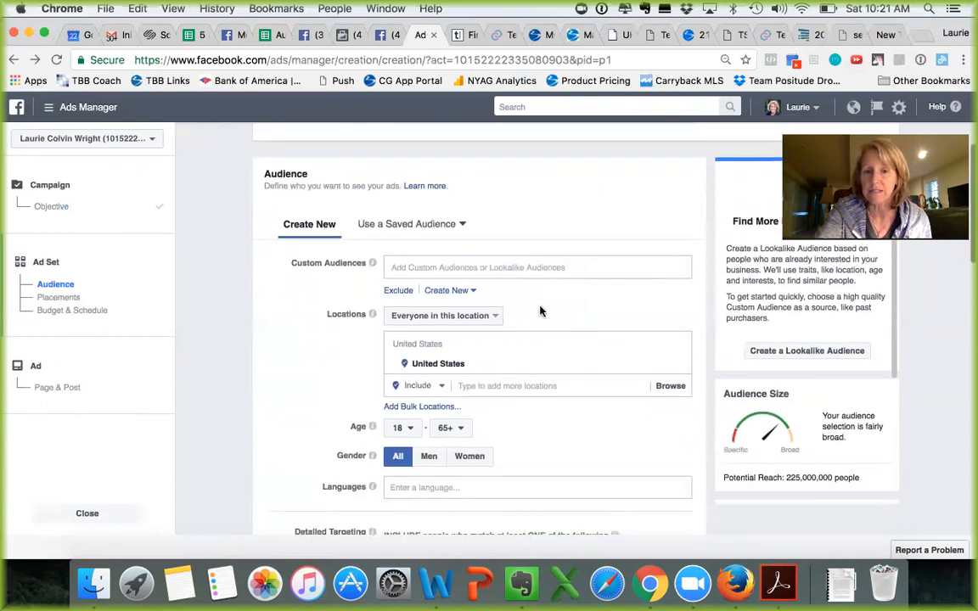
scroll(540, 311, down, 2)
scroll(540, 312, up, 2)
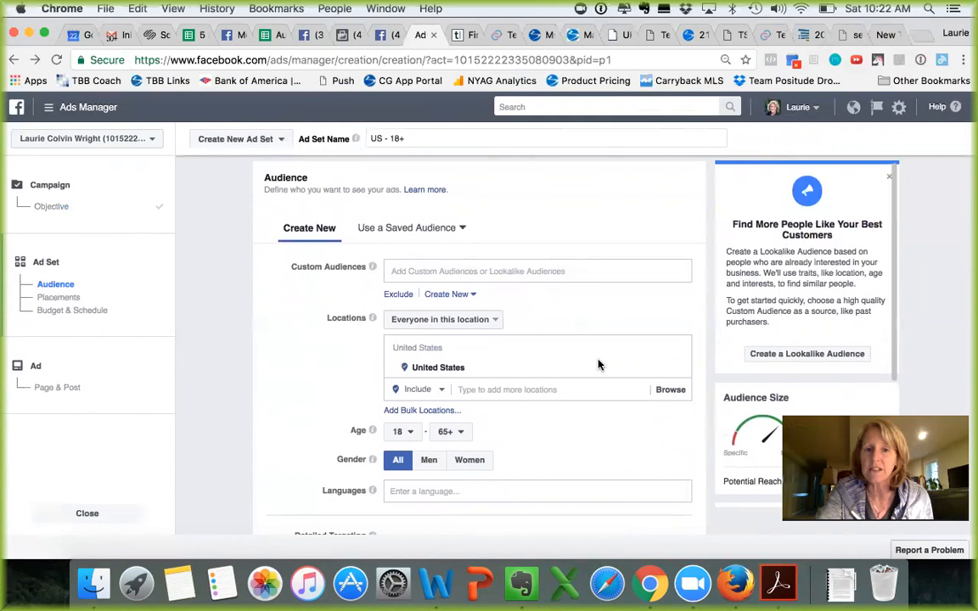
scroll(598, 365, down, 1)
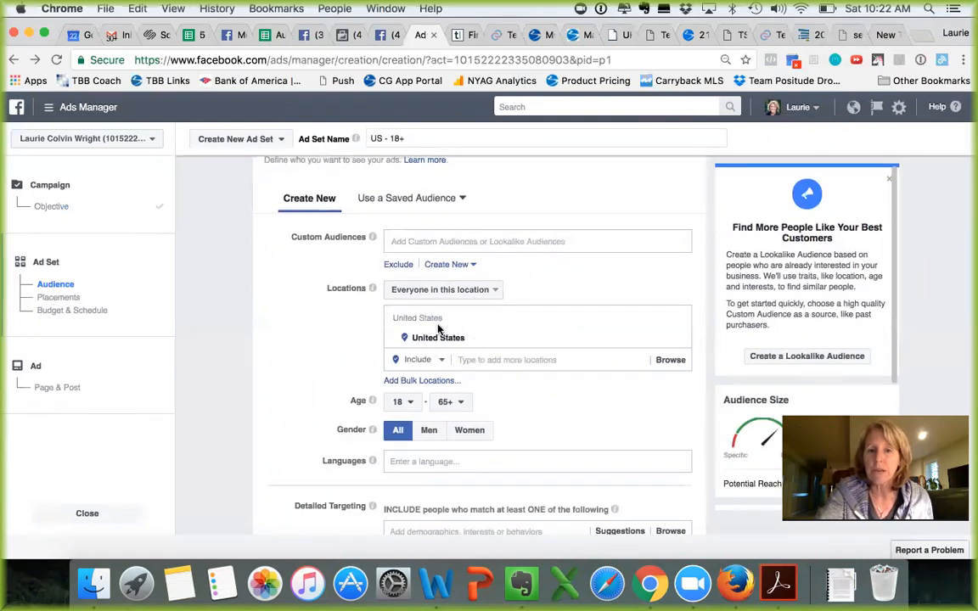
click(490, 356)
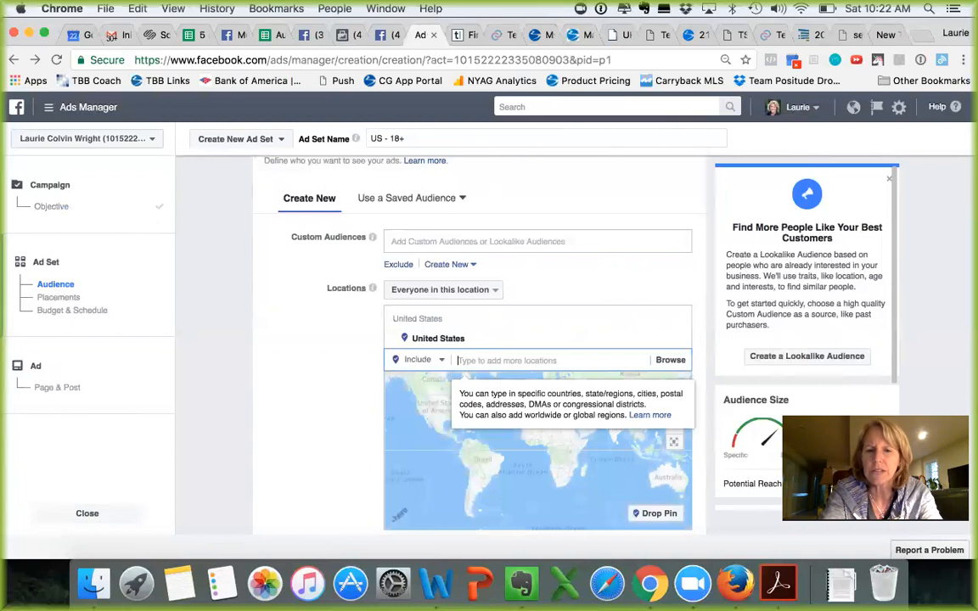
text(canada)
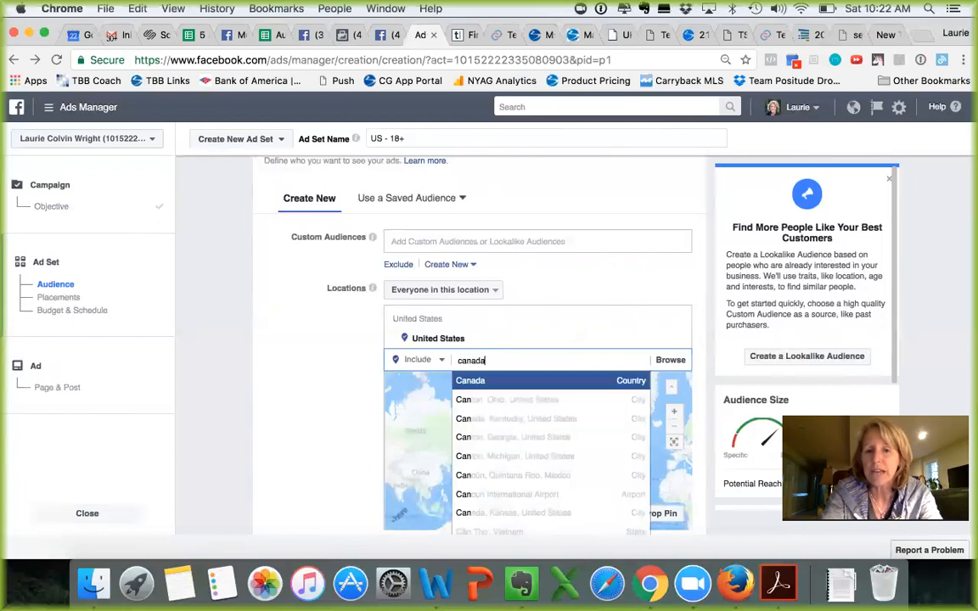
click(483, 384)
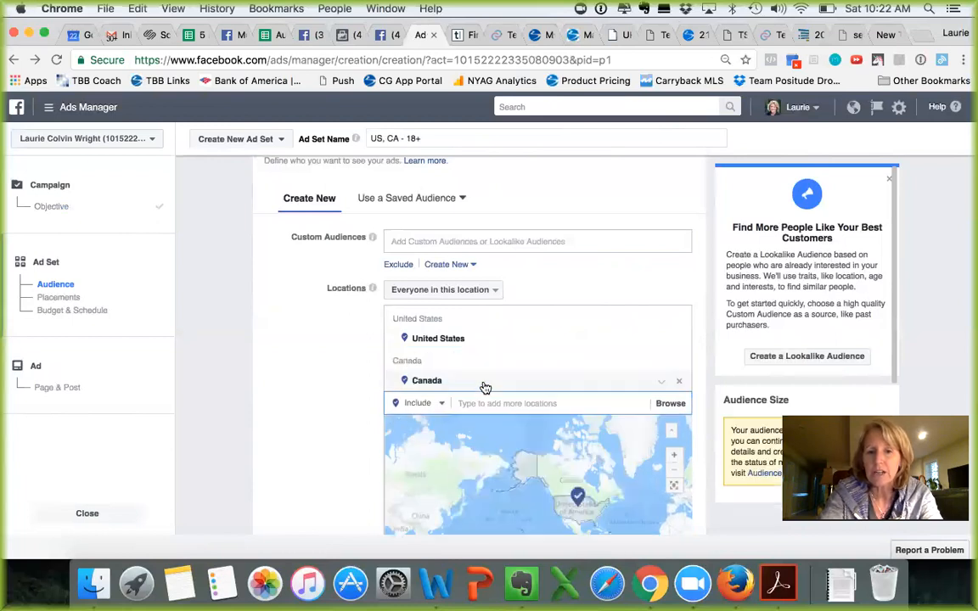
Add the country United Kingdom to the ad set's included audience locations.
text(u)
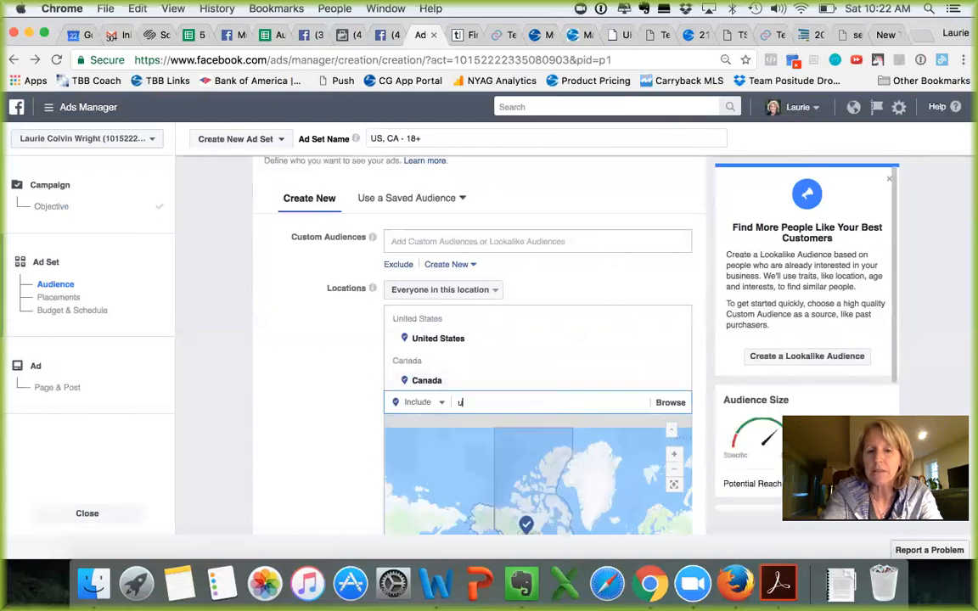
text(n)
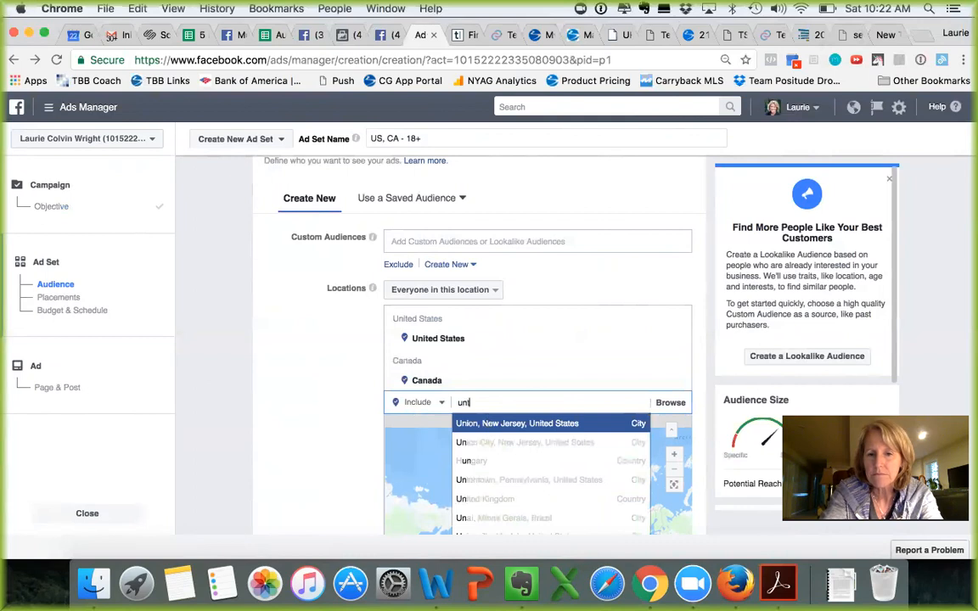
text(ite)
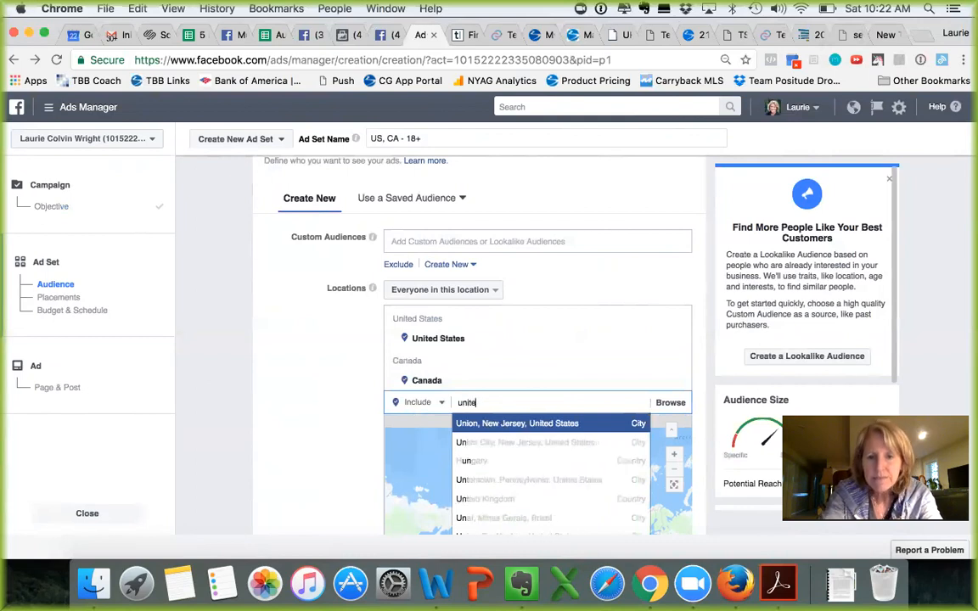
text(d)
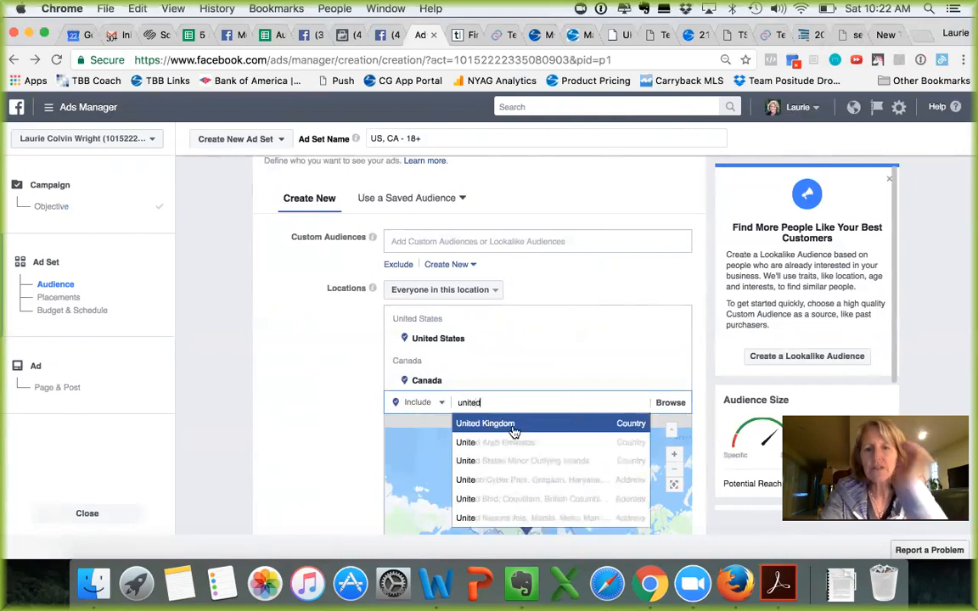
click(514, 427)
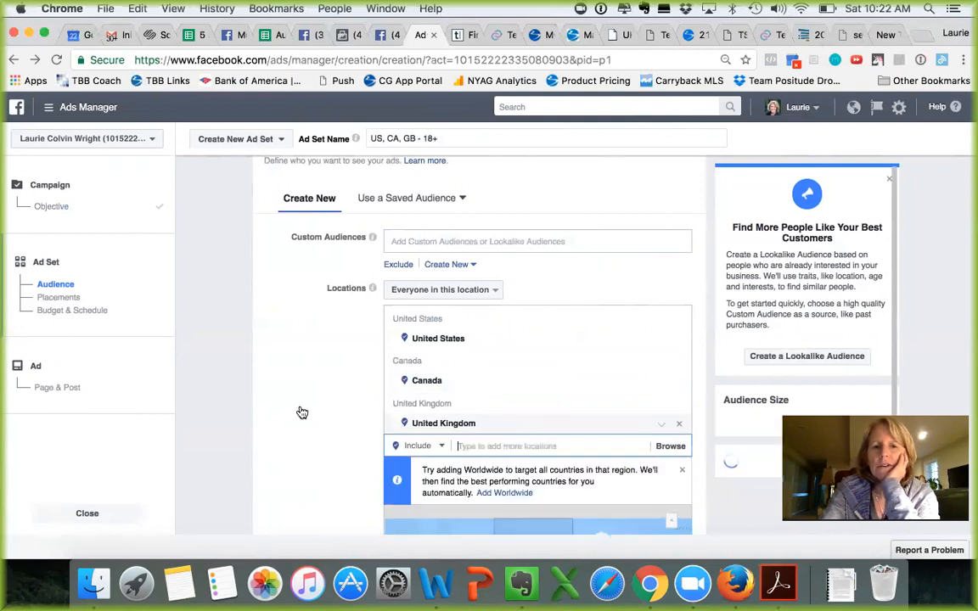
scroll(302, 412, down, 3)
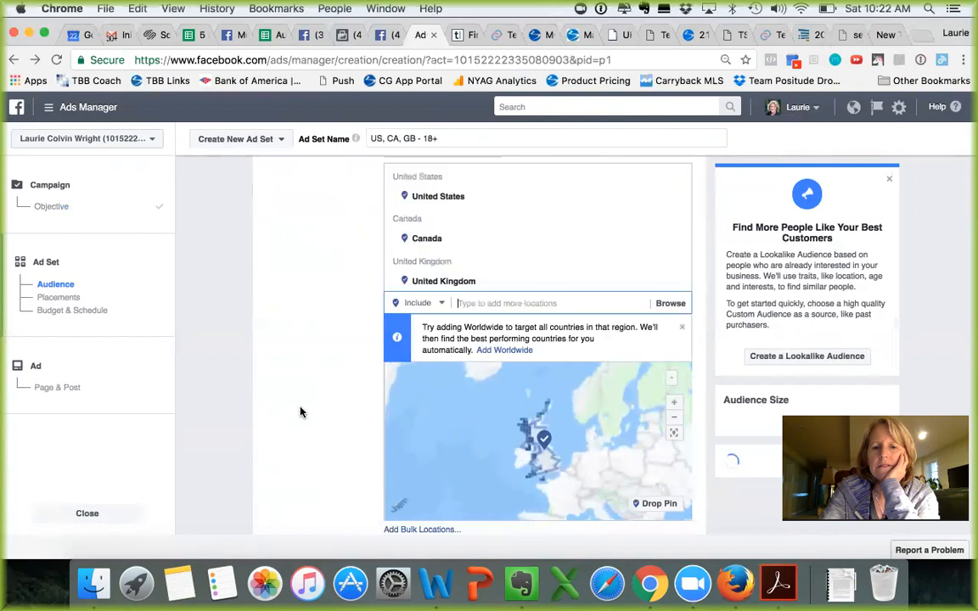
scroll(297, 358, up, 1)
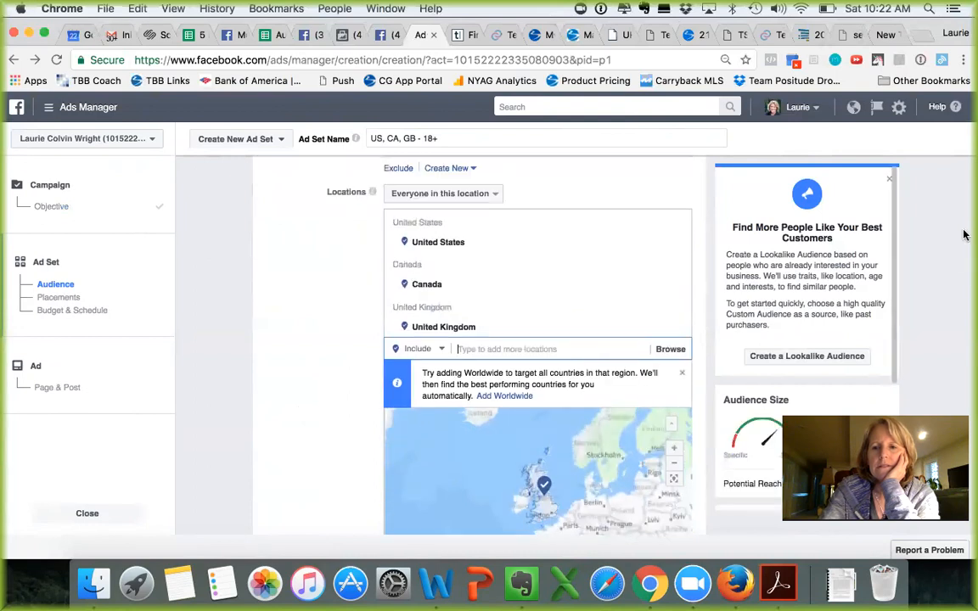
drag(899, 398, 912, 215)
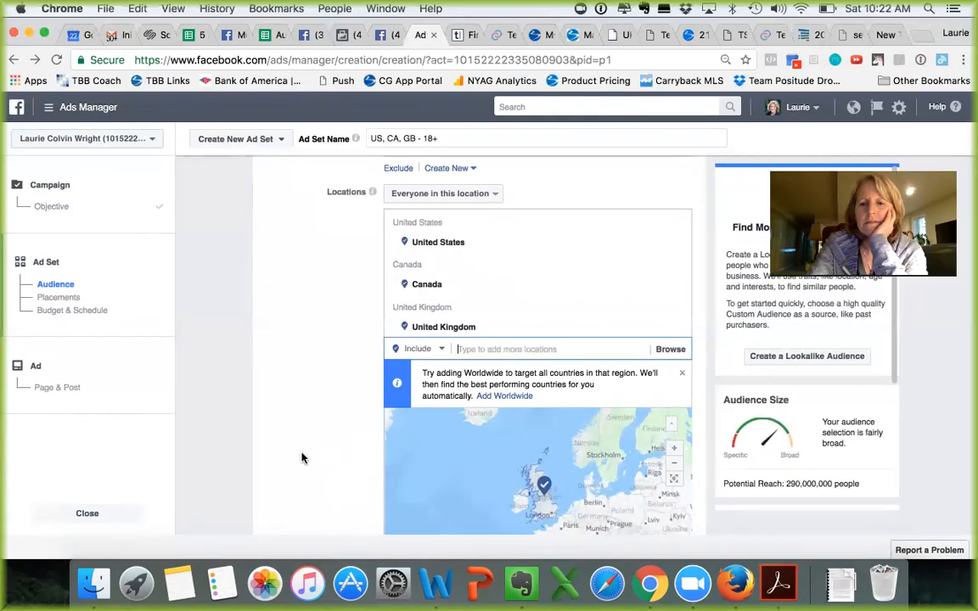
Set the audience's age range to a minimum of 49 and a maximum of 62.
scroll(301, 459, down, 5)
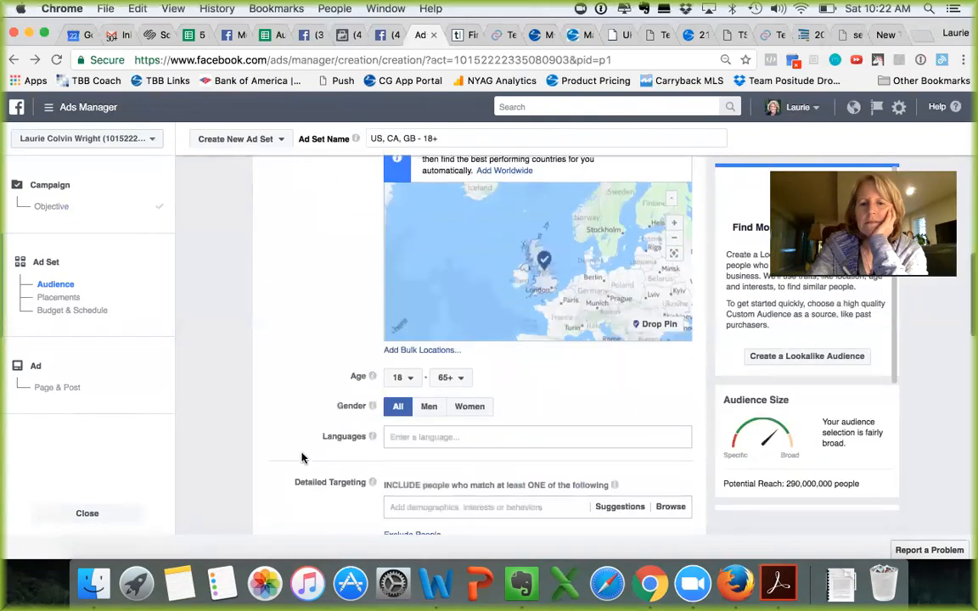
scroll(302, 458, down, 2)
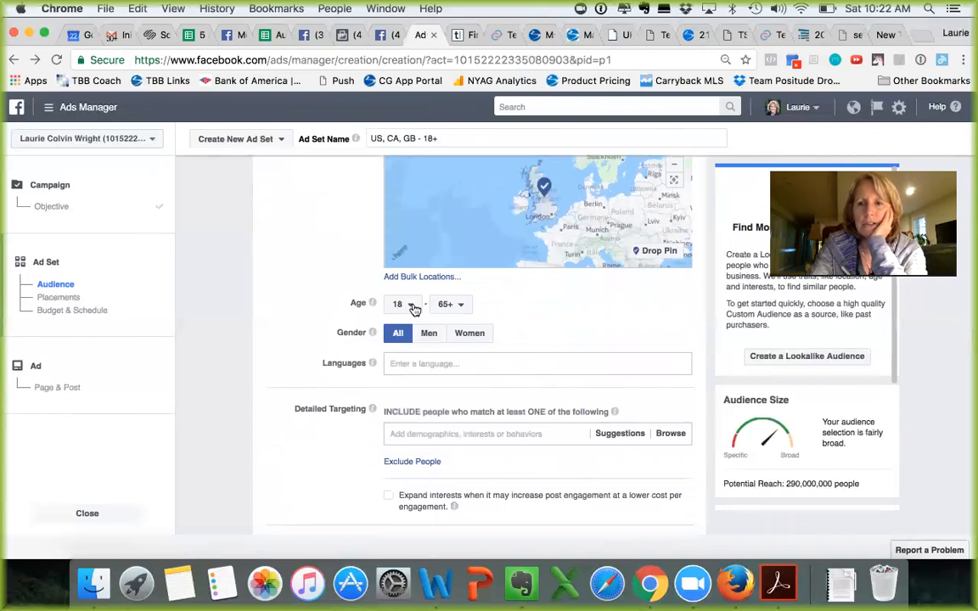
click(414, 309)
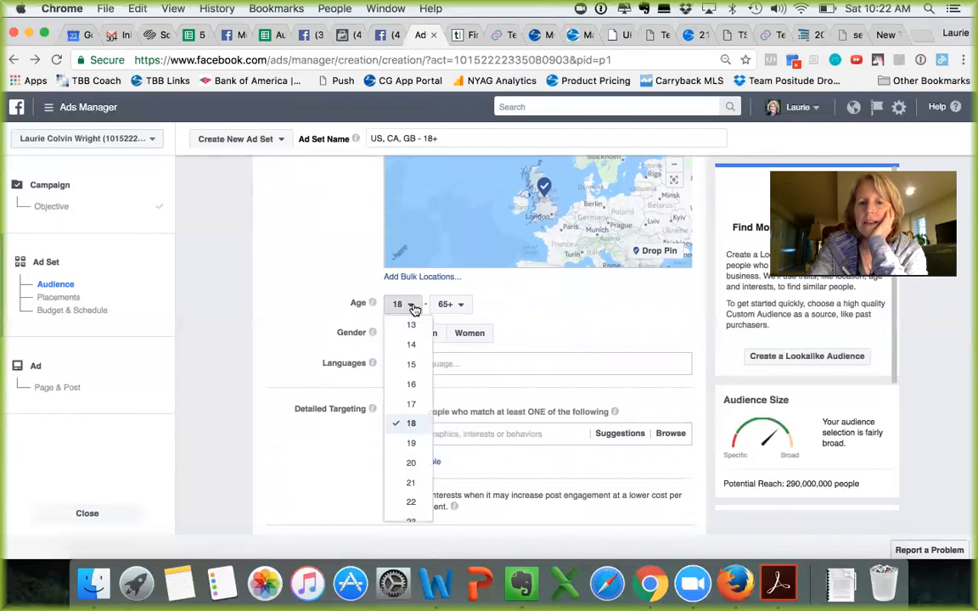
scroll(400, 423, down, 5)
scroll(400, 423, down, 3)
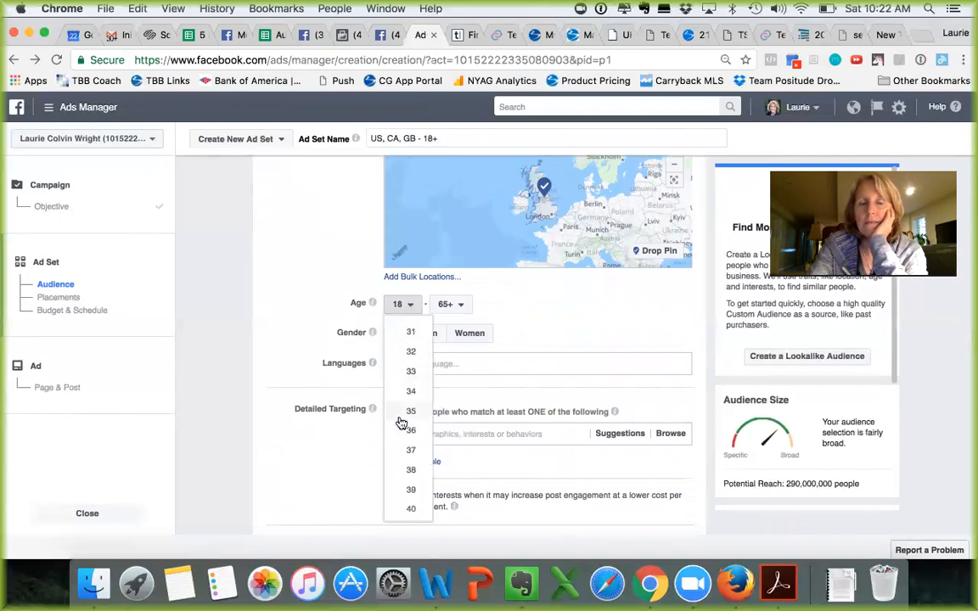
scroll(401, 423, down, 5)
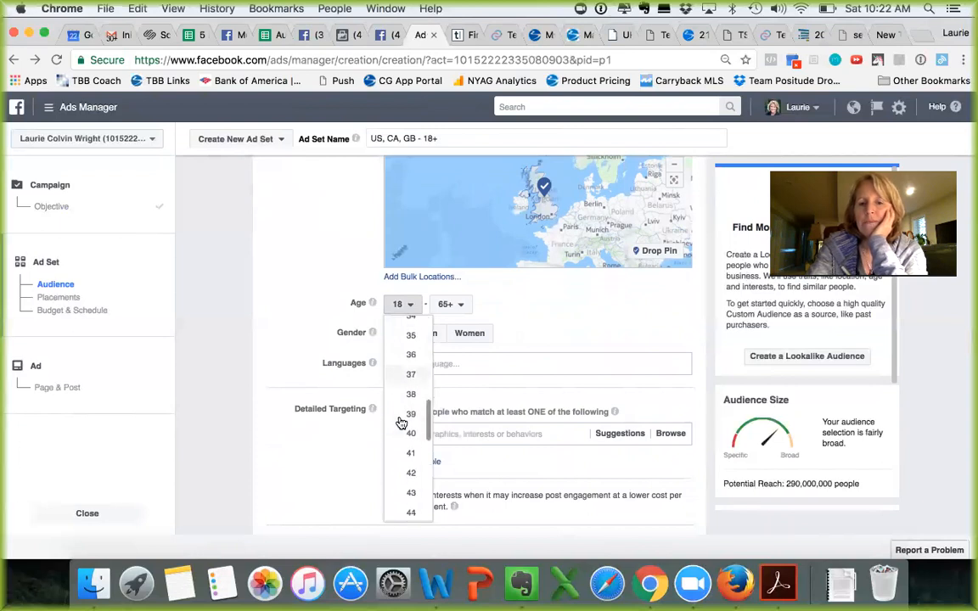
scroll(401, 423, down, 1)
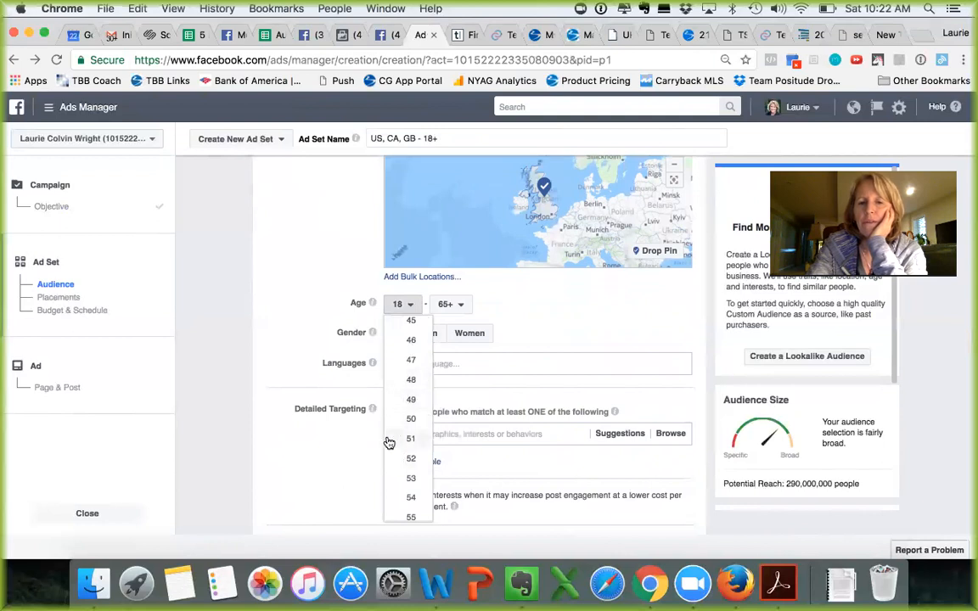
click(411, 400)
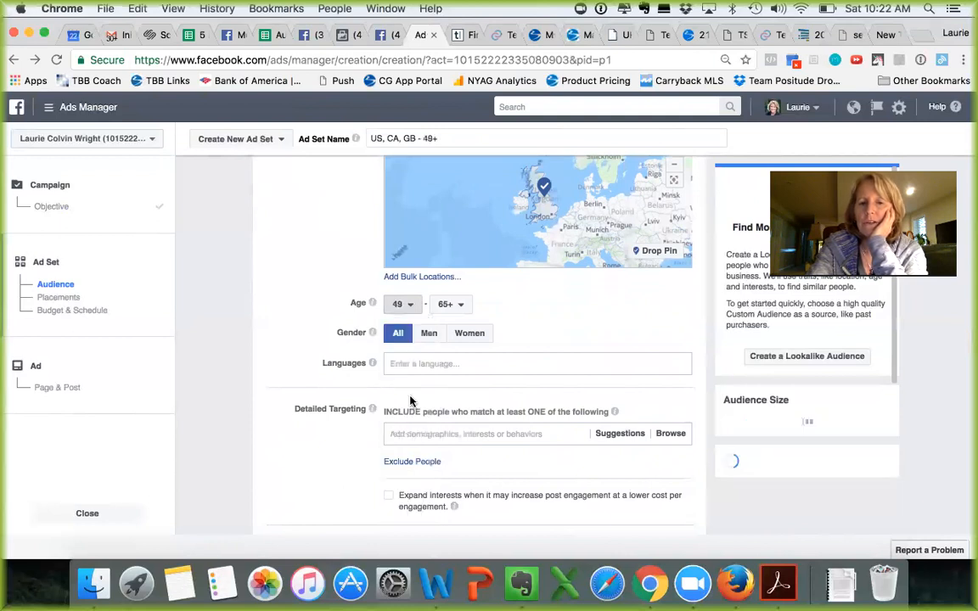
click(456, 304)
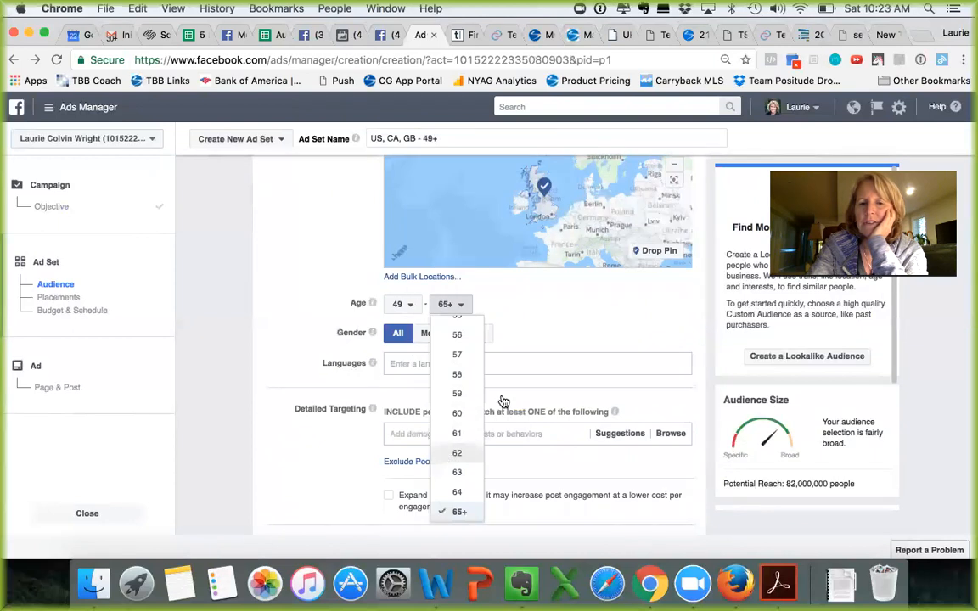
click(457, 452)
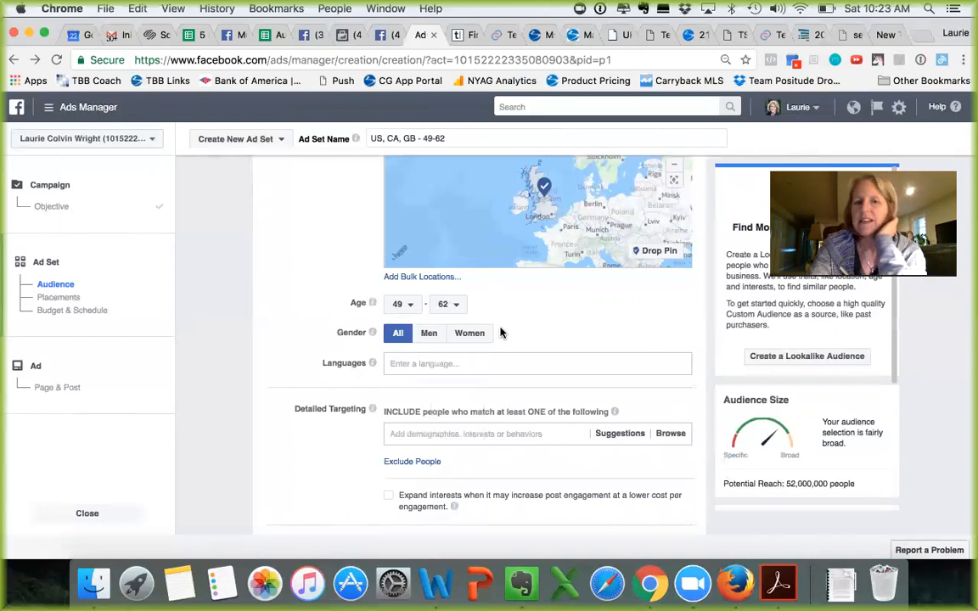
Restrict the ad set's audience gender to Women.
click(465, 333)
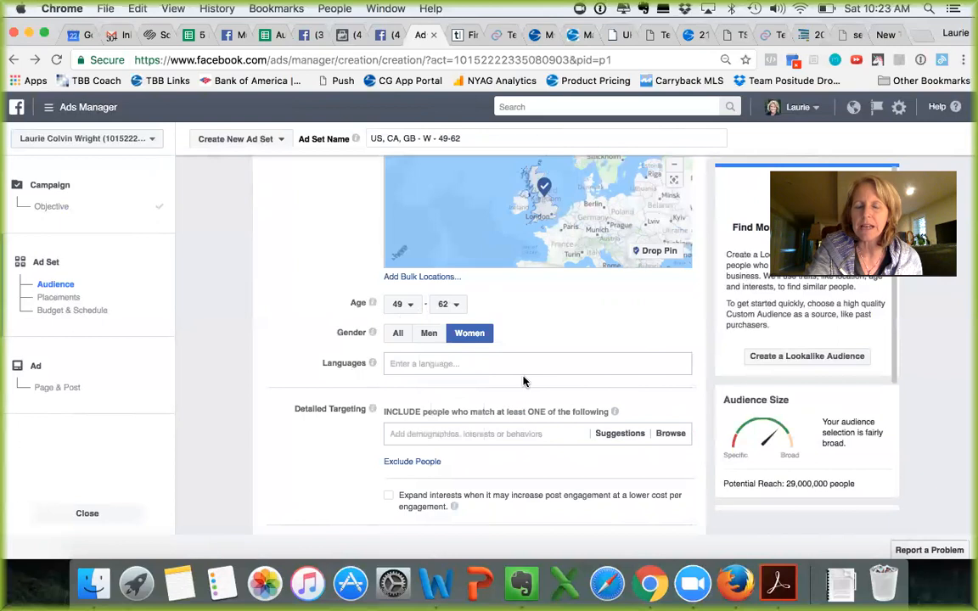
scroll(523, 381, down, 2)
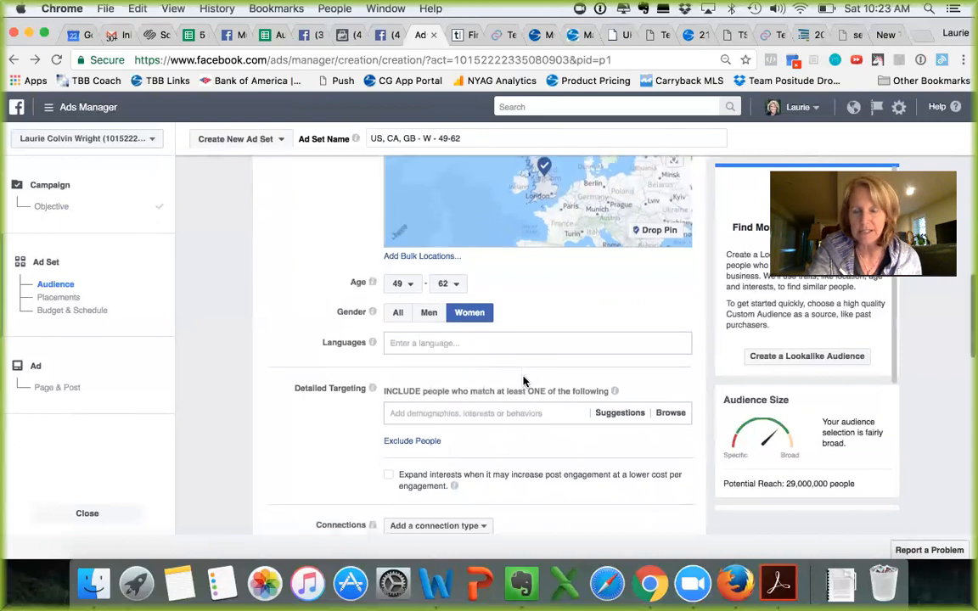
scroll(523, 381, down, 1)
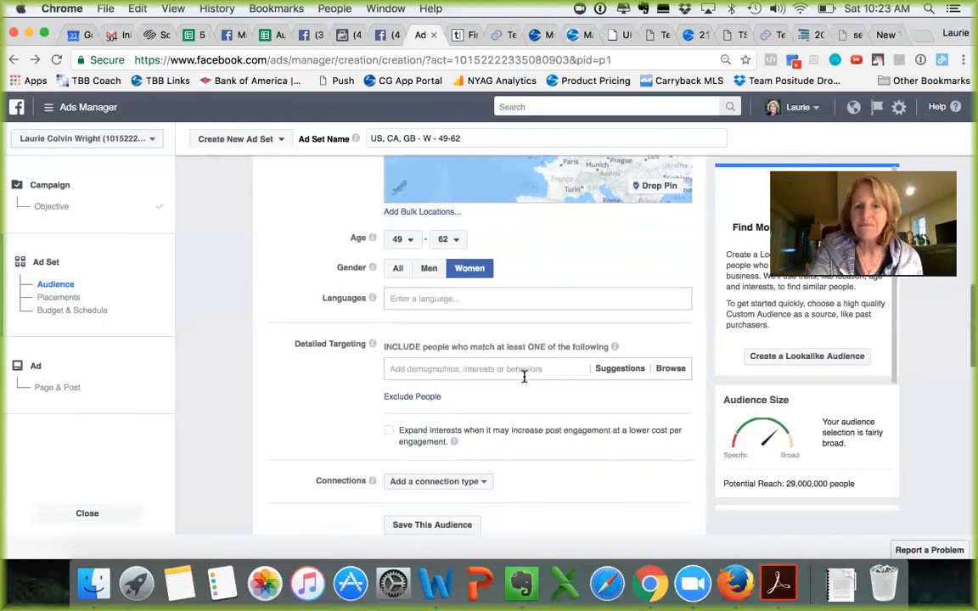
scroll(479, 364, down, 2)
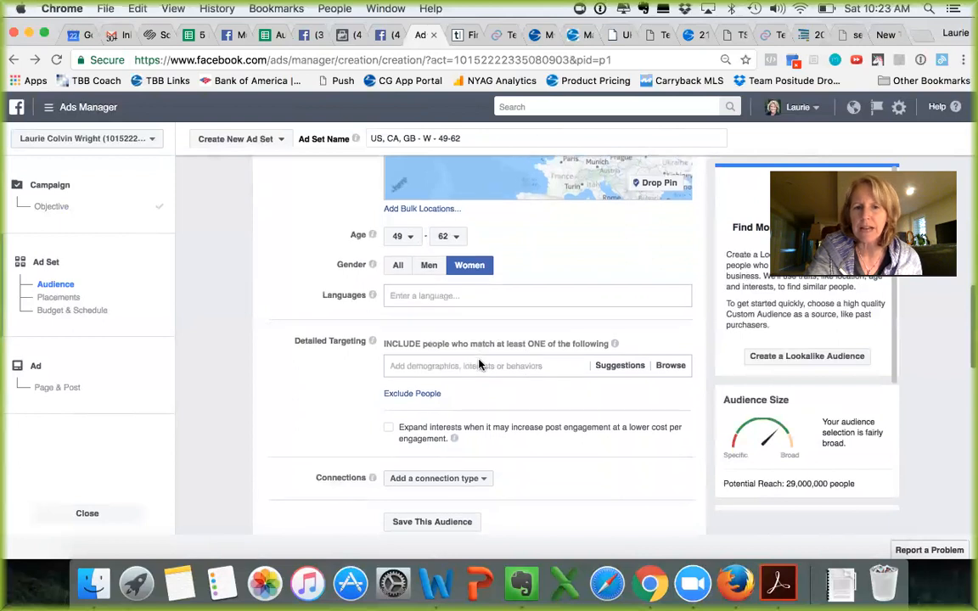
scroll(479, 364, down, 2)
scroll(479, 364, down, 1)
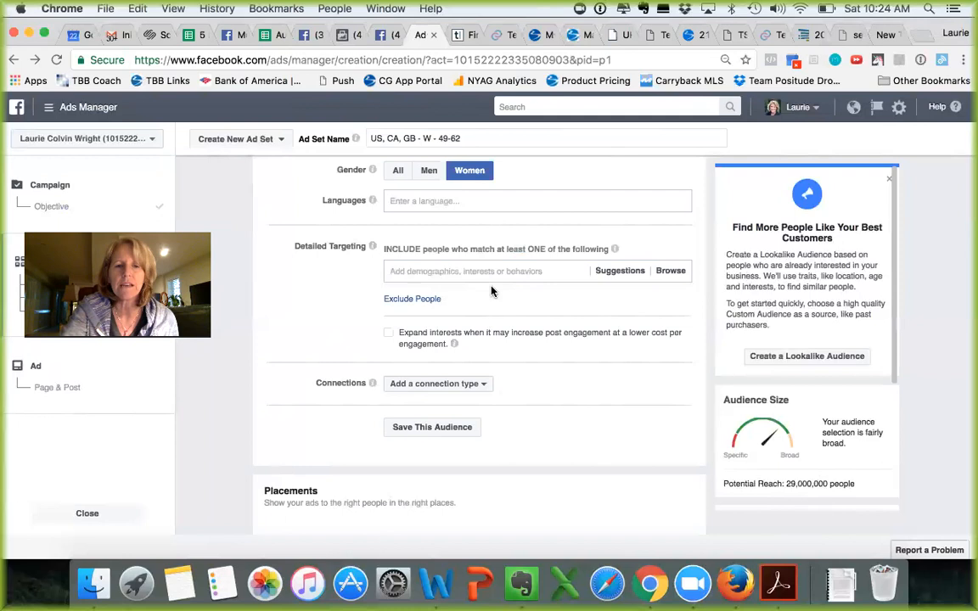
Exclude people whose employer is "BeachBody coach" in the ad set's detailed targeting.
click(421, 300)
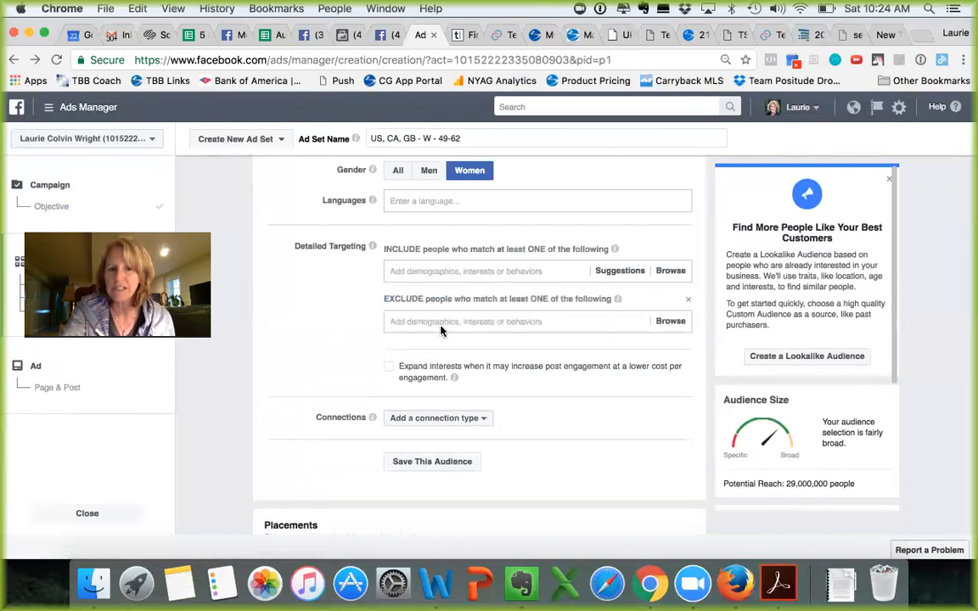
click(440, 320)
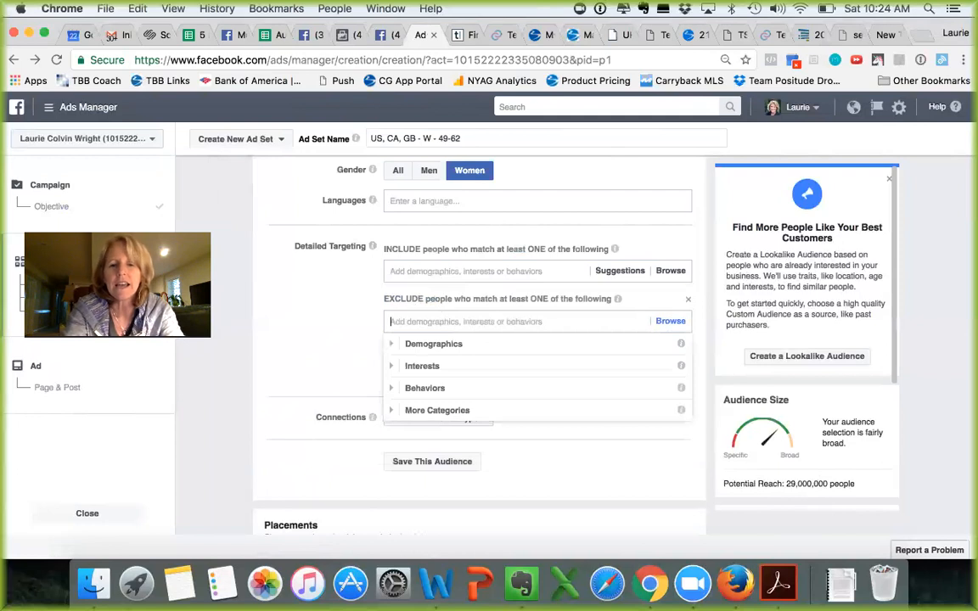
text(beachbody)
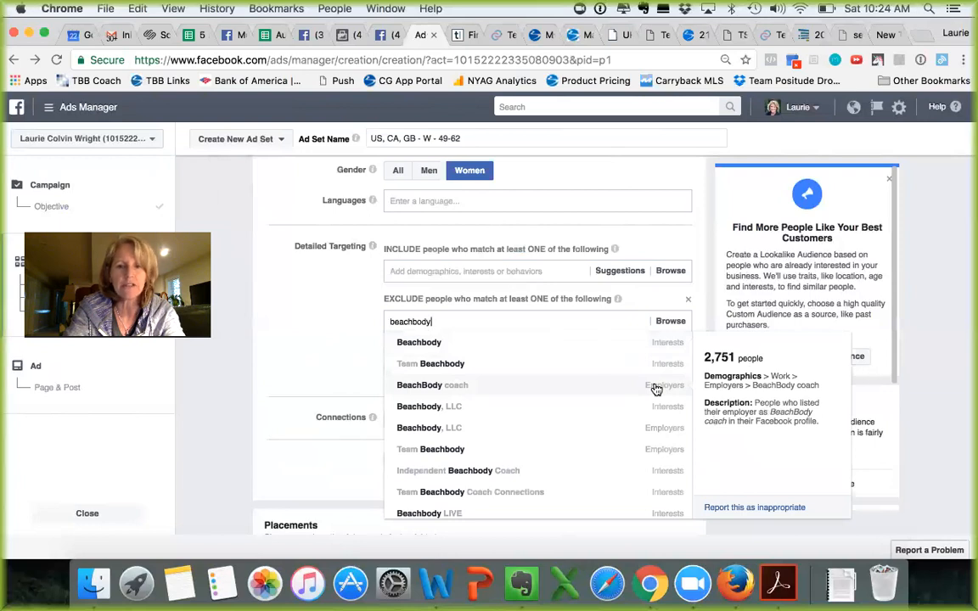
click(455, 386)
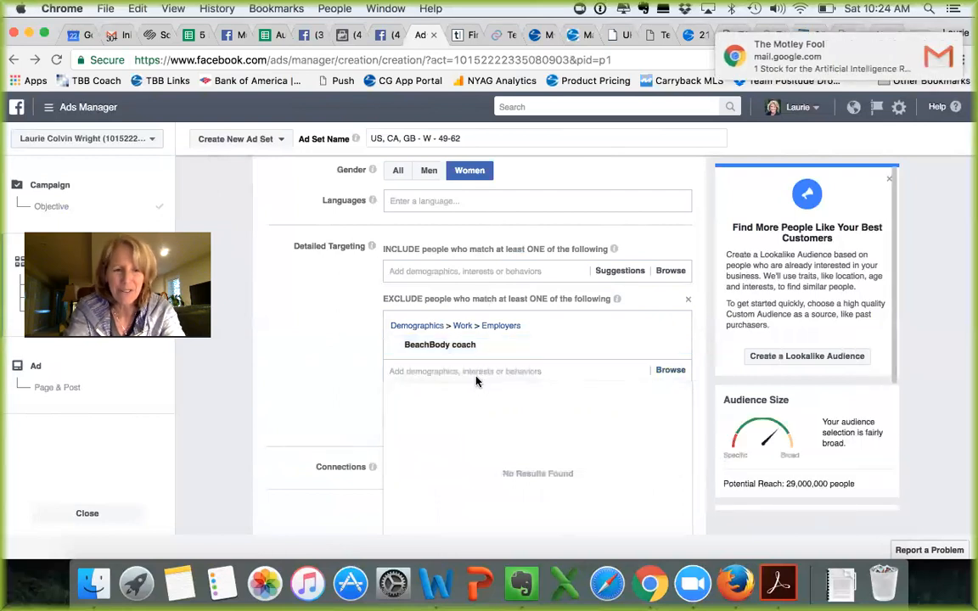
Add the interests Team Beachbody and Beachbody to the detailed targeting exclusions.
text(beac)
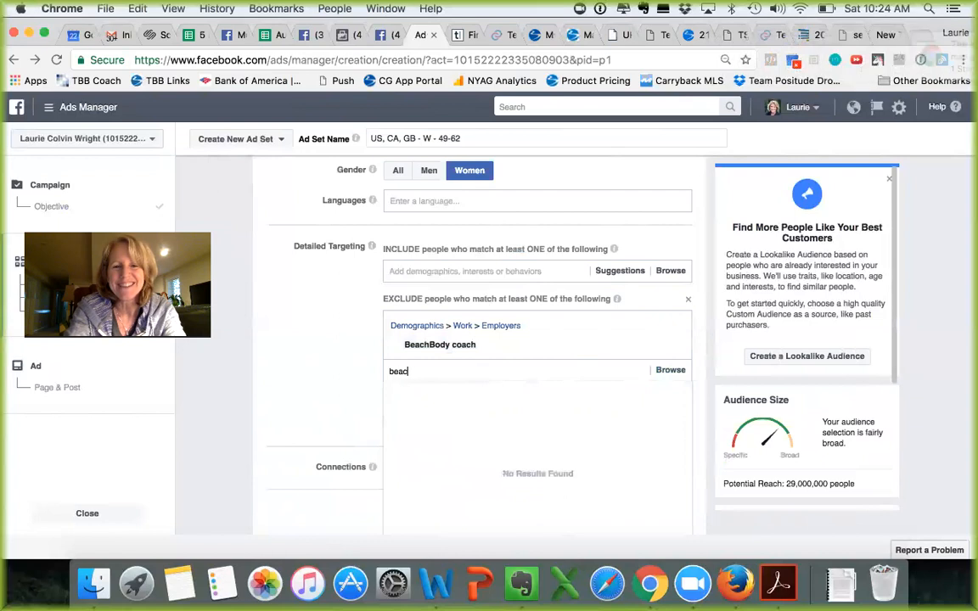
text(hbody)
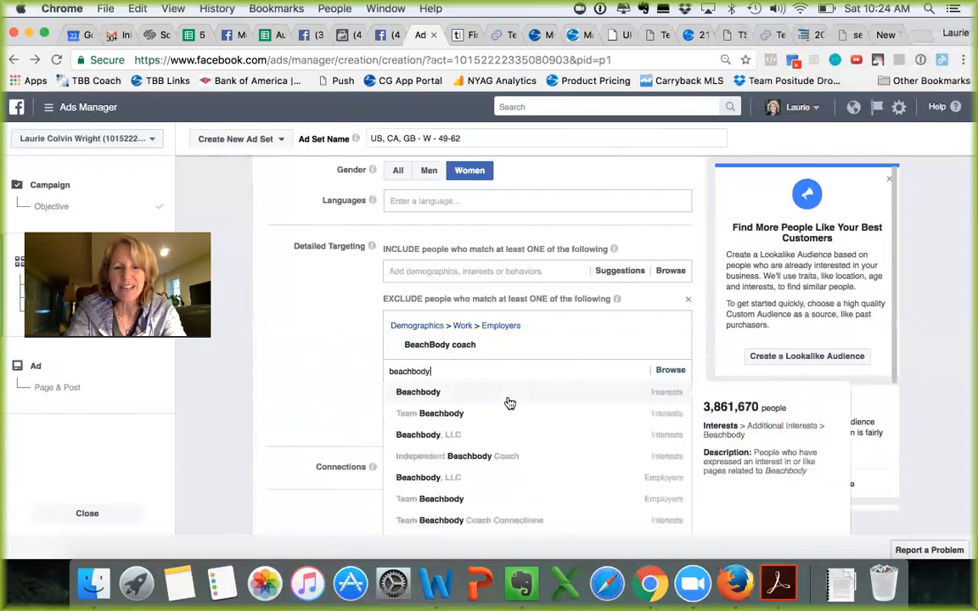
scroll(487, 418, down, 2)
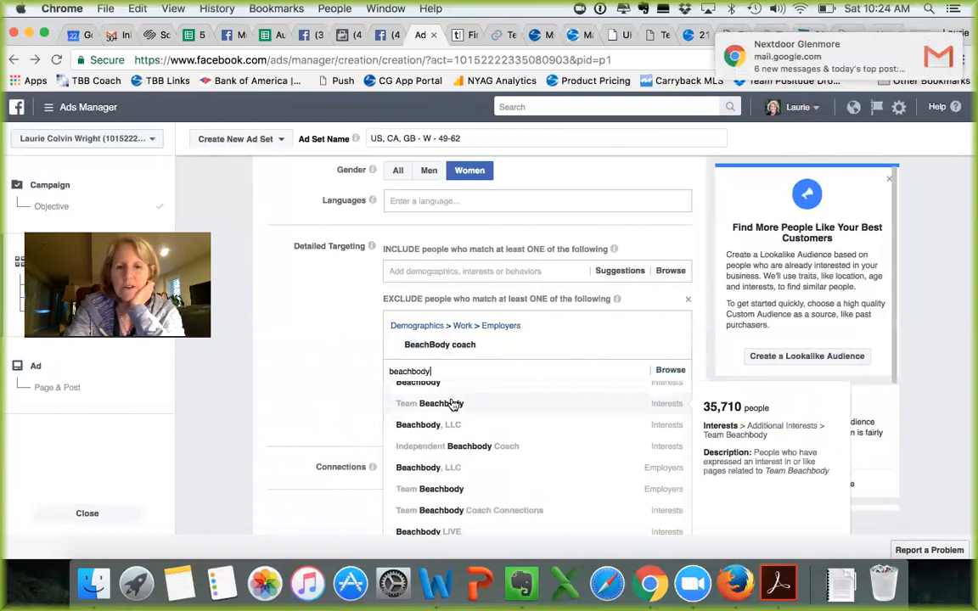
click(454, 405)
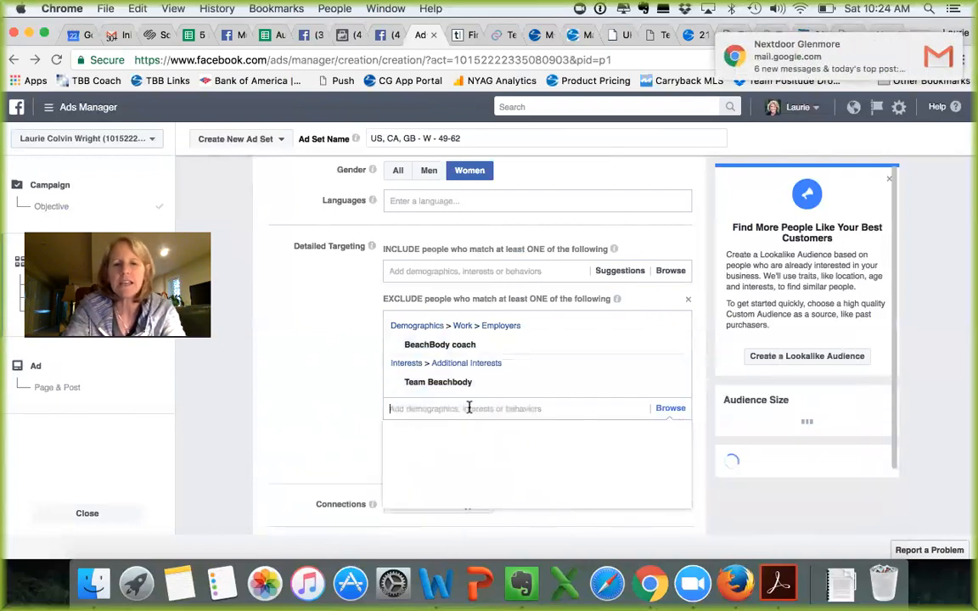
text(beac)
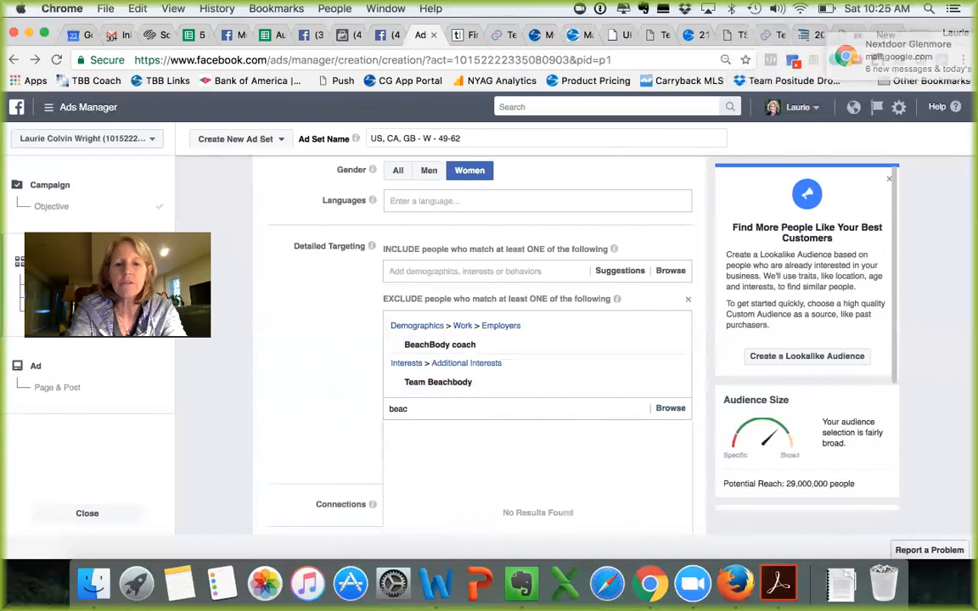
text(hbody)
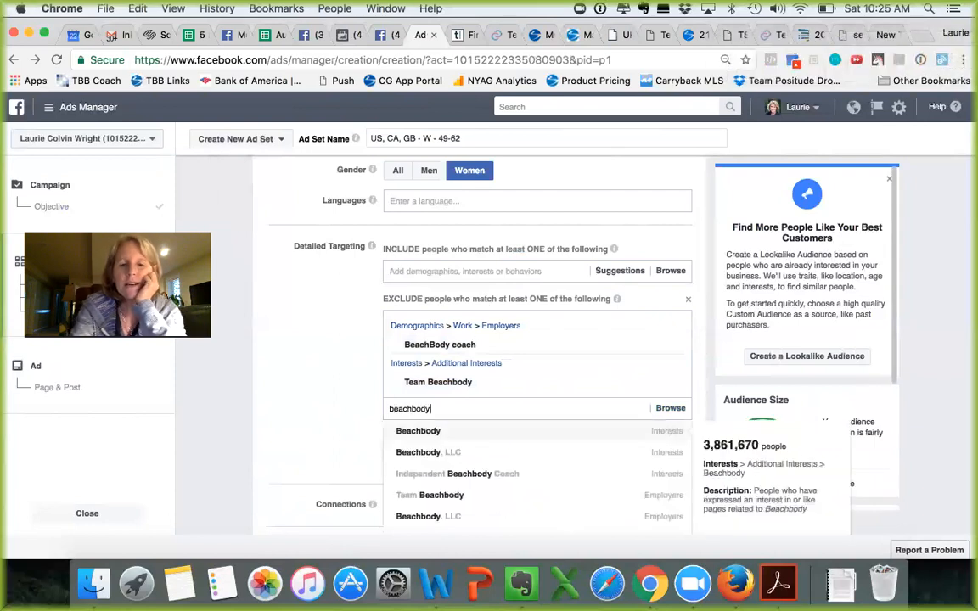
click(497, 435)
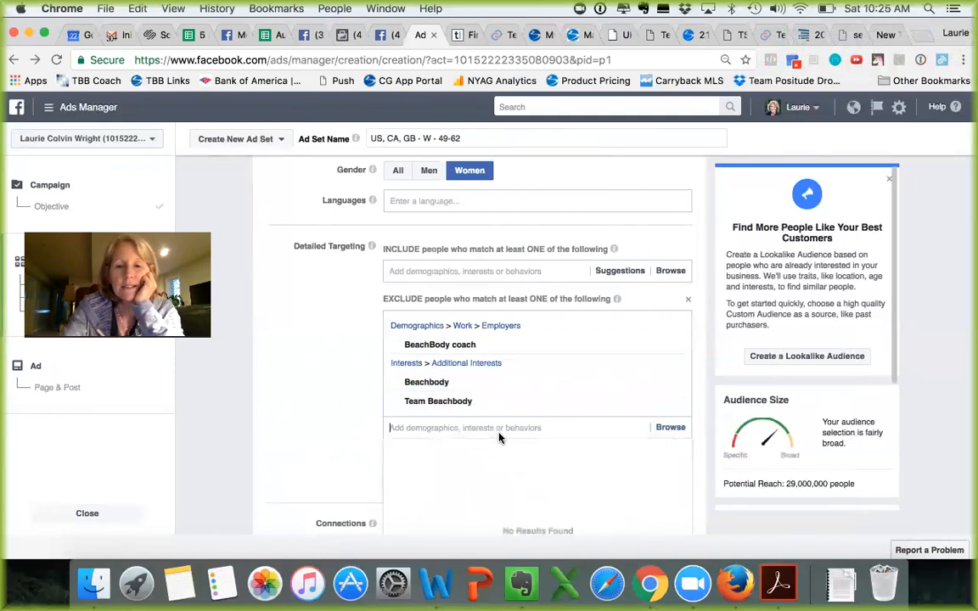
Exclude people whose employer is Beachbody or Team Beachbody from the detailed targeting.
scroll(499, 437, down, 2)
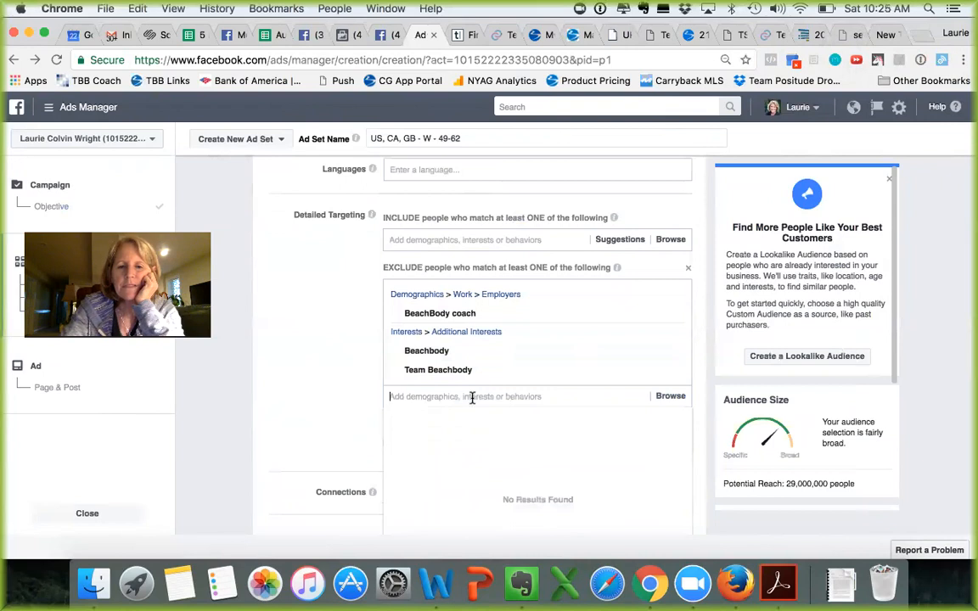
text(beachbody)
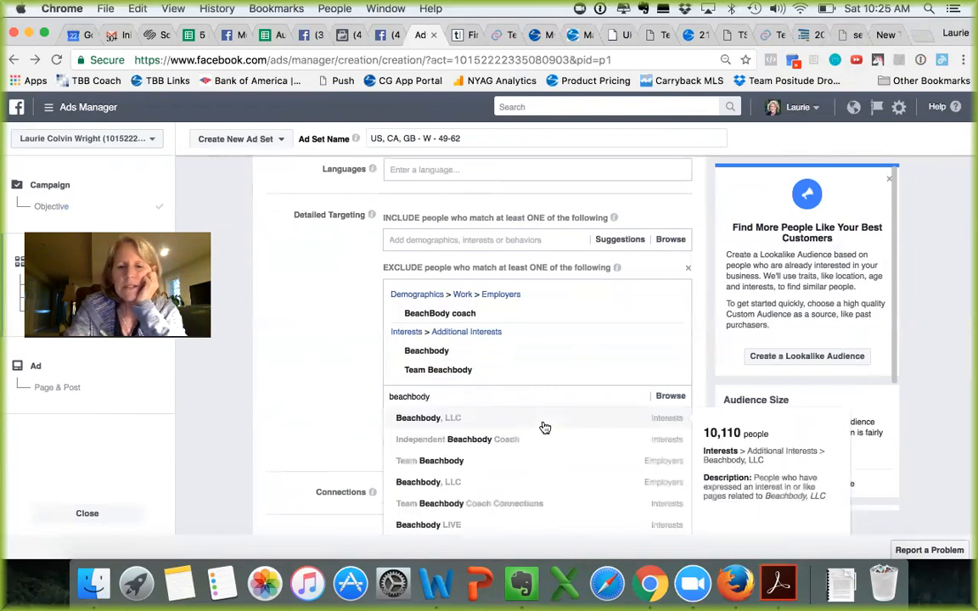
scroll(545, 428, down, 3)
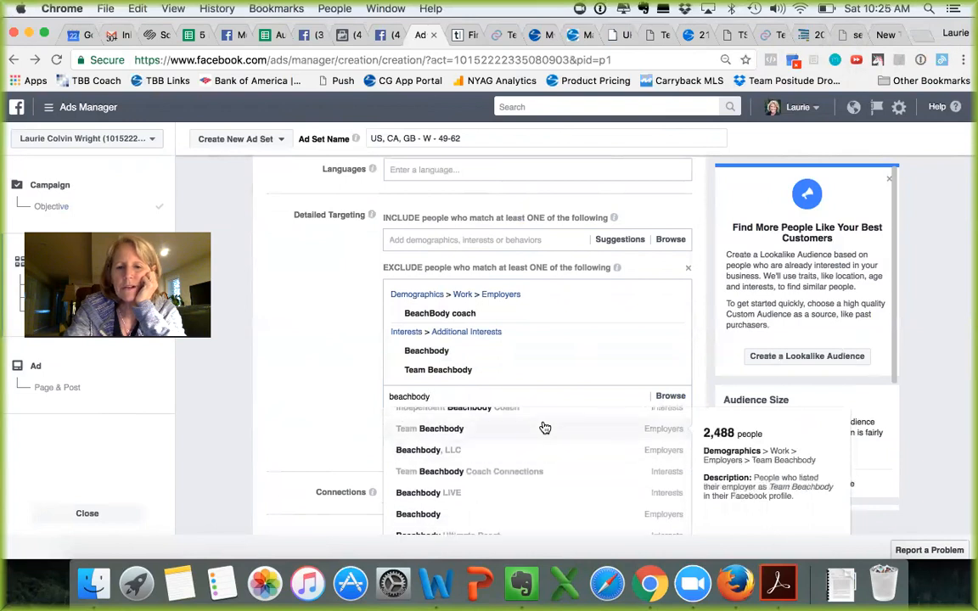
click(412, 520)
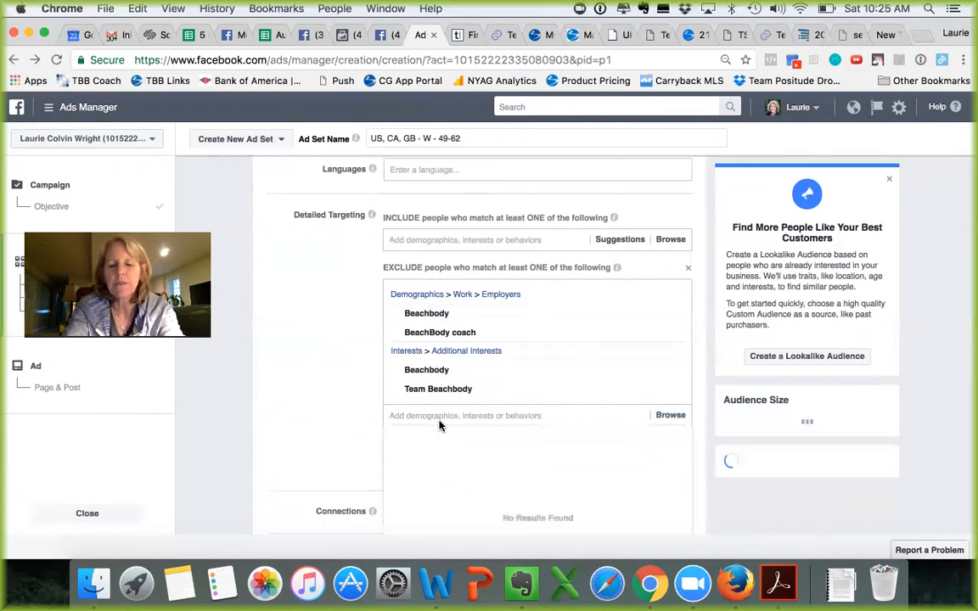
text(beachbody)
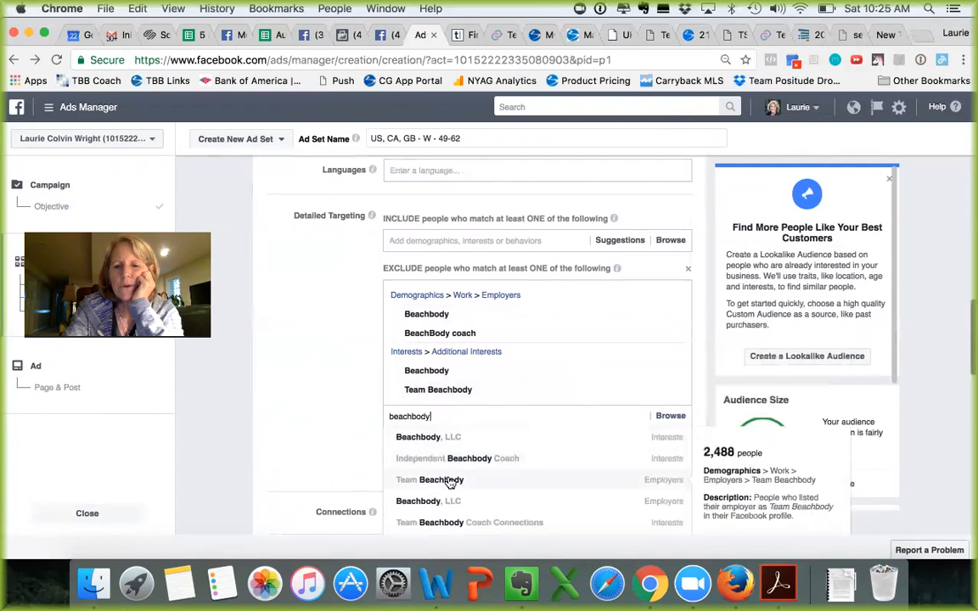
click(450, 480)
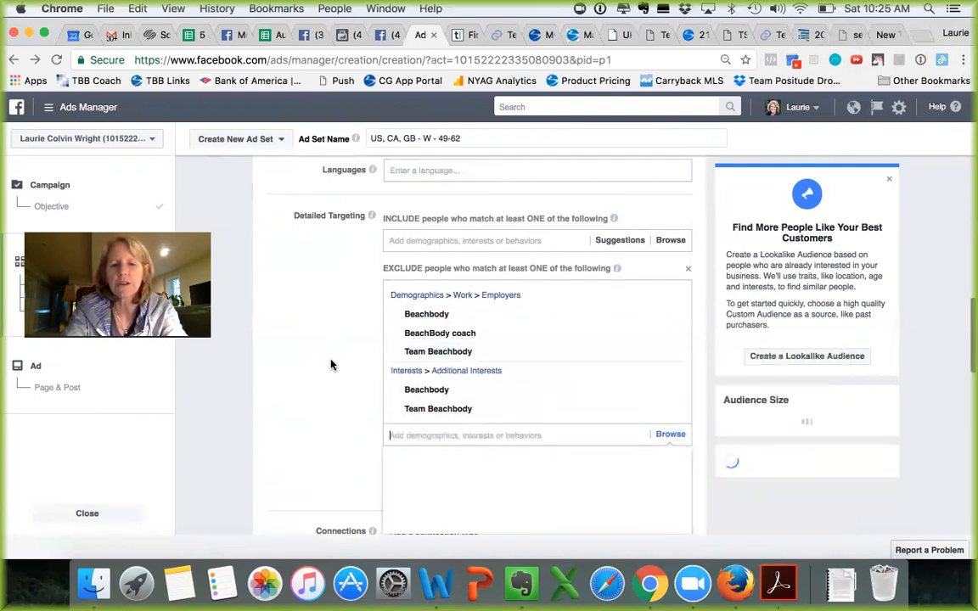
Add the employer "Beachbody, LLC" to the detailed targeting exclusions.
scroll(331, 365, down, 1)
scroll(331, 365, down, 1)
text(beachbody)
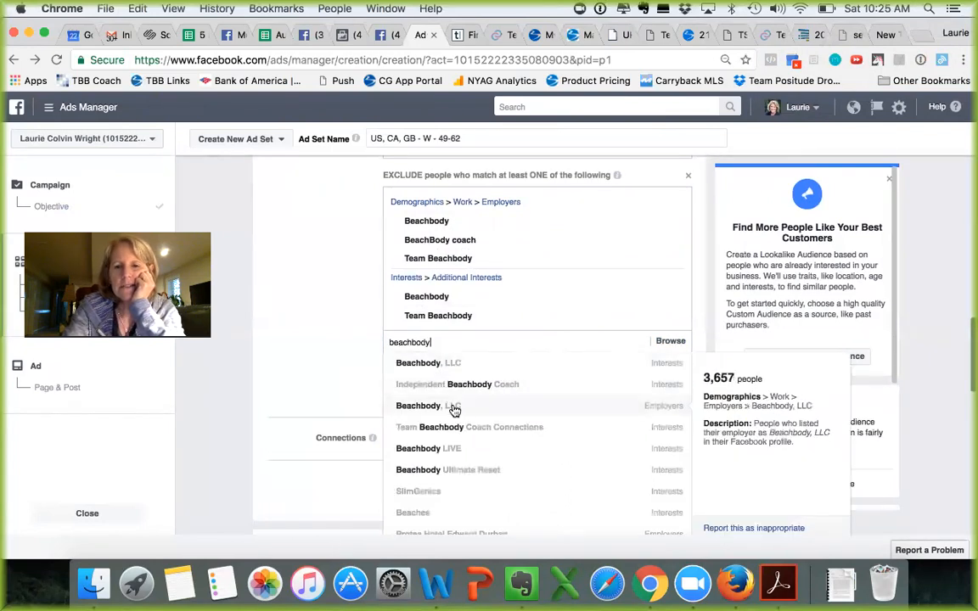
click(454, 410)
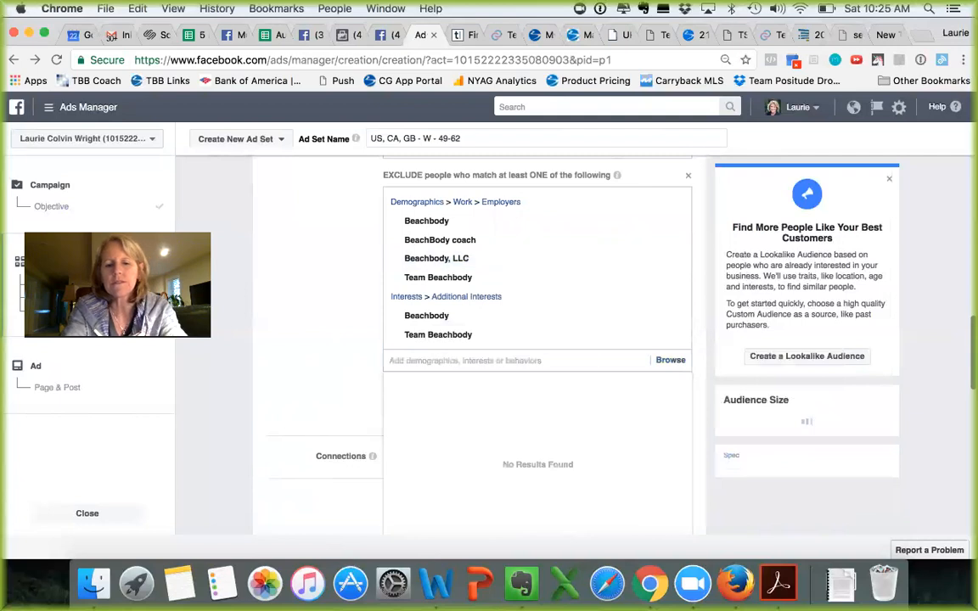
Exclude the interests Team Beachbody Coach Connections and Independent Beachbody Coach from the detailed targeting.
text(beachbody)
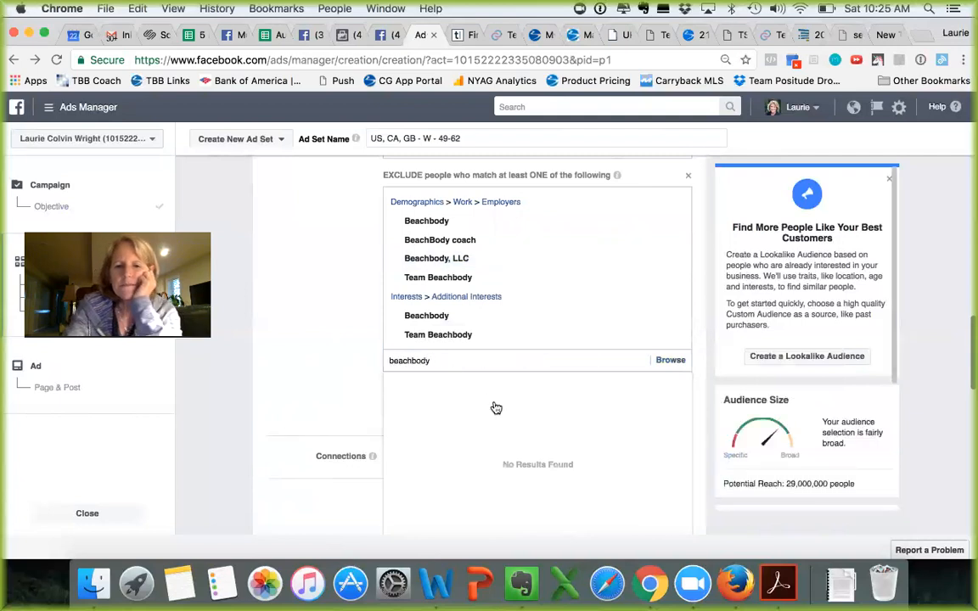
scroll(495, 408, down, 1)
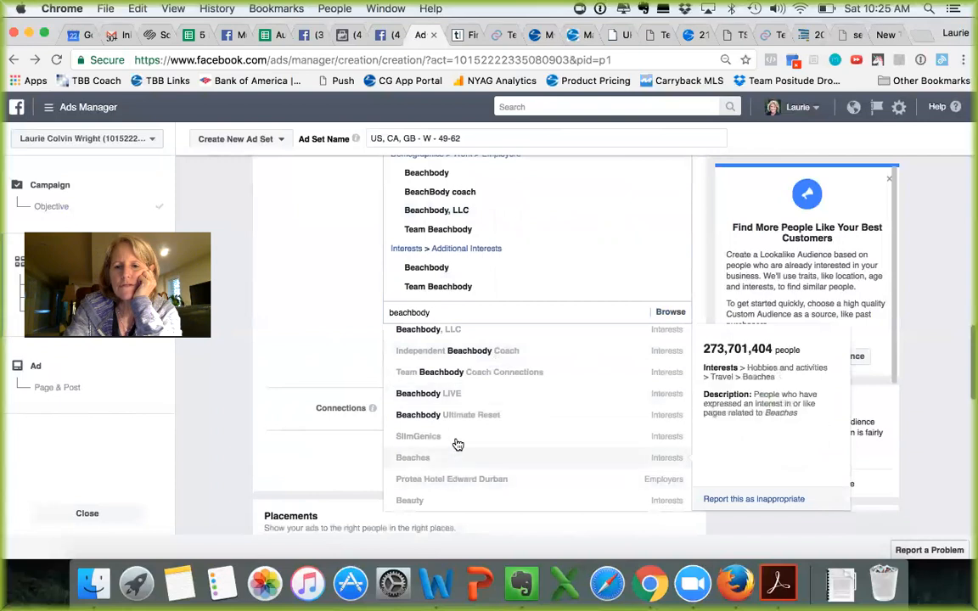
scroll(452, 412, up, 1)
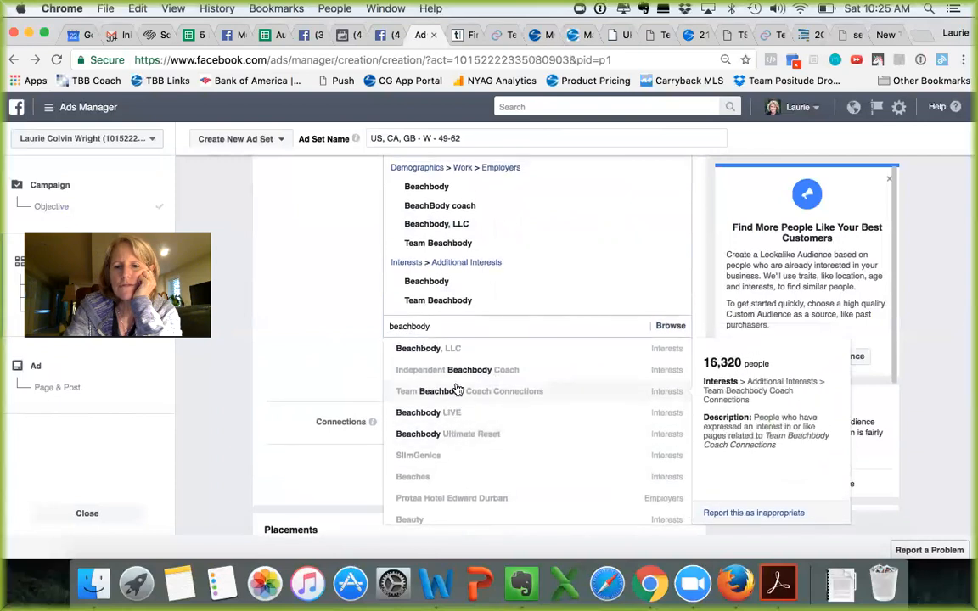
scroll(457, 390, up, 1)
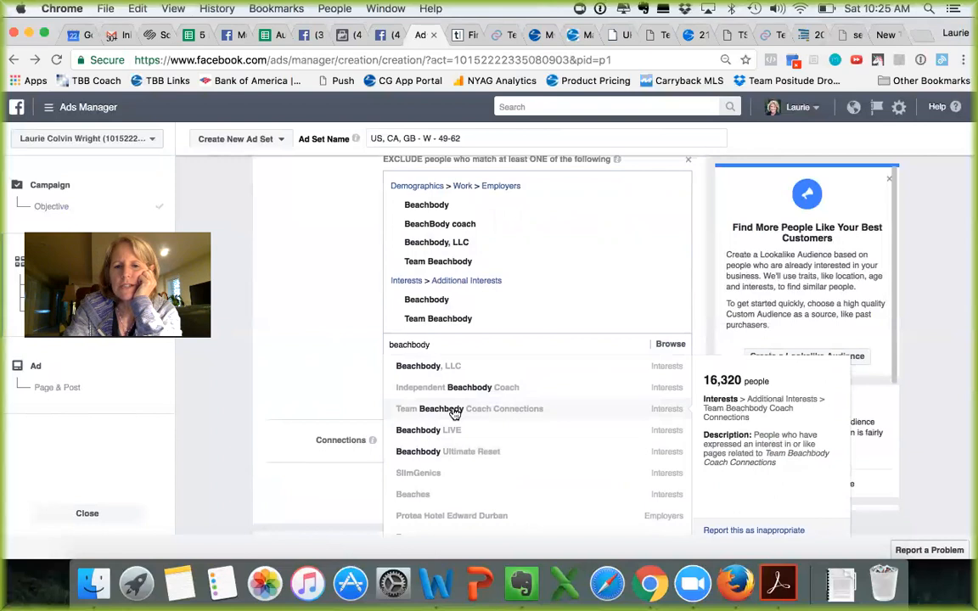
click(455, 410)
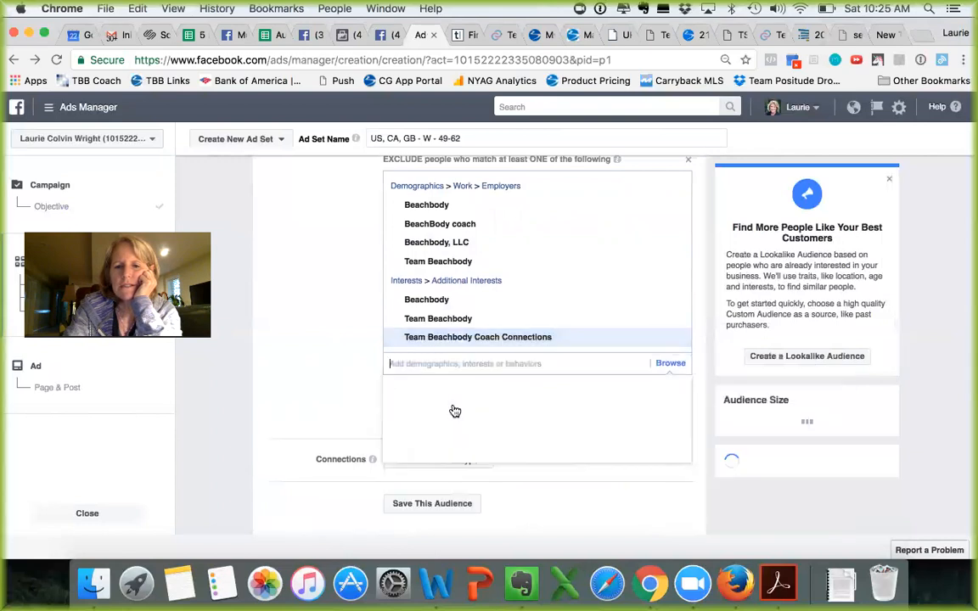
text(beachbody)
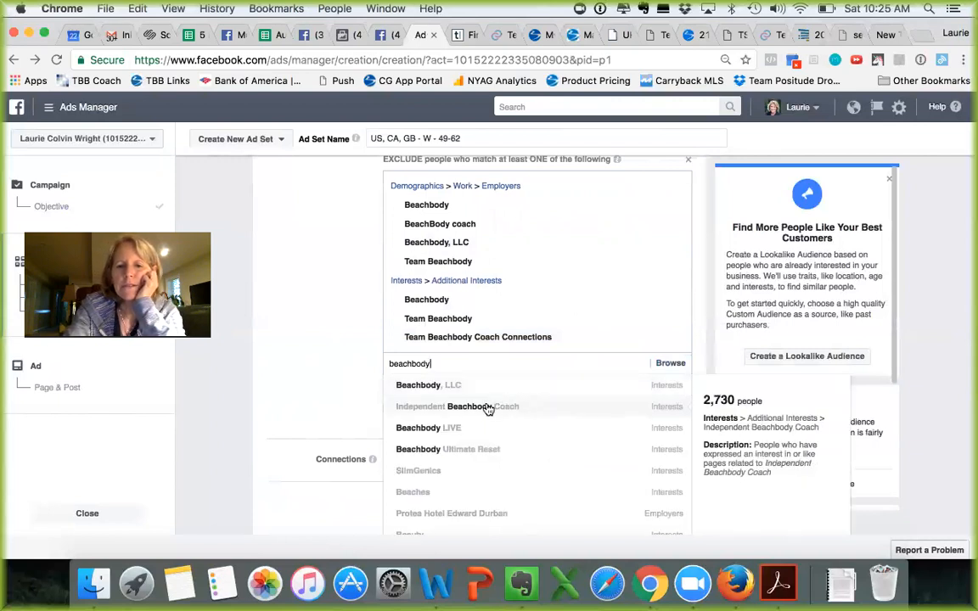
click(488, 408)
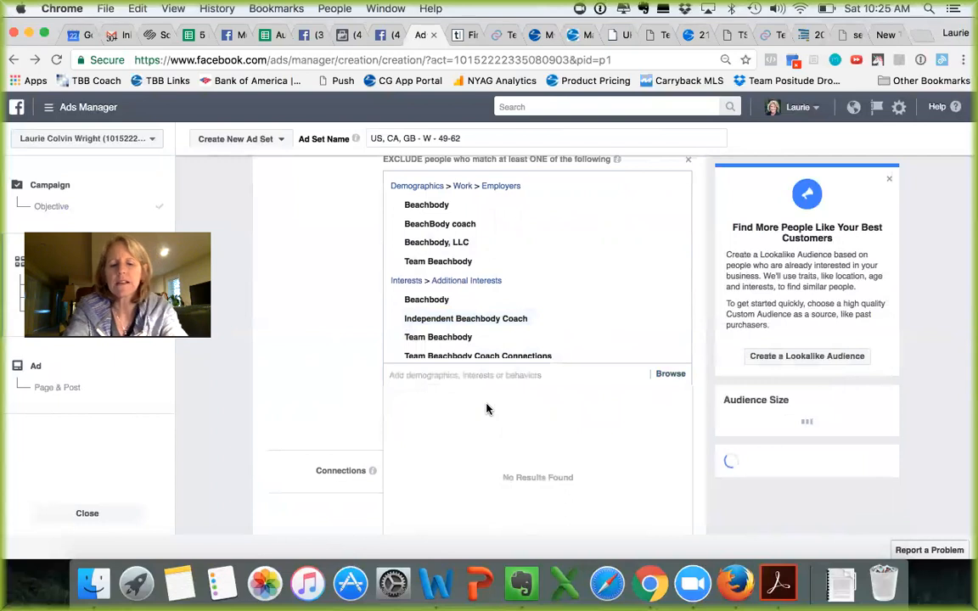
text(beachbody)
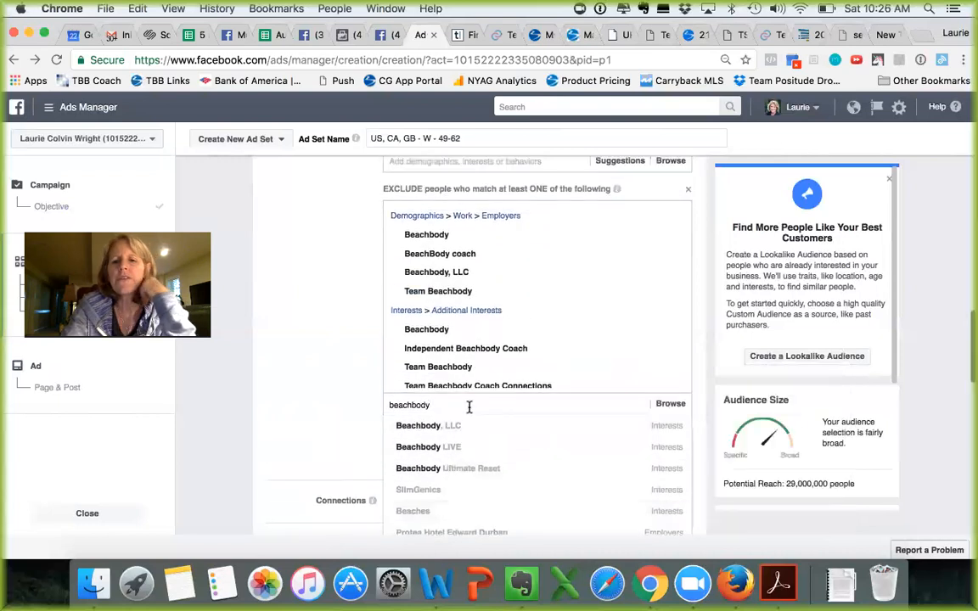
drag(456, 405, 373, 405)
key(BackSpace)
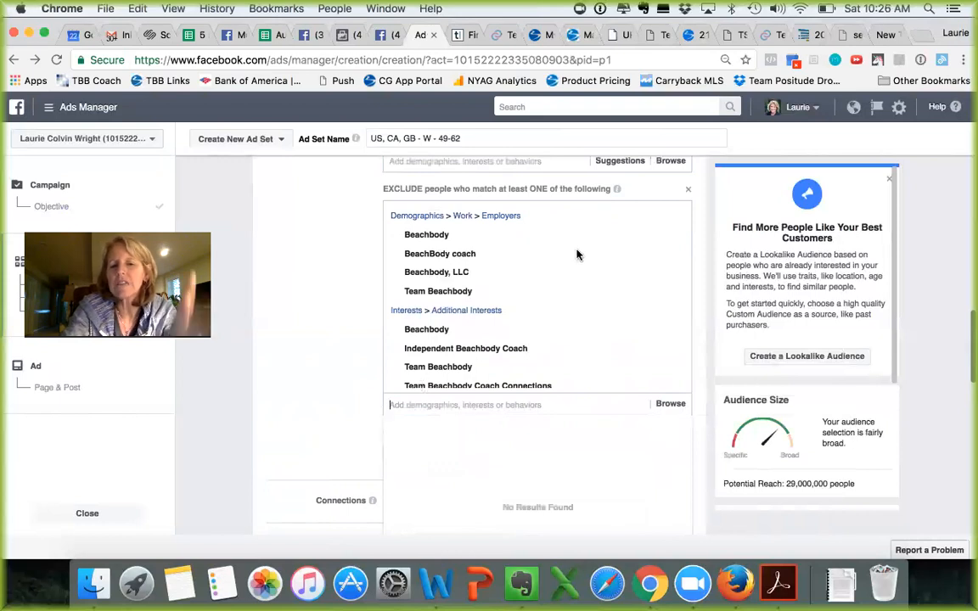
Search the exclusions for "itworks" and exclude the employers Independent Distributor for It Works! Global and Itworks Global.
mouse_move(550, 362)
text(itworkds)
key(BackSpace)
key(BackSpace)
text(s)
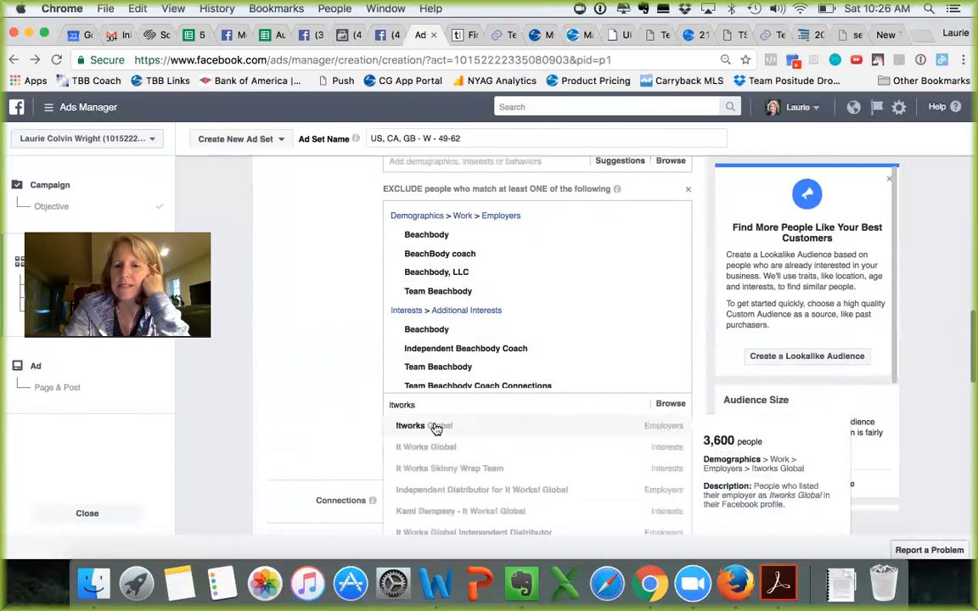
click(436, 498)
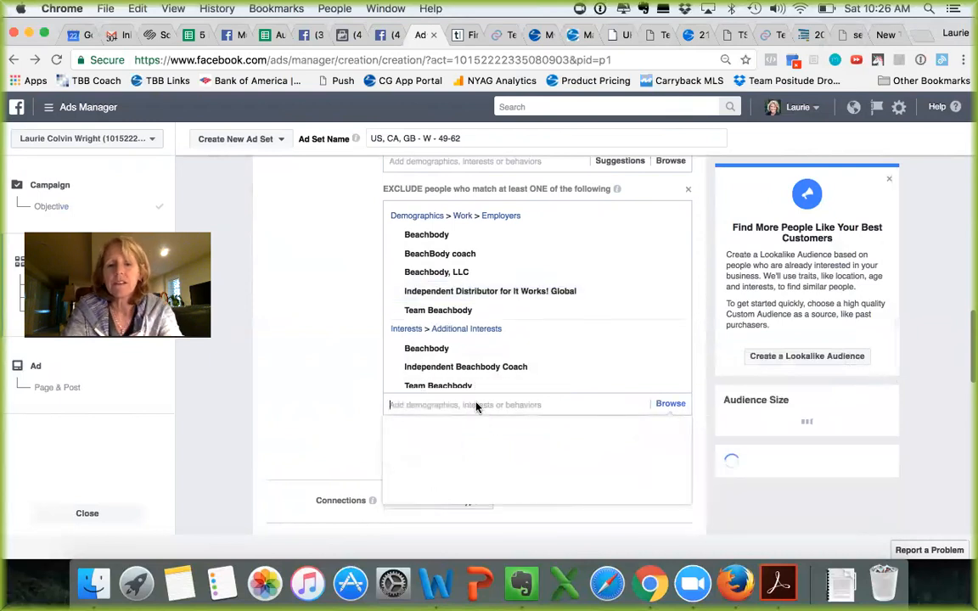
text(itworks)
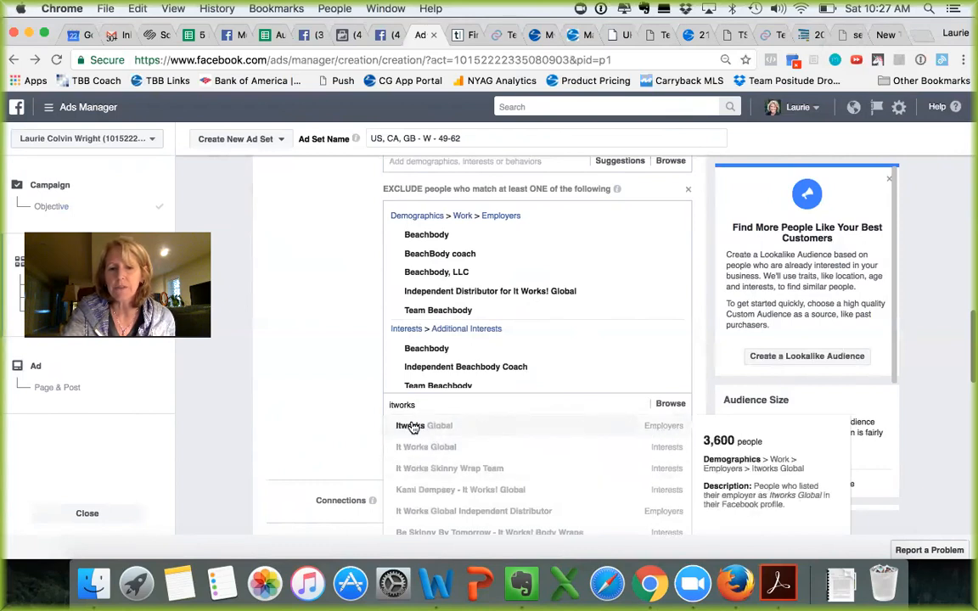
click(462, 429)
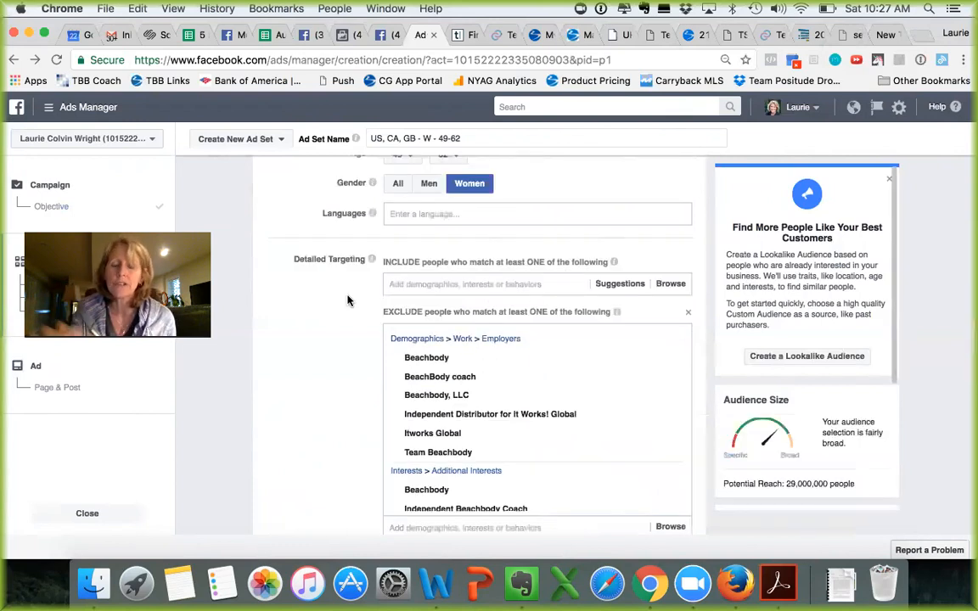
Include the interests Big Brother (TV series) and So You Think You Can Dance (United States) in the detailed targeting.
click(437, 286)
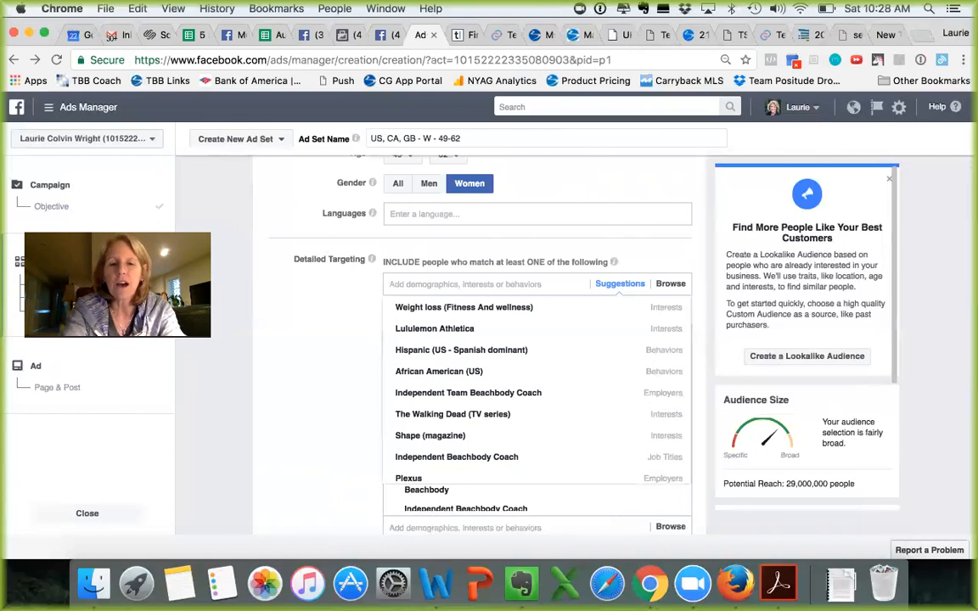
text(big brother)
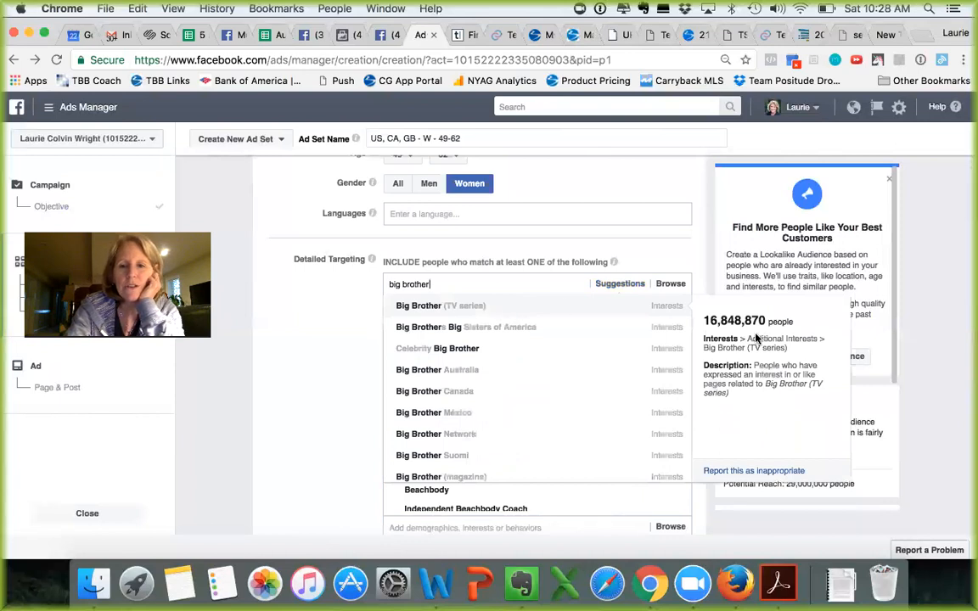
mouse_move(491, 307)
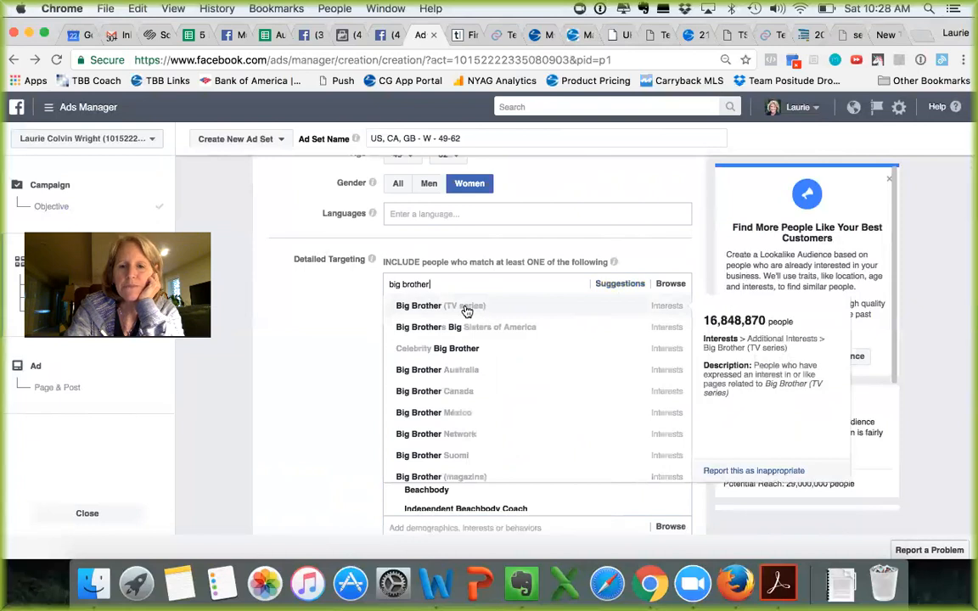
click(466, 307)
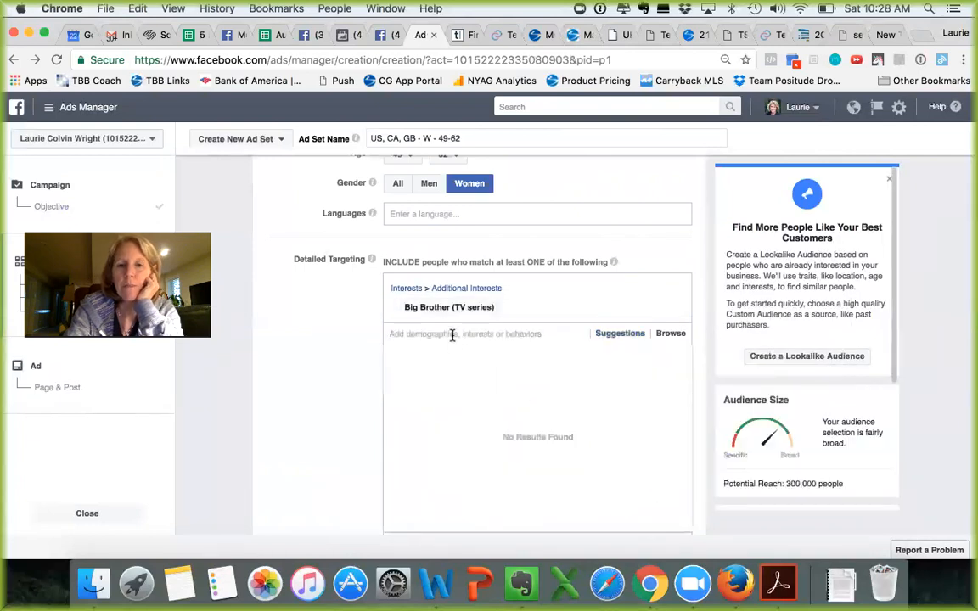
text(so)
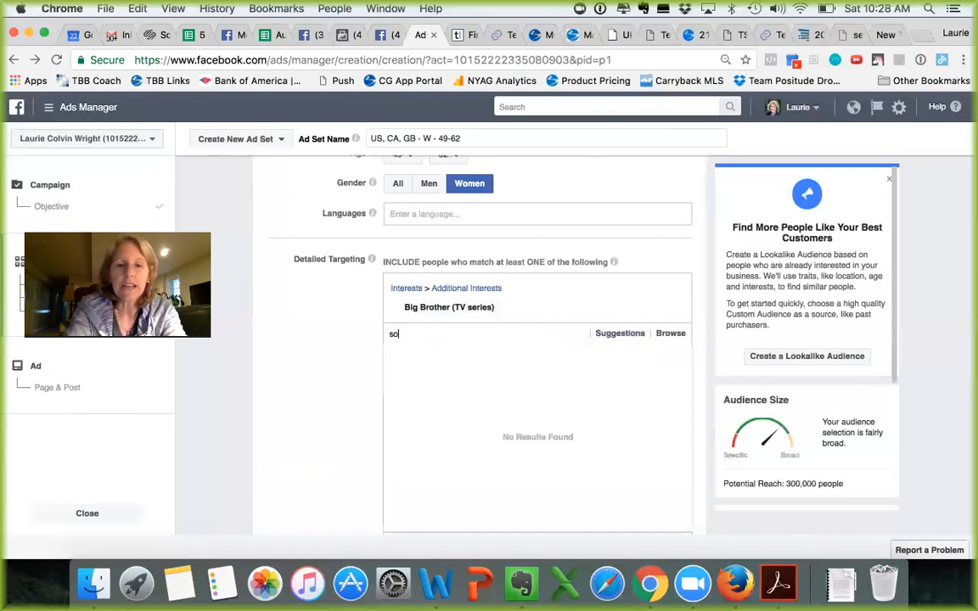
text( you think you)
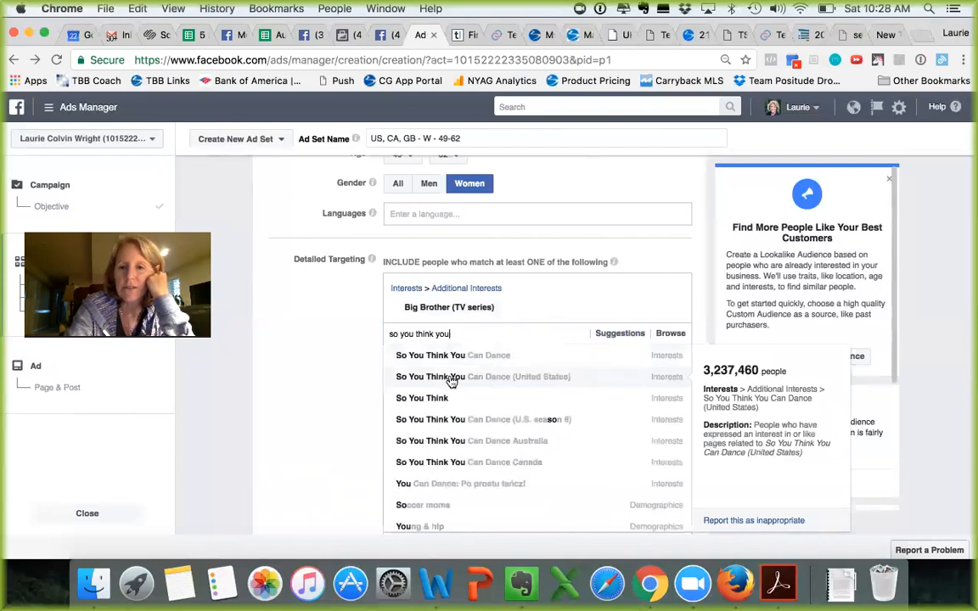
click(451, 382)
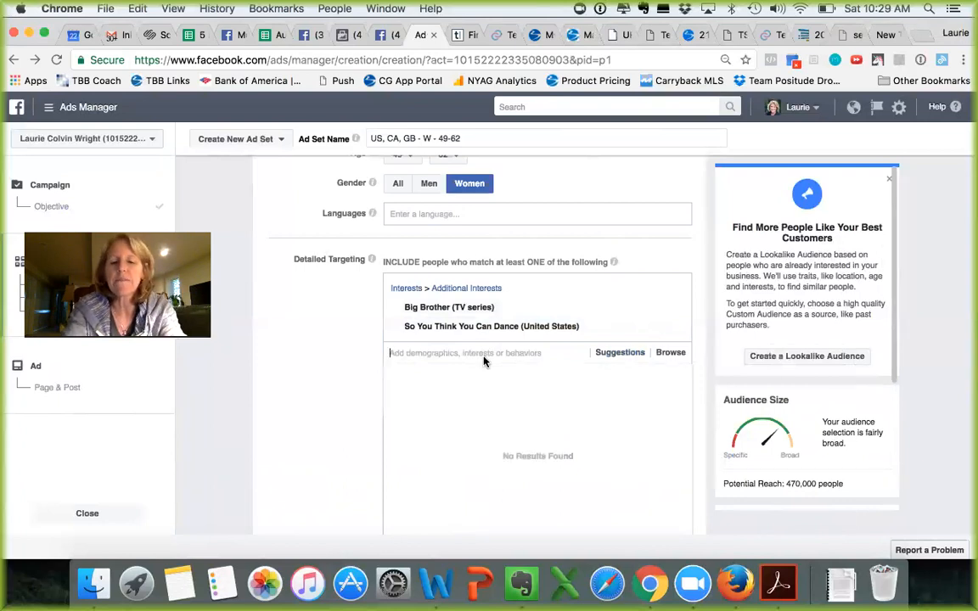
Add the interests The Bachelorette and Game of Thrones to the included detailed targeting.
text(bachell)
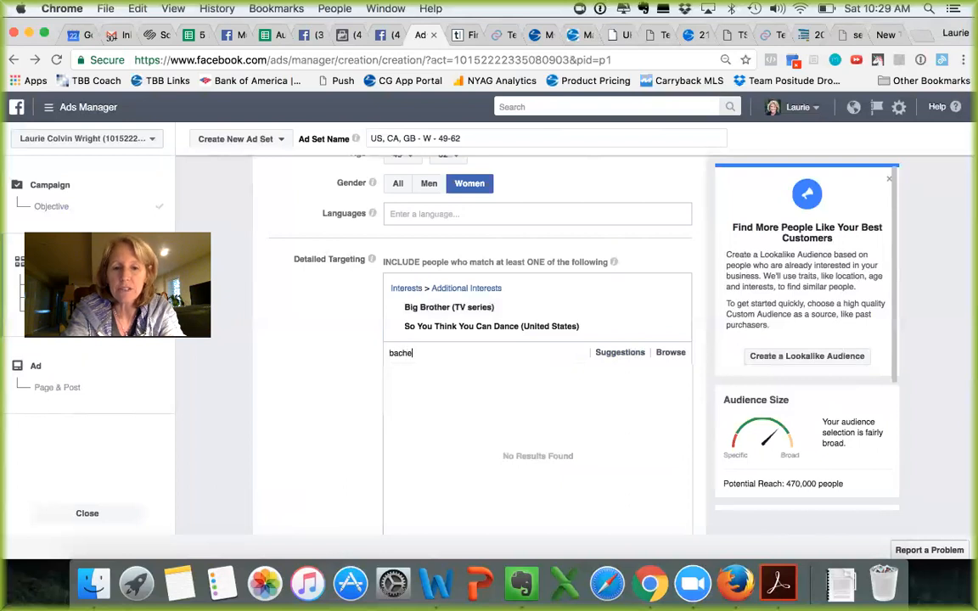
key(BackSpace)
text(orette)
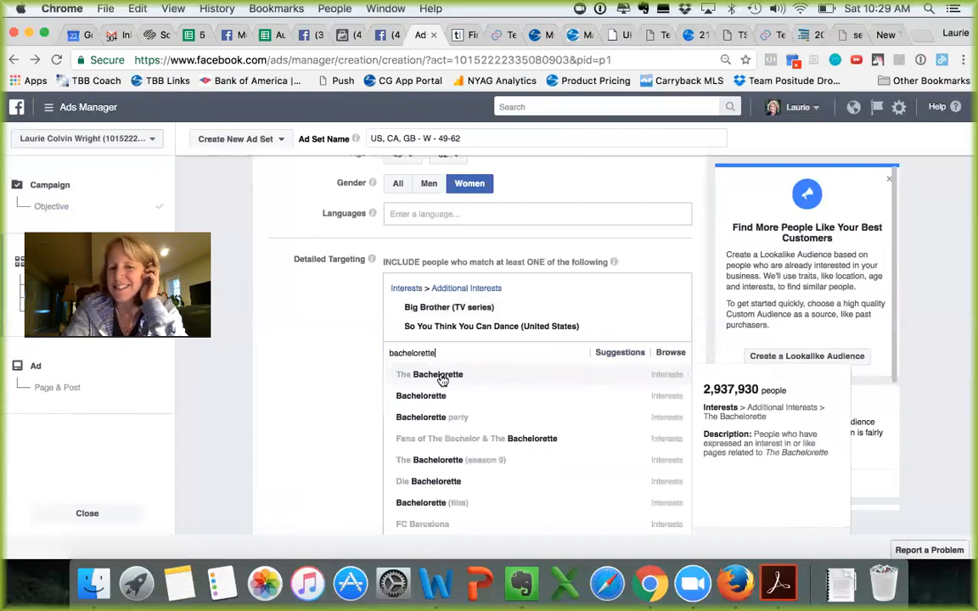
click(442, 377)
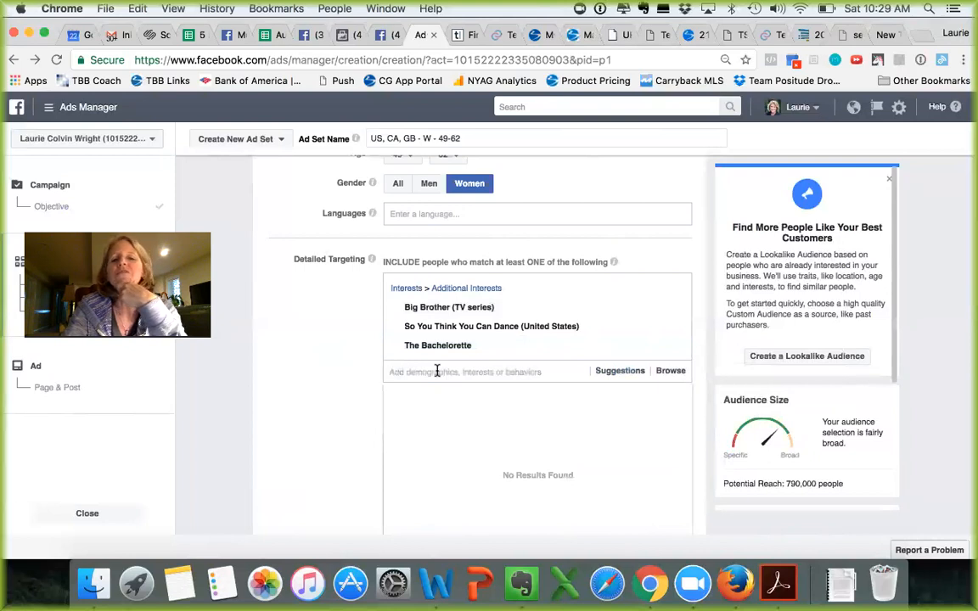
text(game )
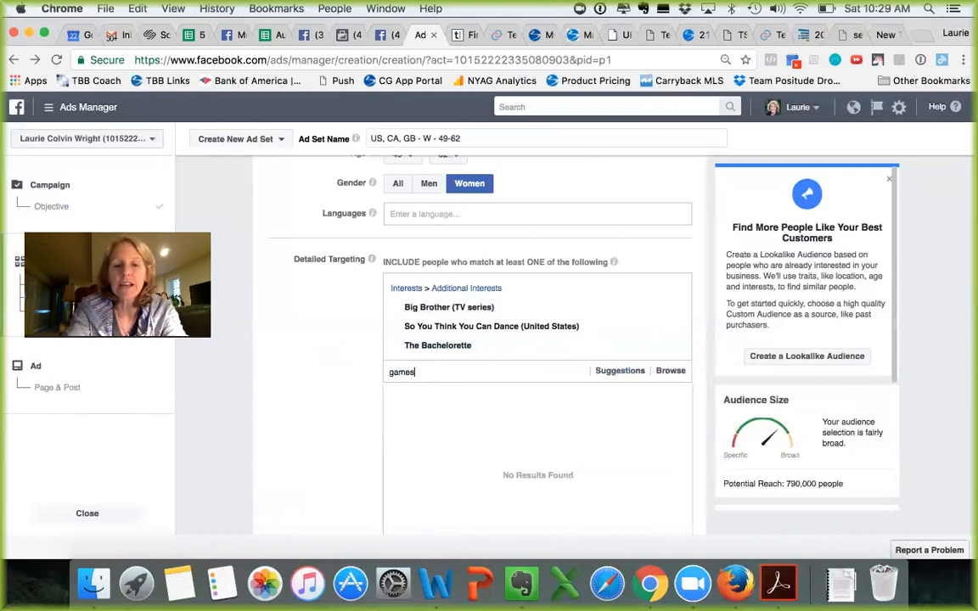
text(of thrones)
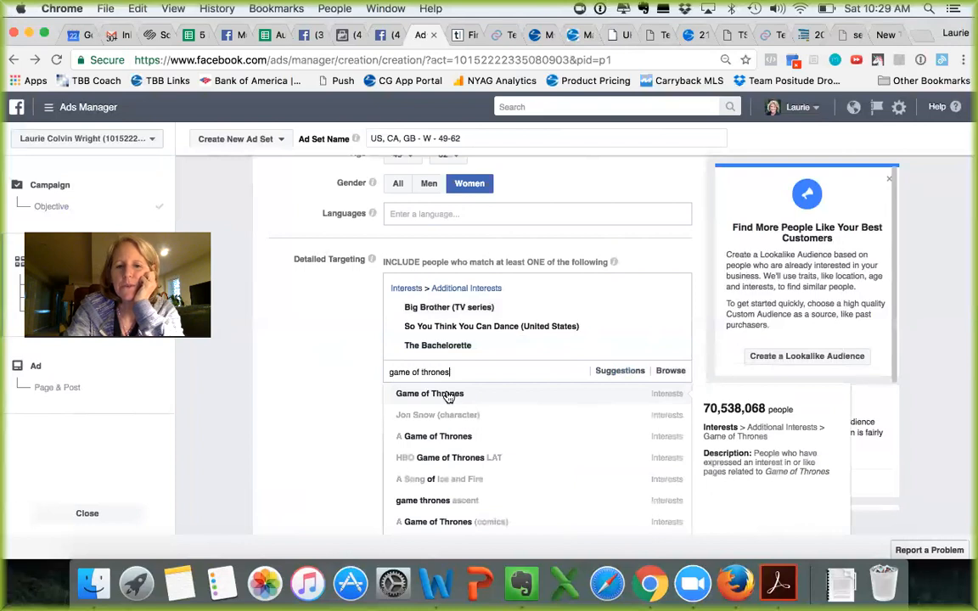
click(448, 395)
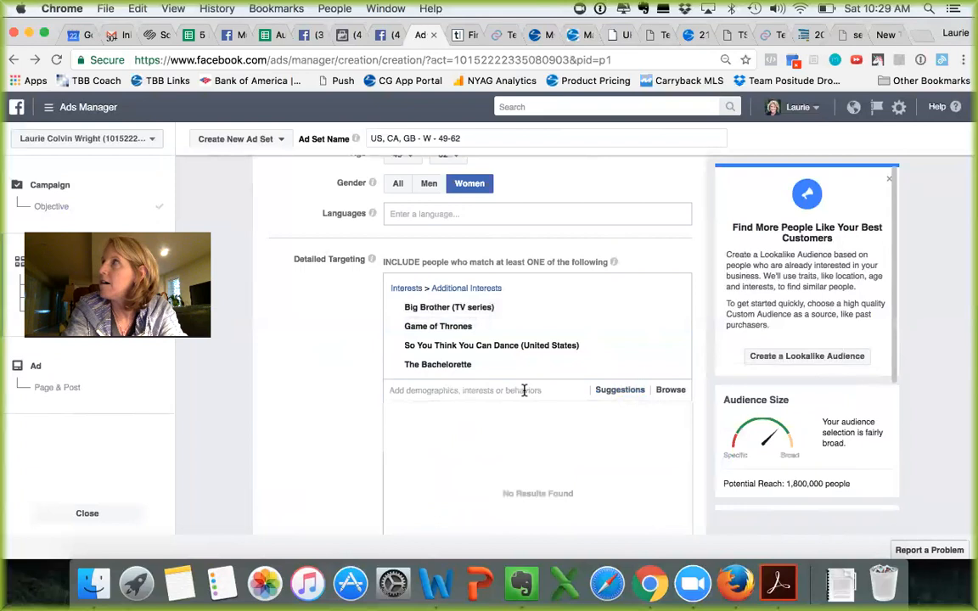
Search the included interests for "the walking dead" and add The Walking Dead (TV series).
text(the)
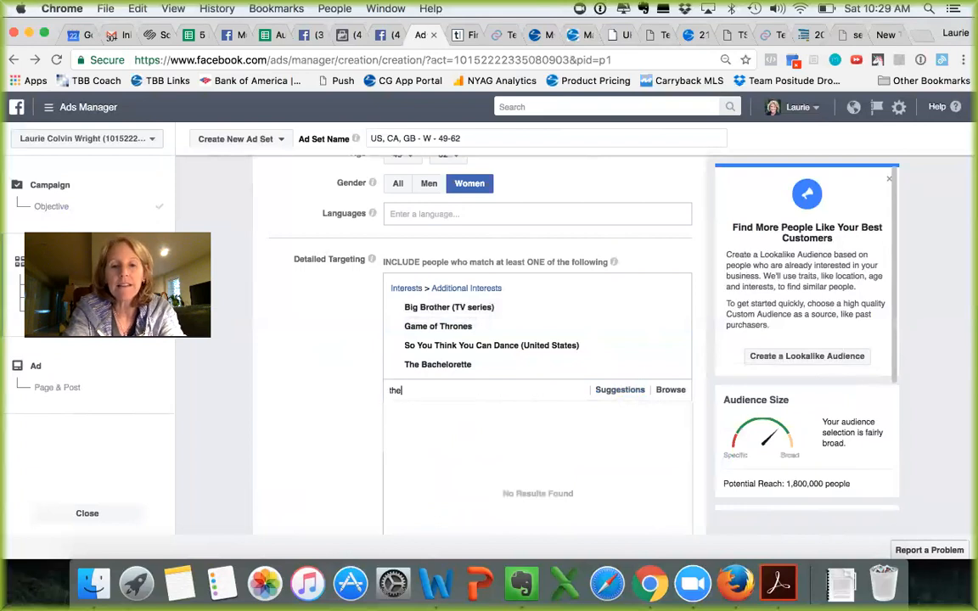
text( walking dead)
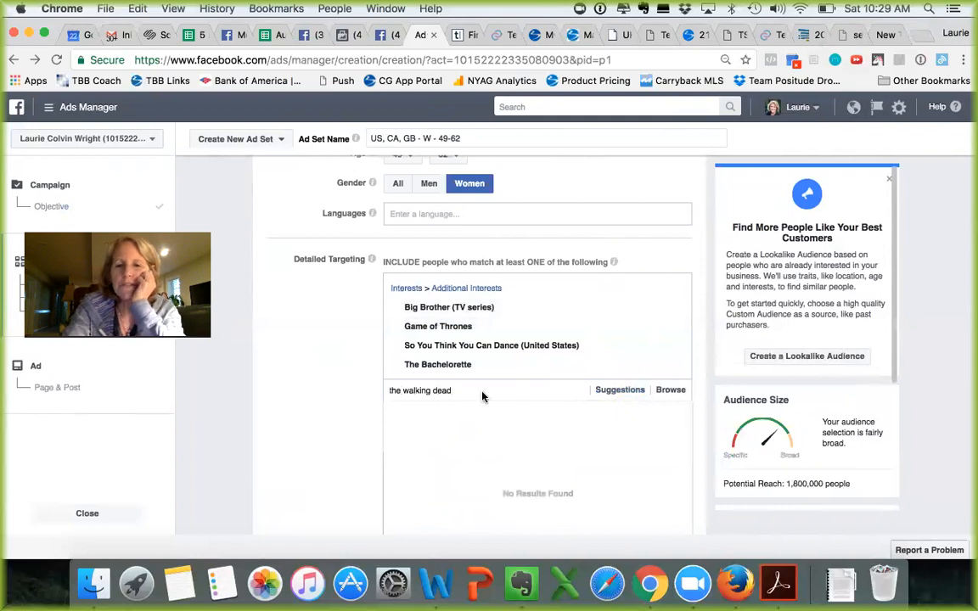
mouse_move(478, 431)
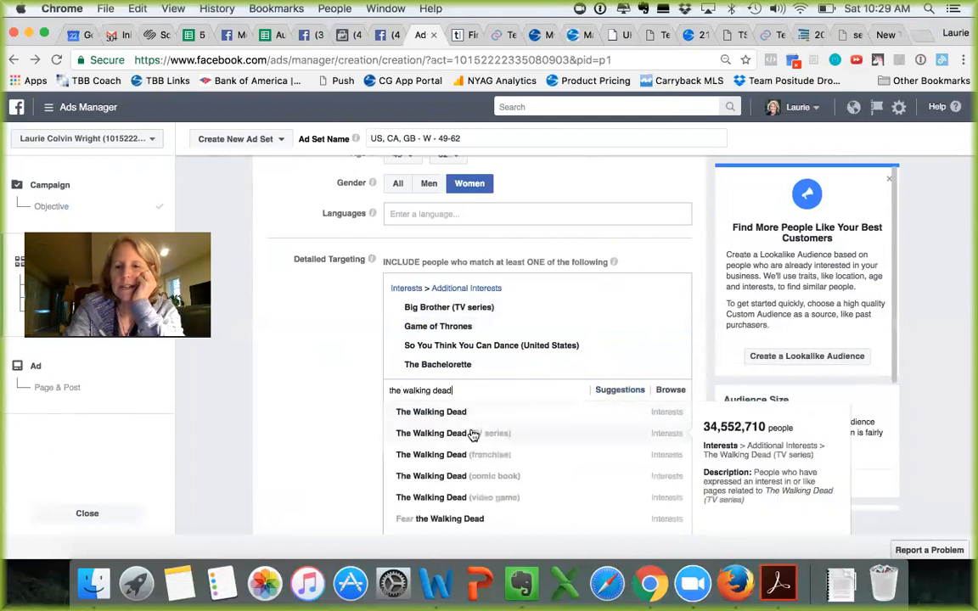
click(472, 433)
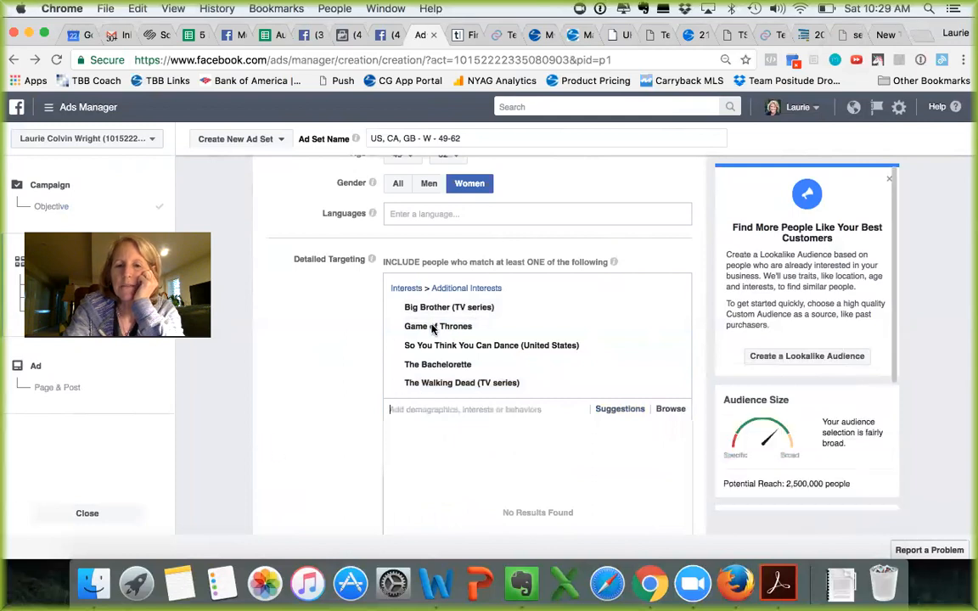
mouse_move(485, 316)
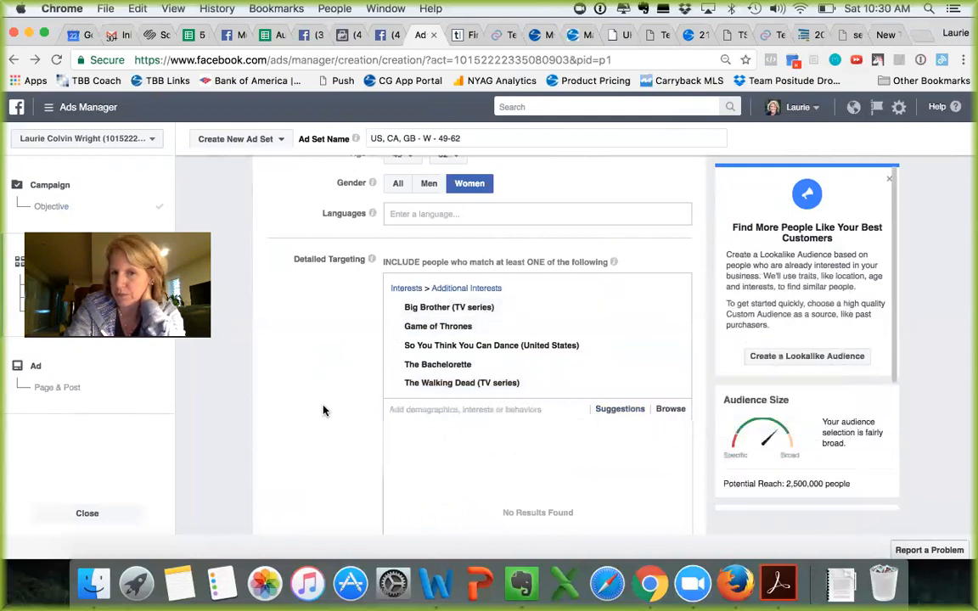
scroll(321, 399, down, 2)
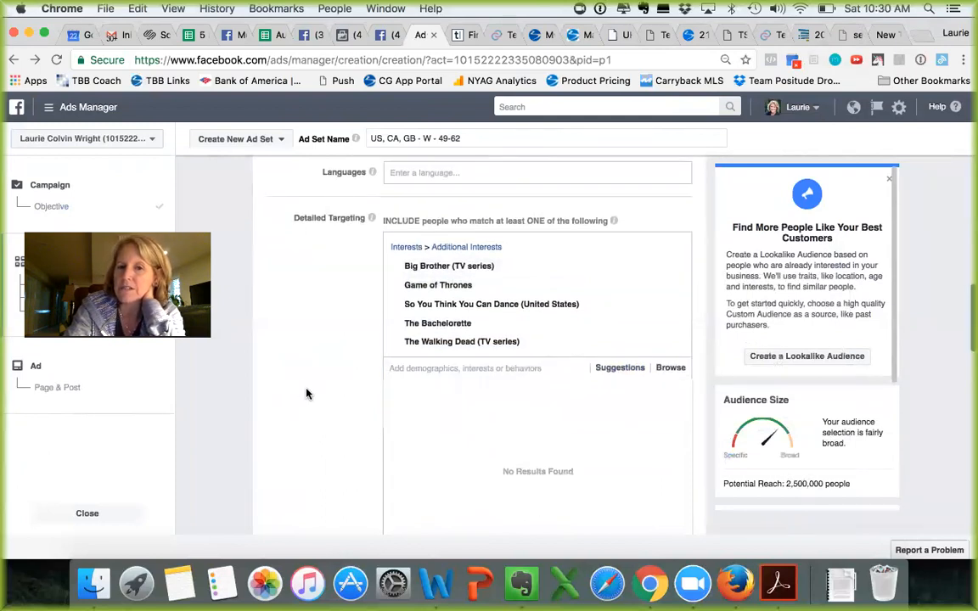
click(316, 339)
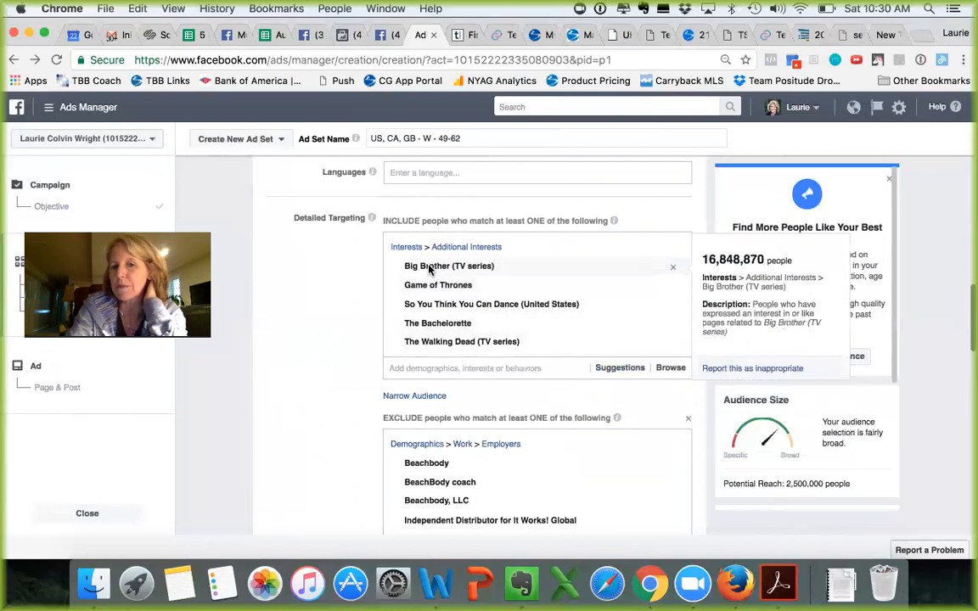
Narrow the audience with a must-also-match condition and add the interest Weight Watchers to it.
click(416, 398)
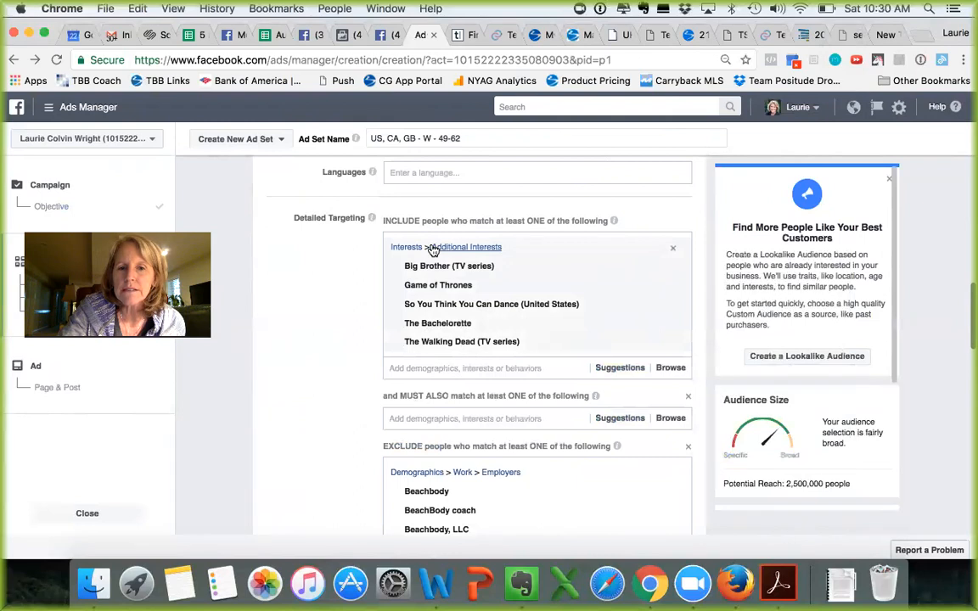
mouse_move(432, 268)
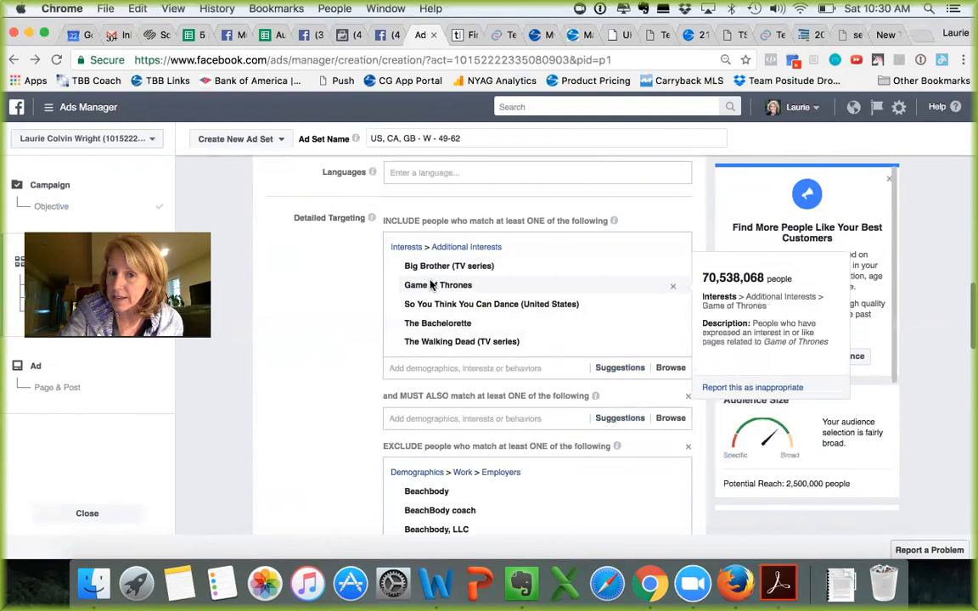
mouse_move(428, 311)
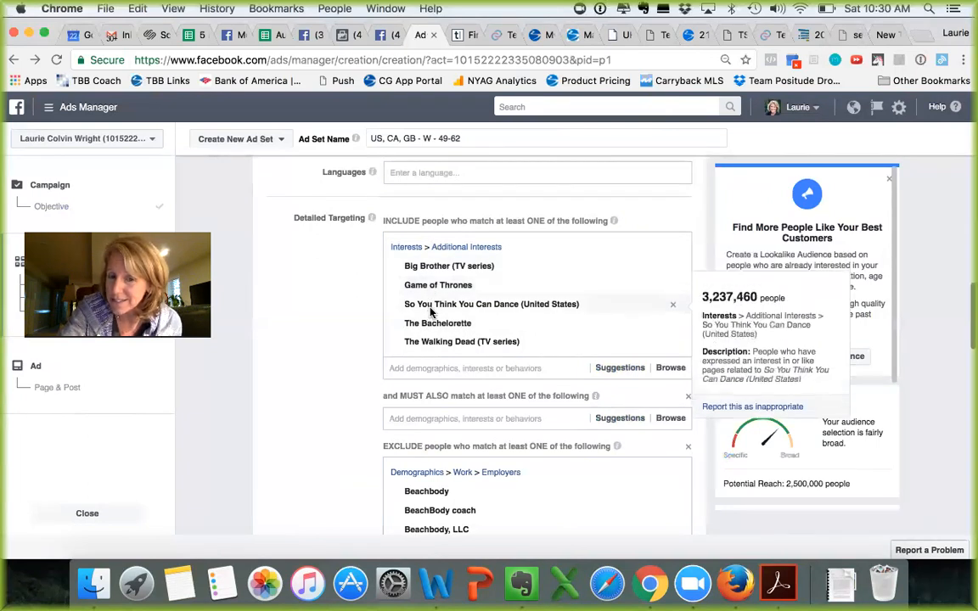
mouse_move(430, 345)
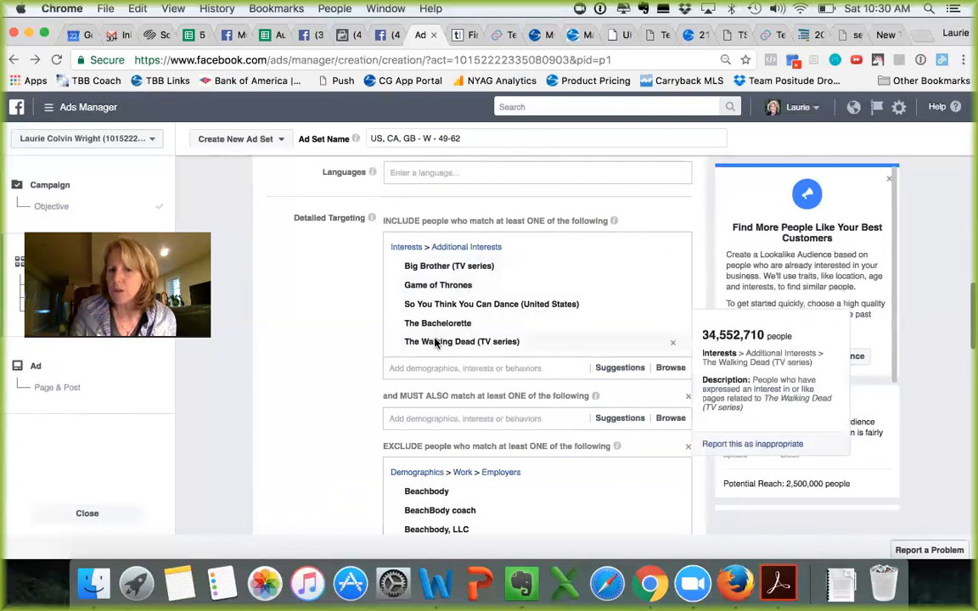
click(436, 419)
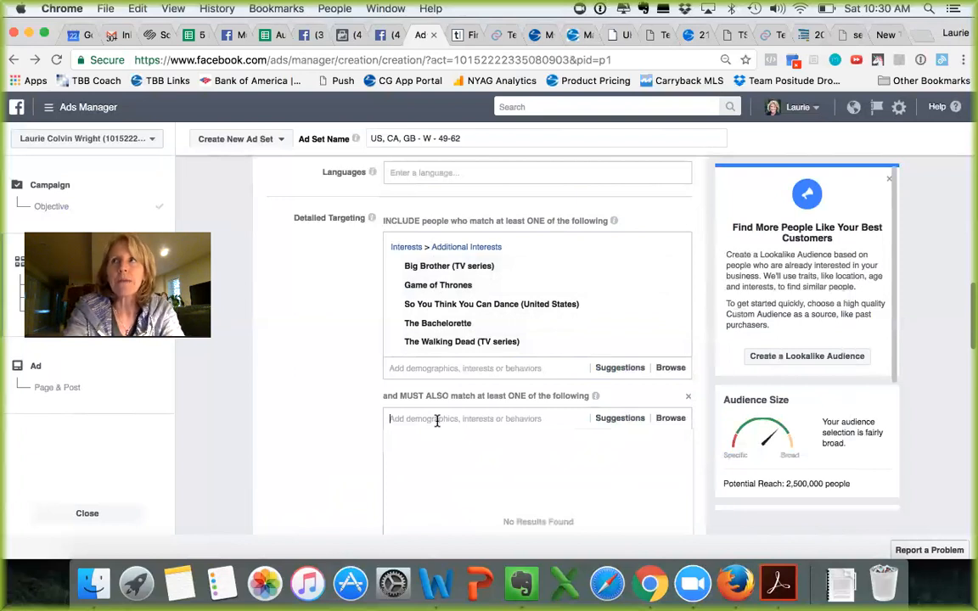
text(we)
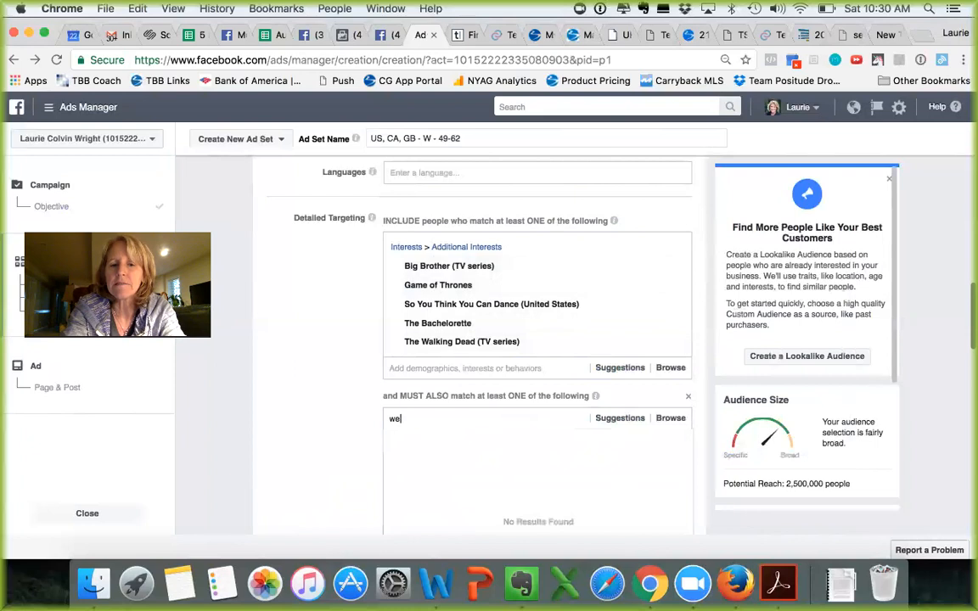
text(ight wat)
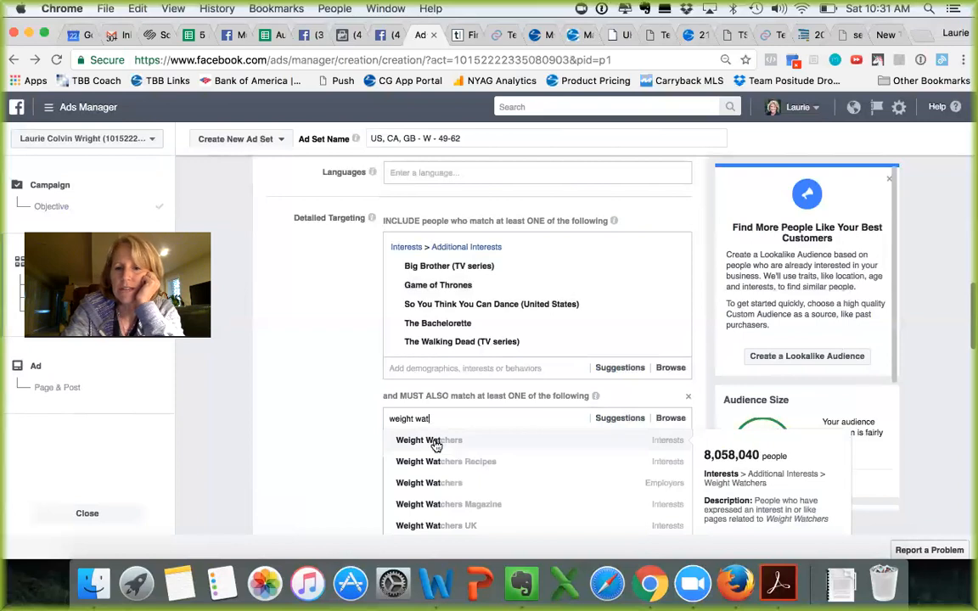
click(436, 443)
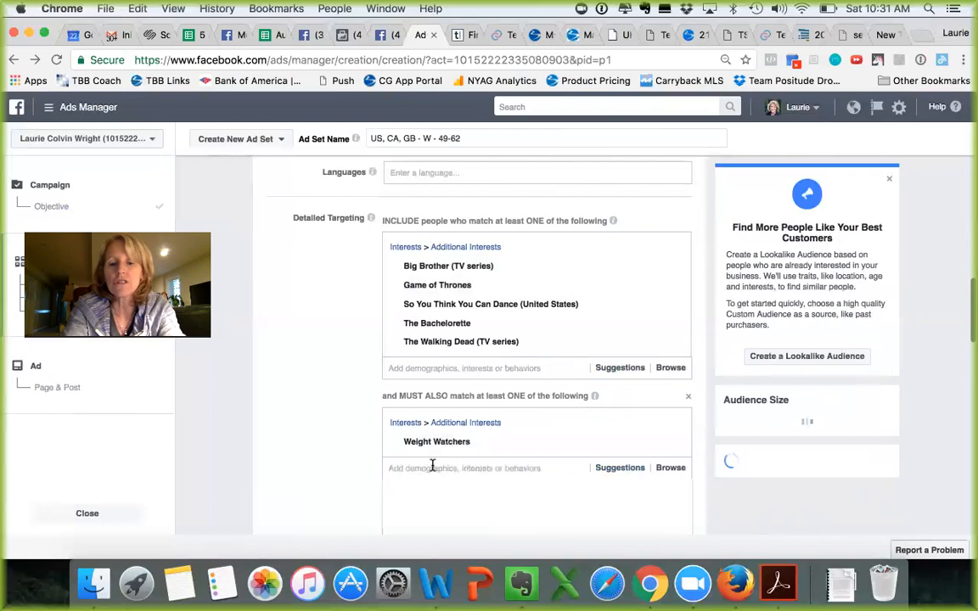
Add the interest Weight Watchers Recipes to the must-also-match condition.
text(weig)
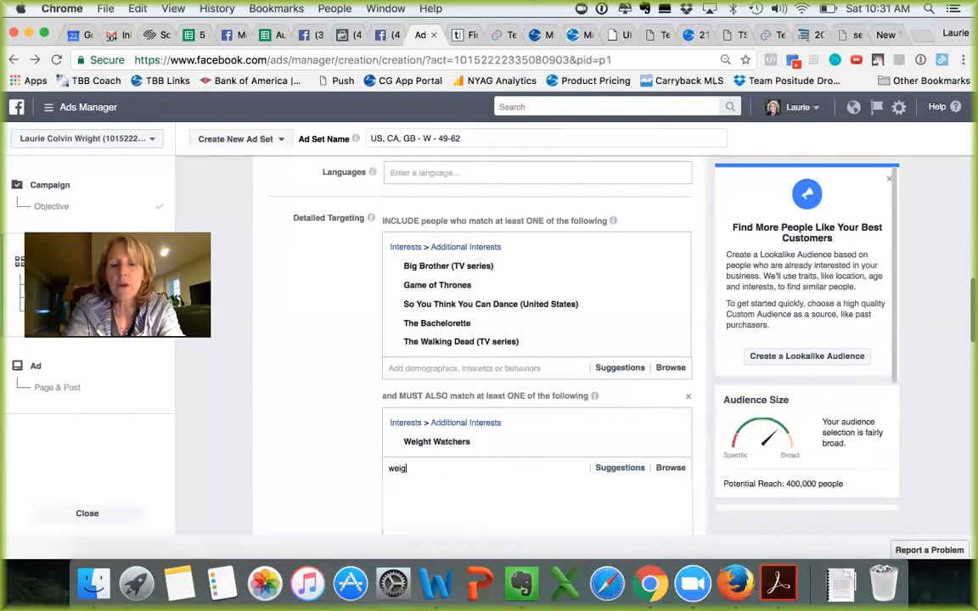
text(ht wa)
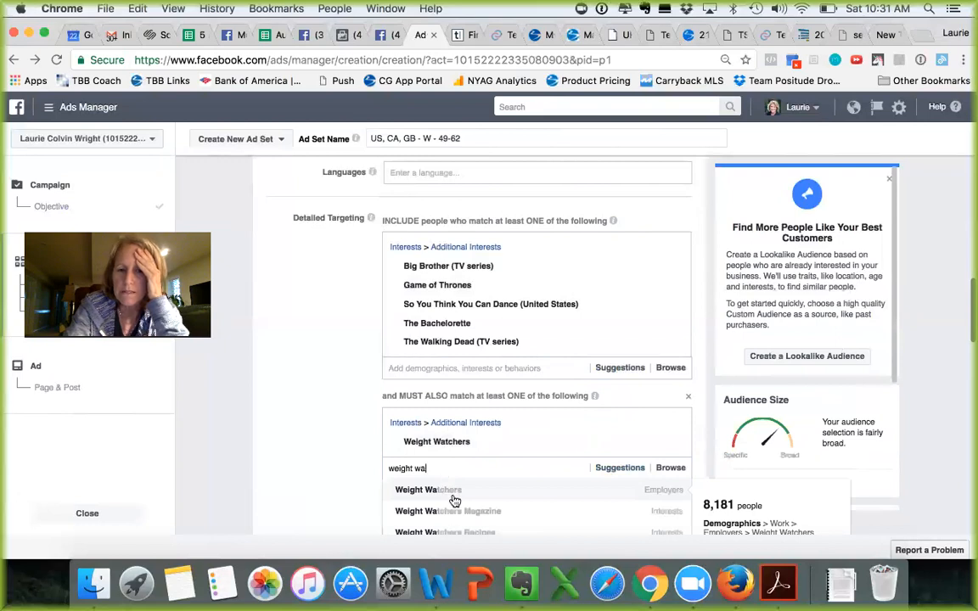
scroll(453, 492, down, 1)
scroll(455, 490, down, 2)
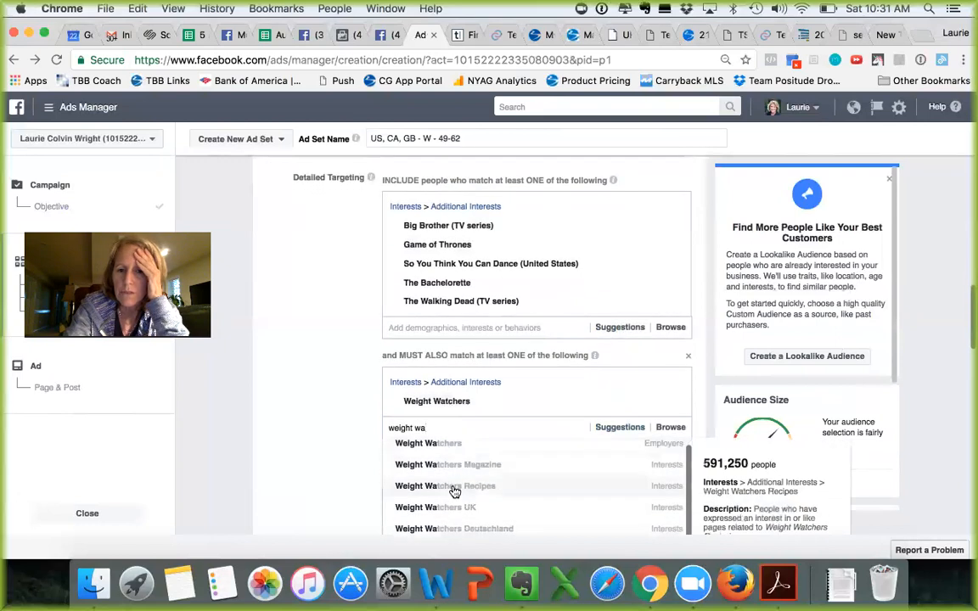
click(455, 490)
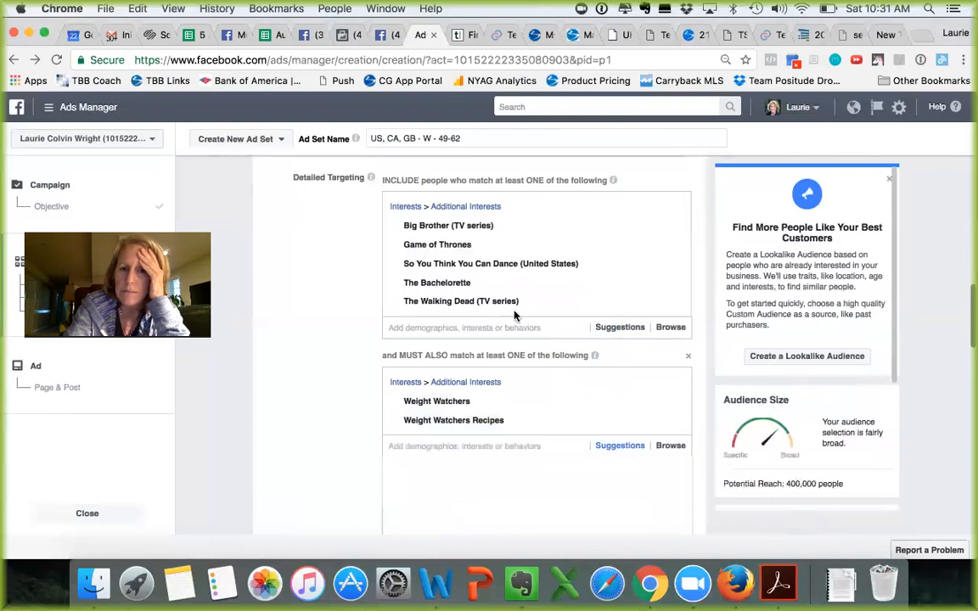
mouse_move(450, 225)
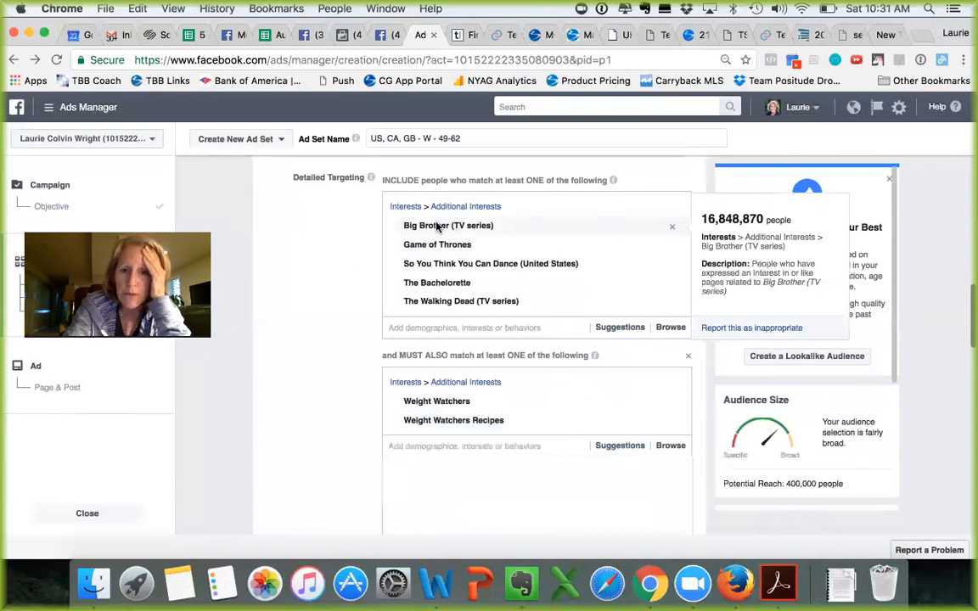
mouse_move(433, 404)
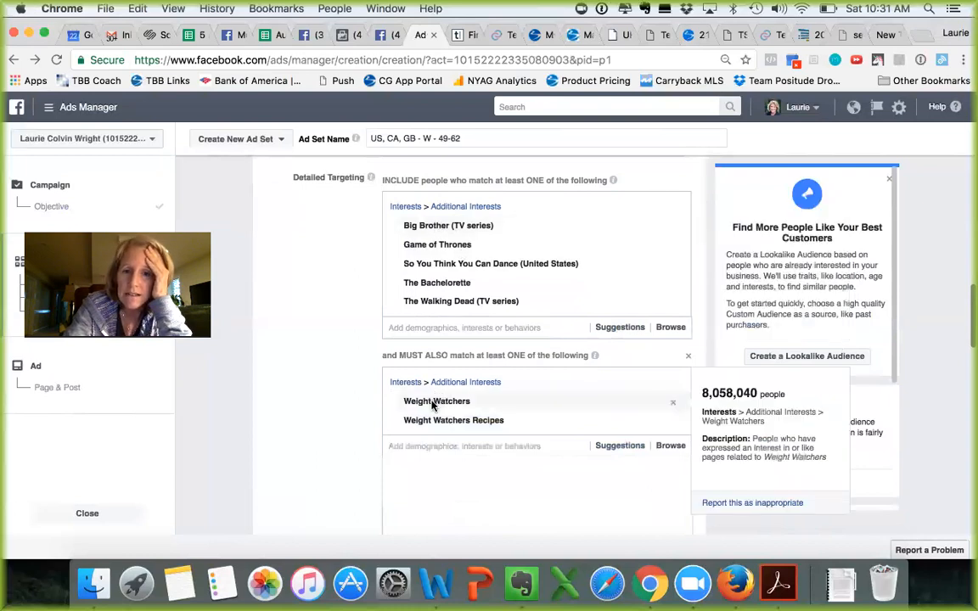
mouse_move(441, 425)
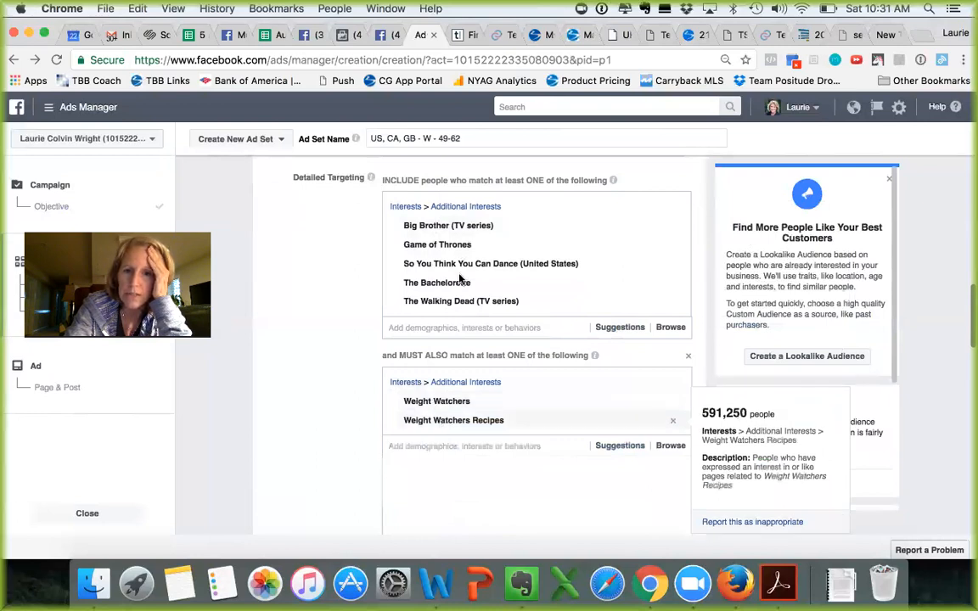
Search the must-also-match interests for "shape" and add Shape (magazine).
mouse_move(456, 249)
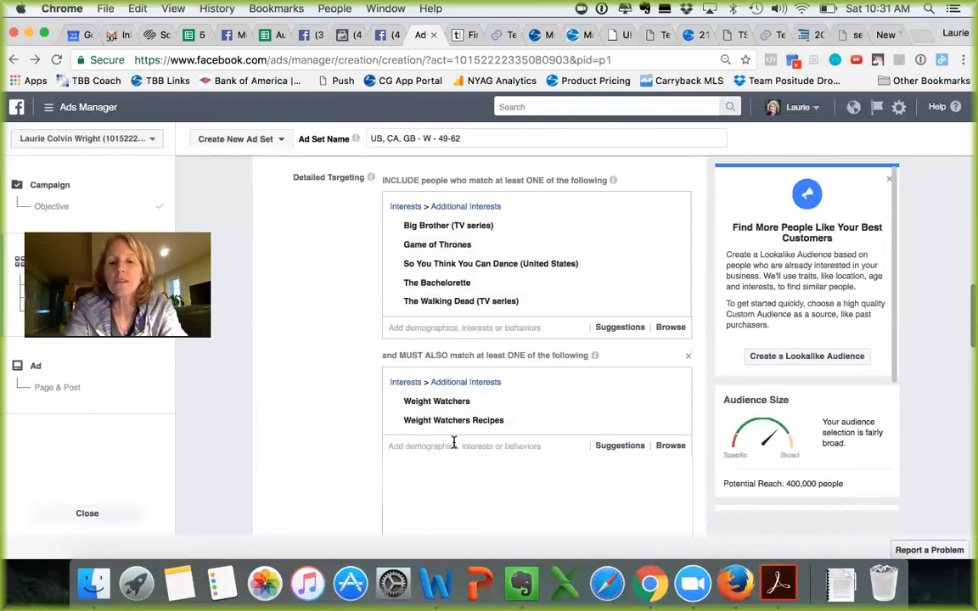
text(shape)
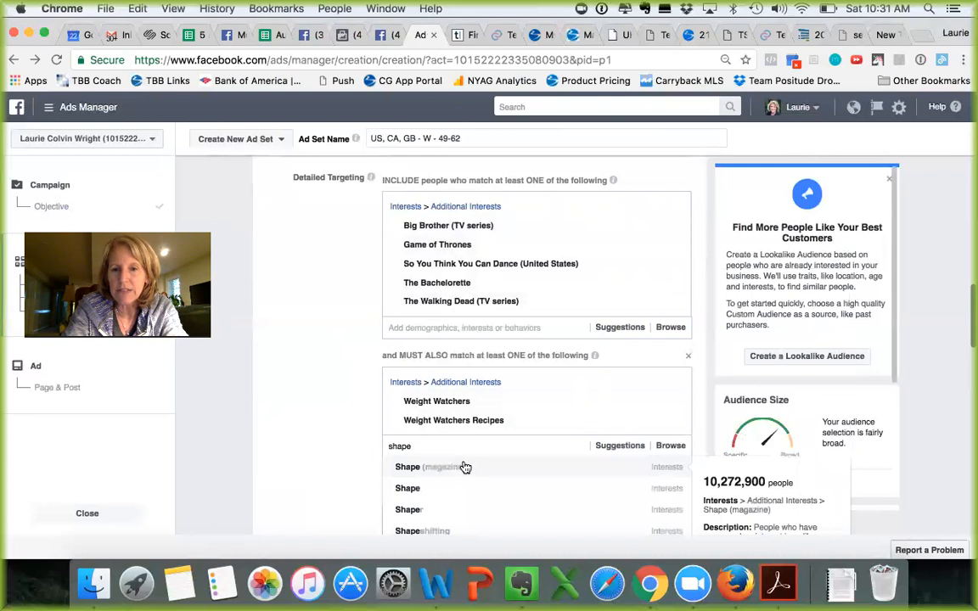
click(539, 469)
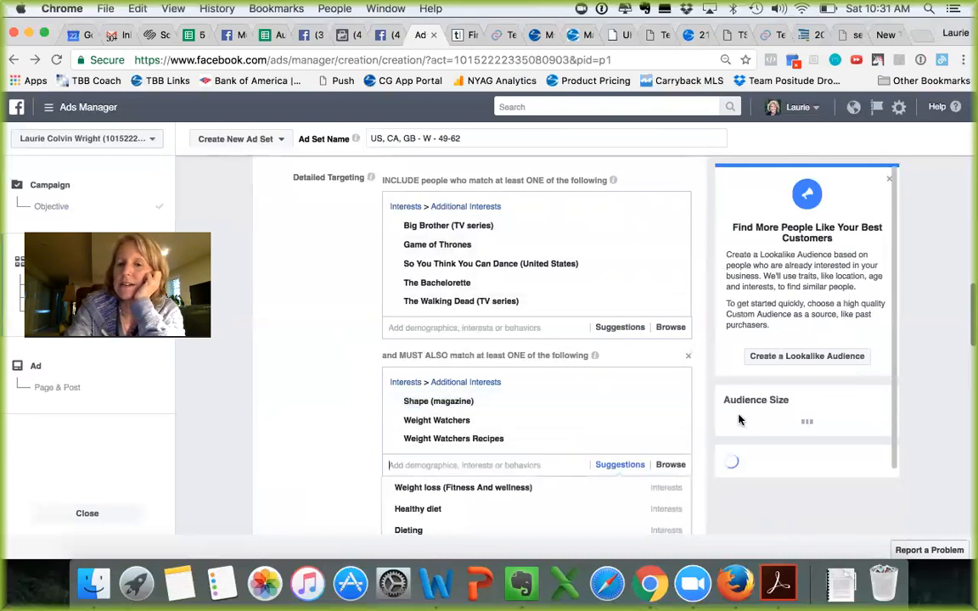
mouse_move(664, 400)
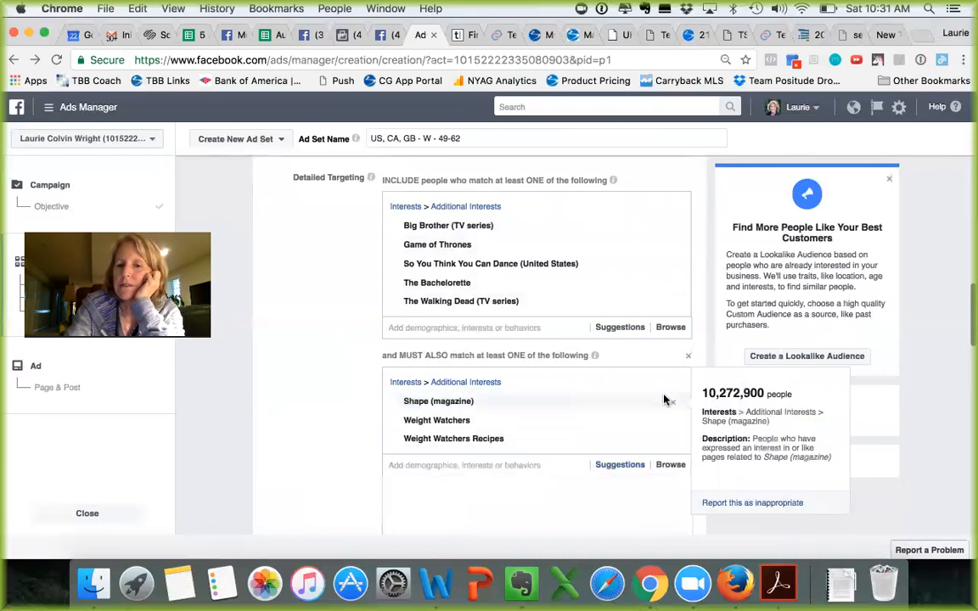
Search the must-also-match interests for "sugar" and add PopSugar Fitness.
scroll(665, 399, down, 1)
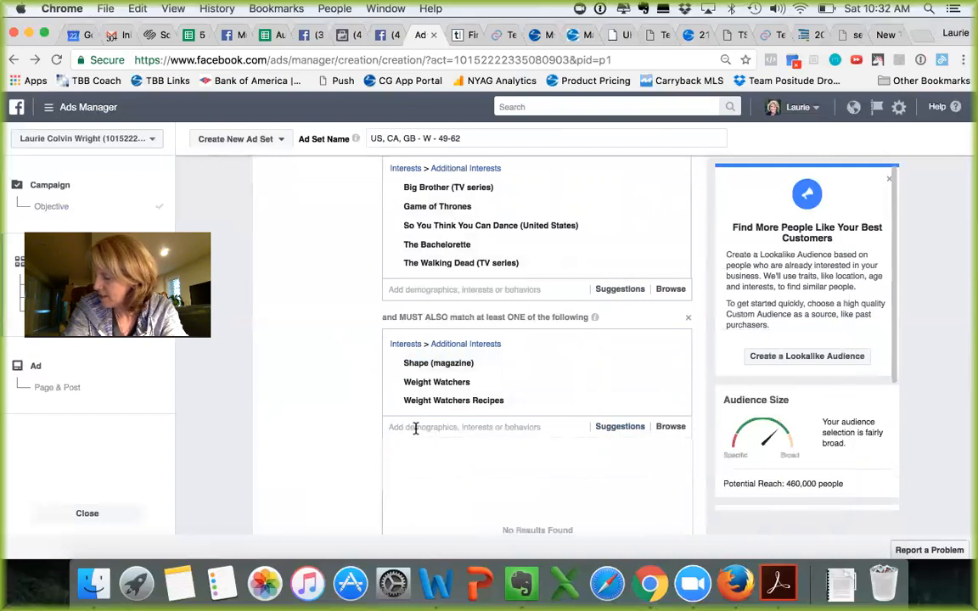
text(su)
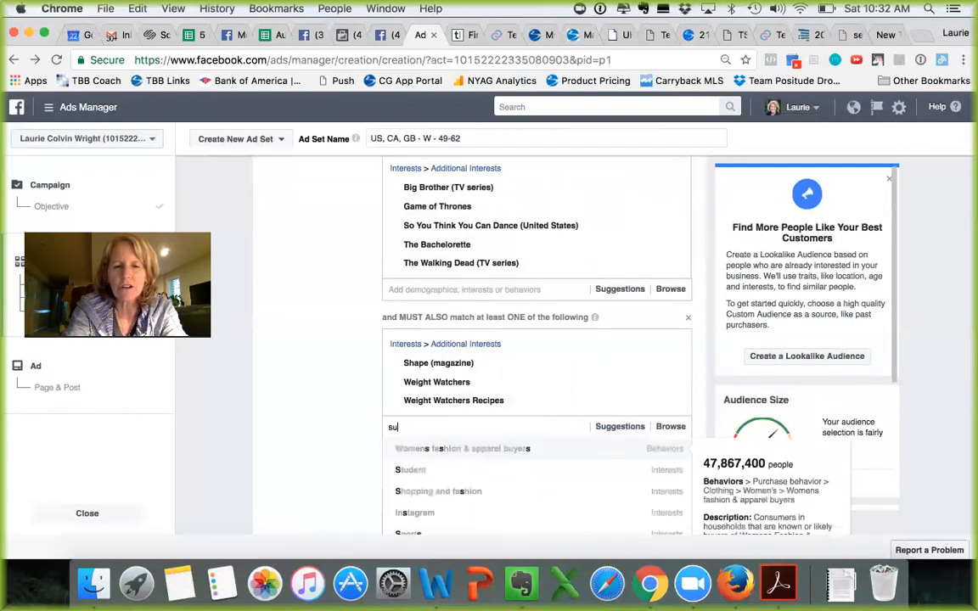
text(gar)
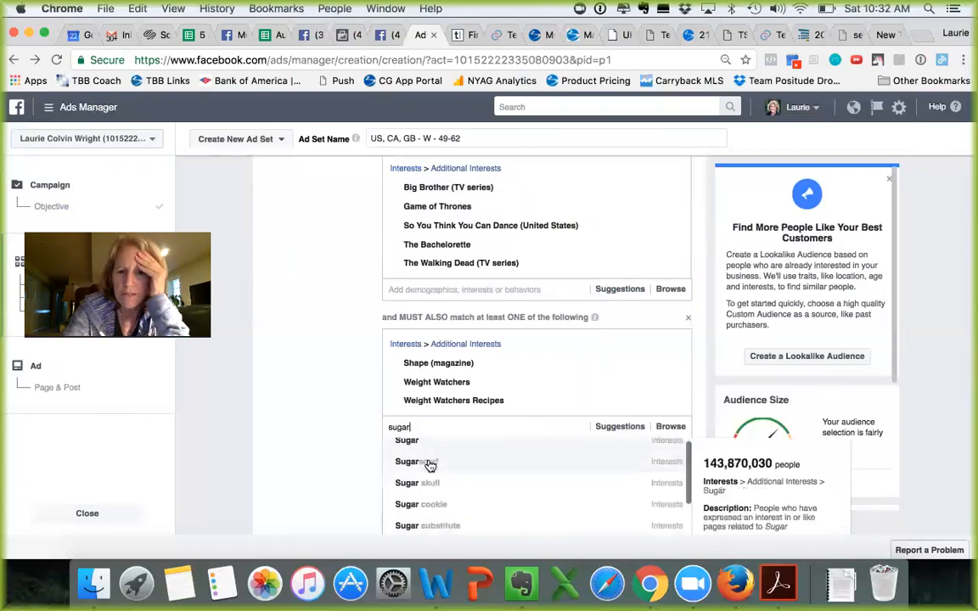
scroll(430, 466, down, 3)
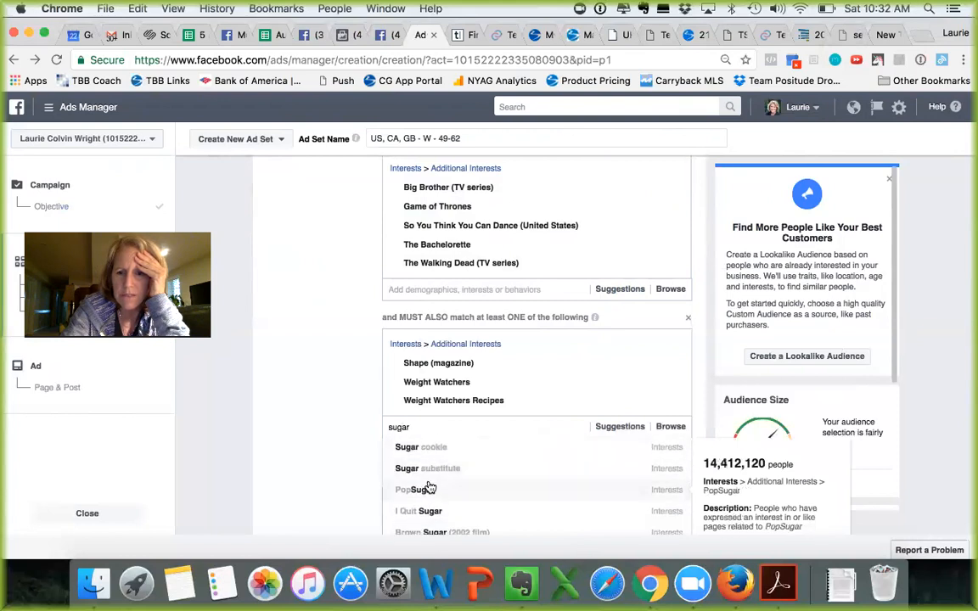
scroll(430, 488, up, 5)
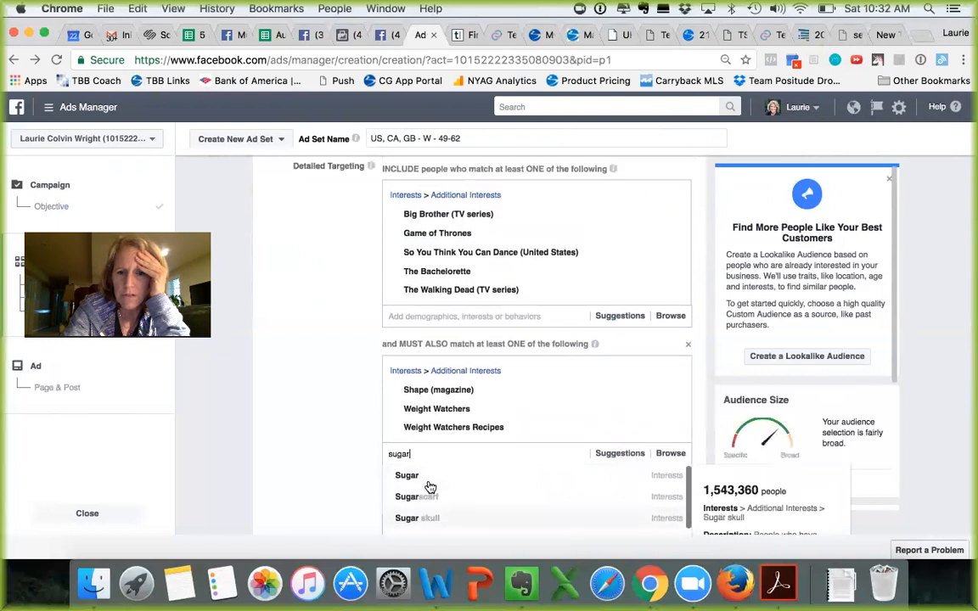
scroll(431, 485, down, 3)
scroll(430, 486, down, 3)
scroll(431, 486, down, 3)
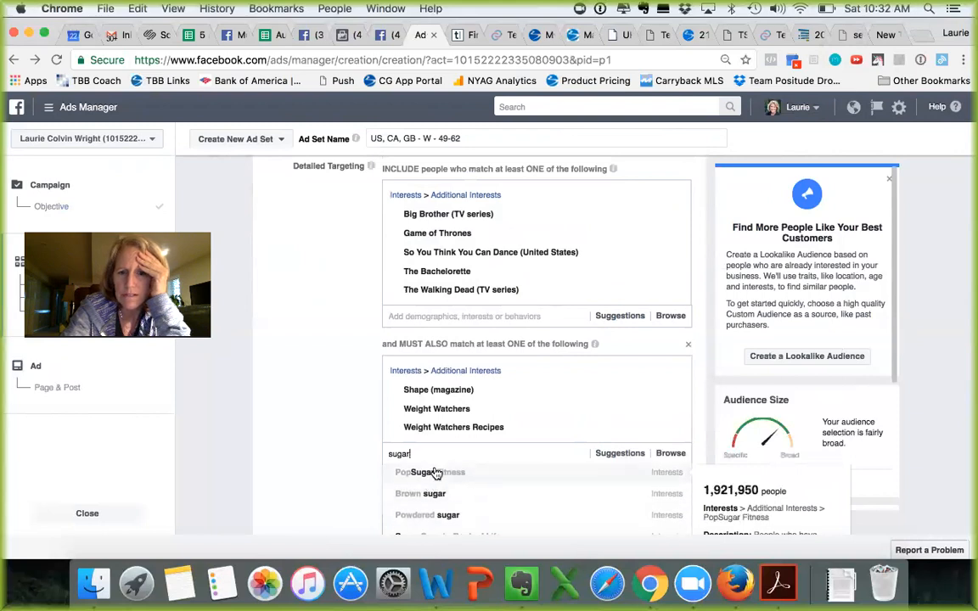
click(434, 472)
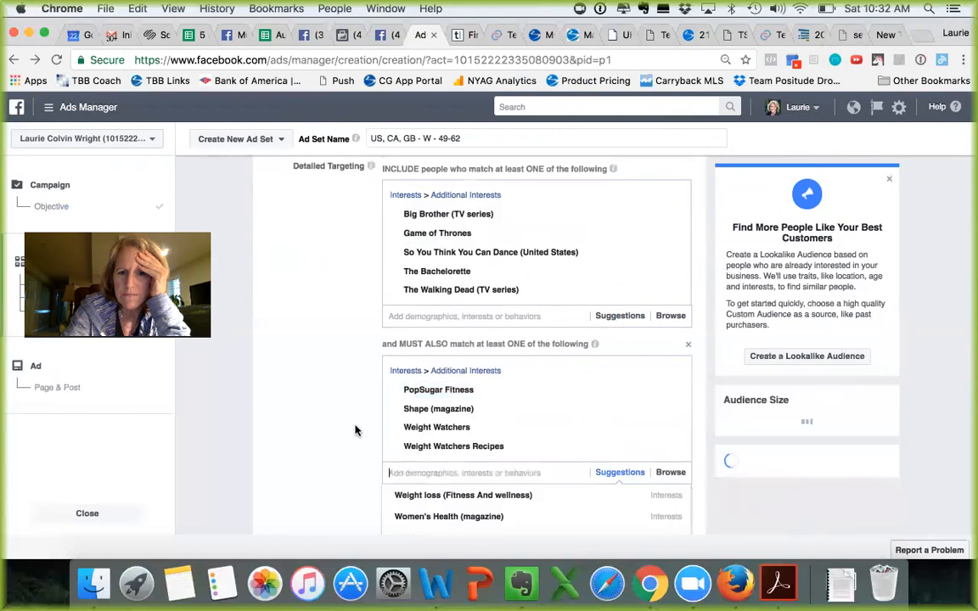
Search the must-also-match interests for "fitness" and add MyFitnessPal.
scroll(515, 444, down, 1)
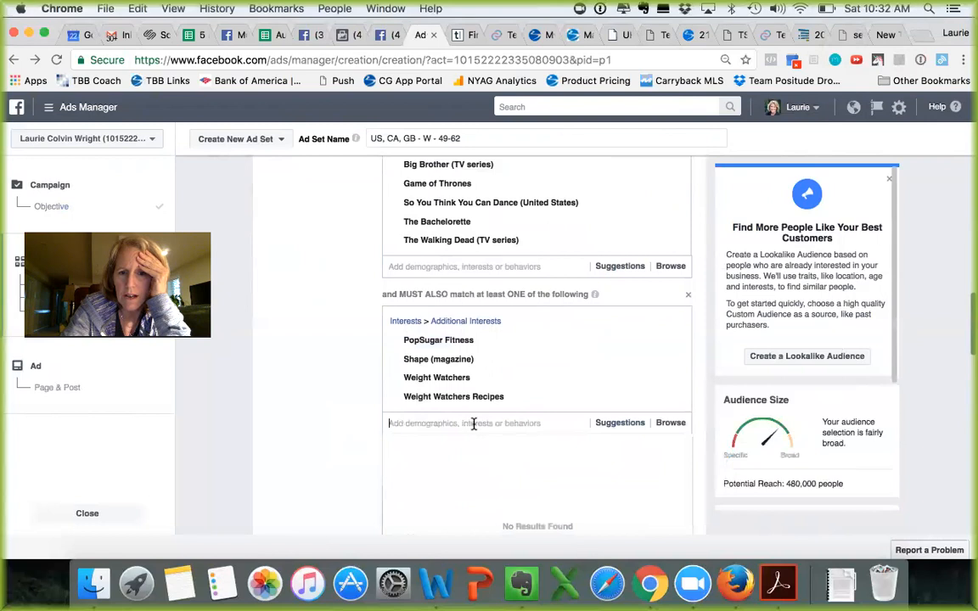
text(fitness)
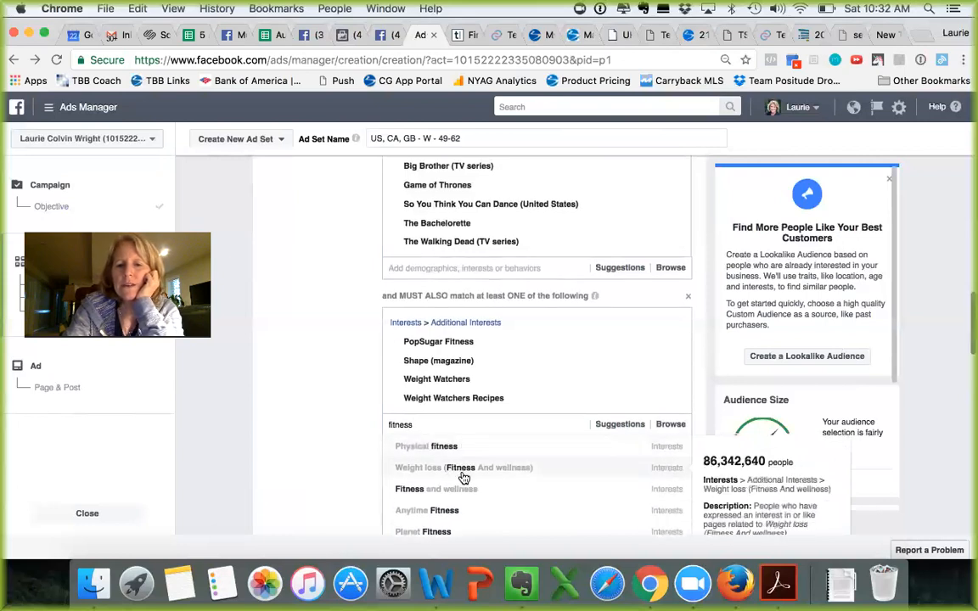
scroll(454, 515, down, 3)
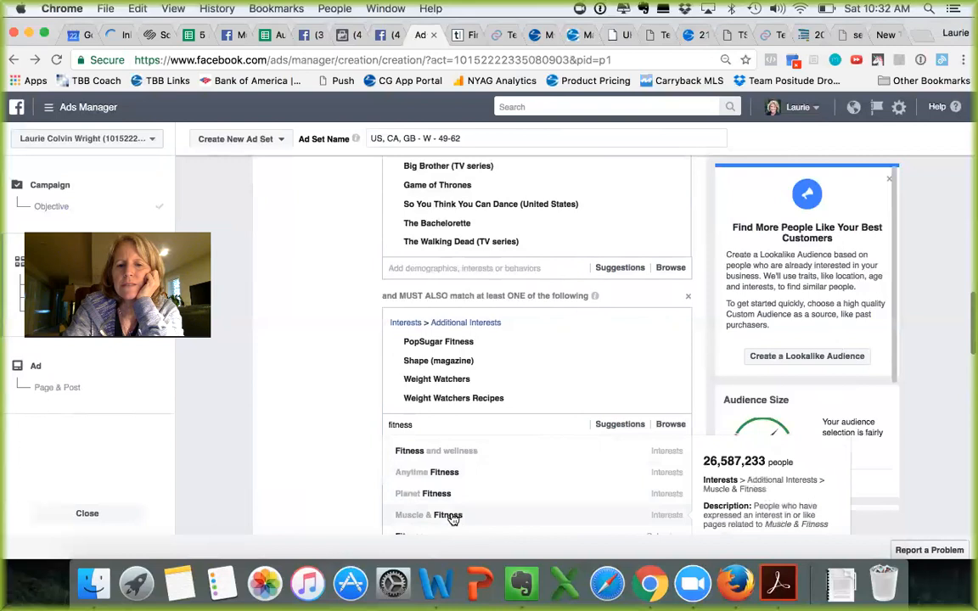
scroll(454, 520, down, 4)
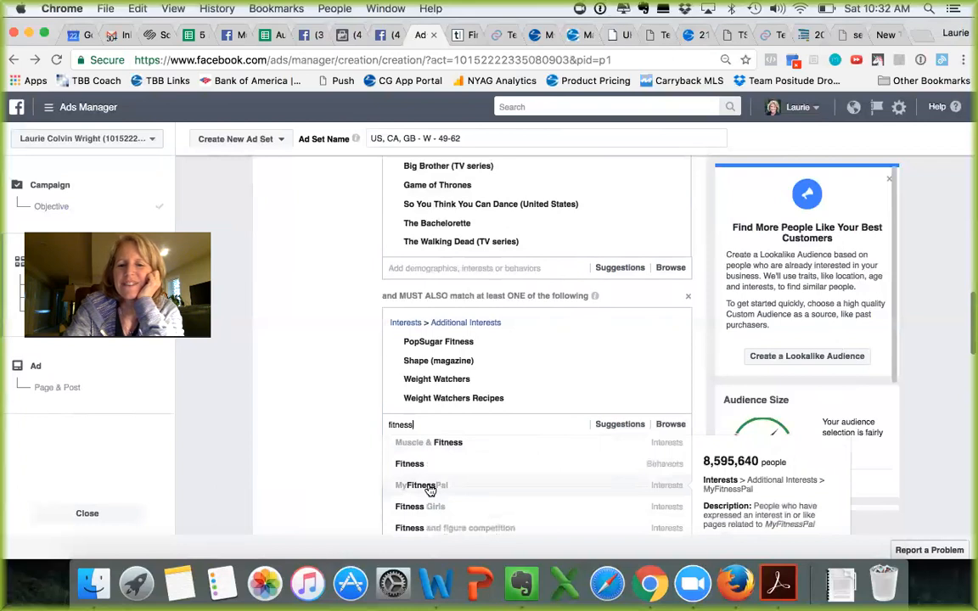
click(430, 487)
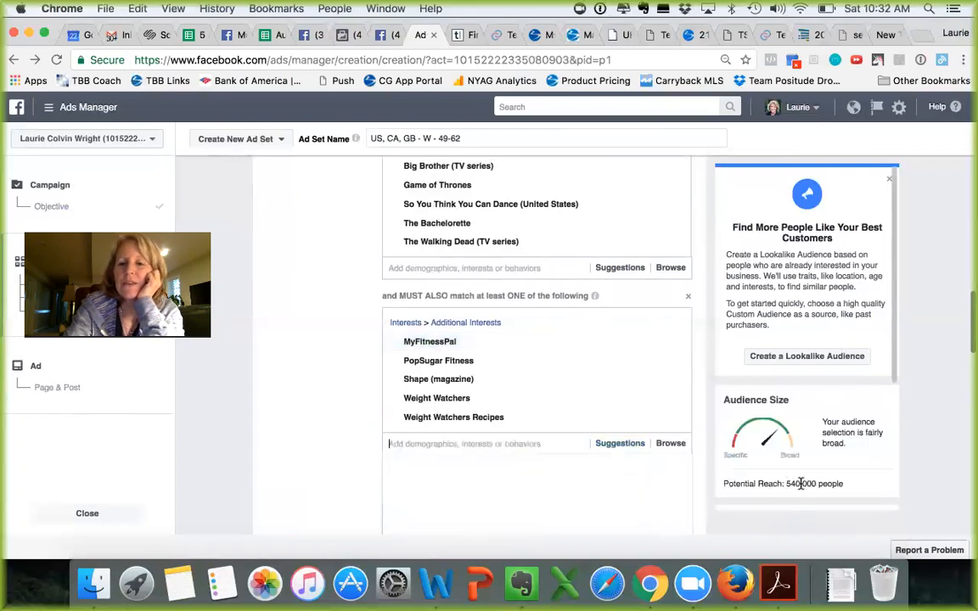
Search the must-also-match interests for "loseit".
click(483, 446)
text(loseit)
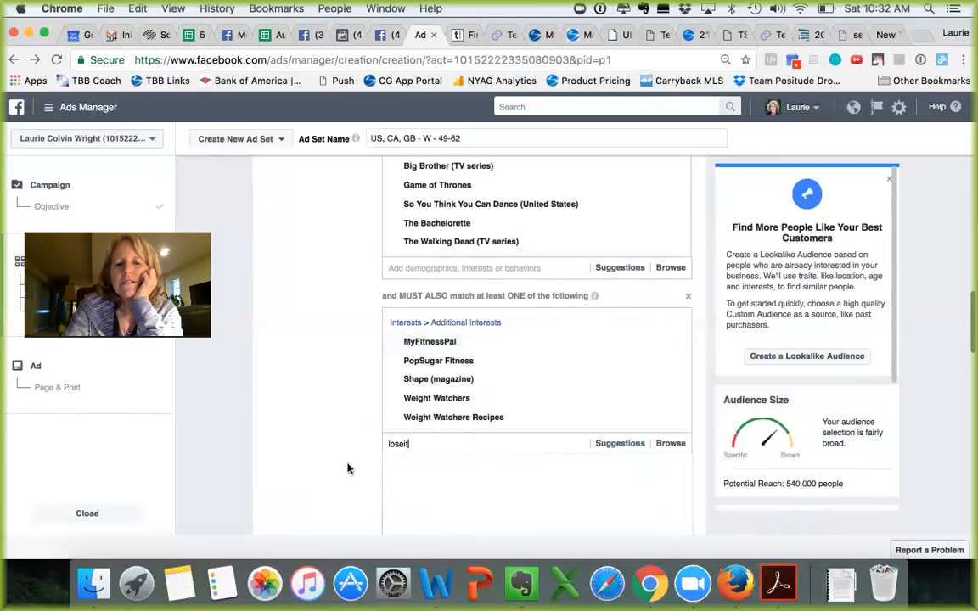
scroll(347, 467, down, 2)
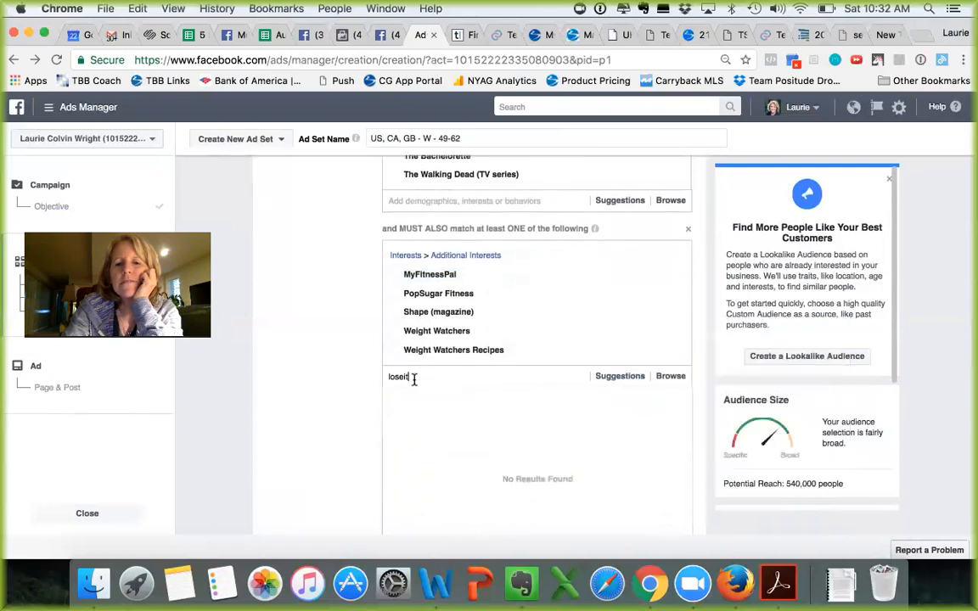
Replace the must-also-match search text with "fitness" and add the interest Anytime Fitness.
drag(412, 376, 383, 376)
key(BackSpace)
text(fitness)
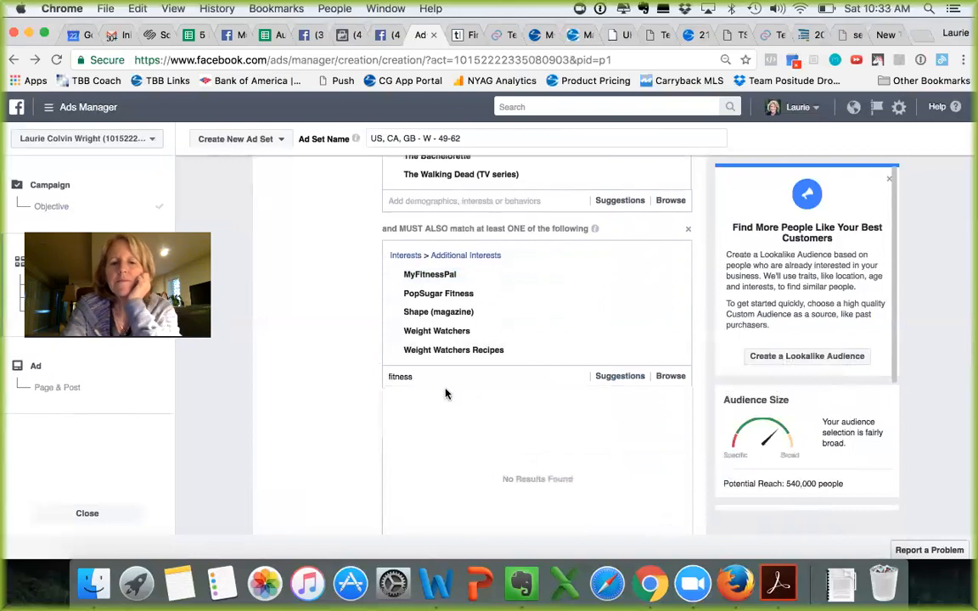
scroll(454, 404, down, 3)
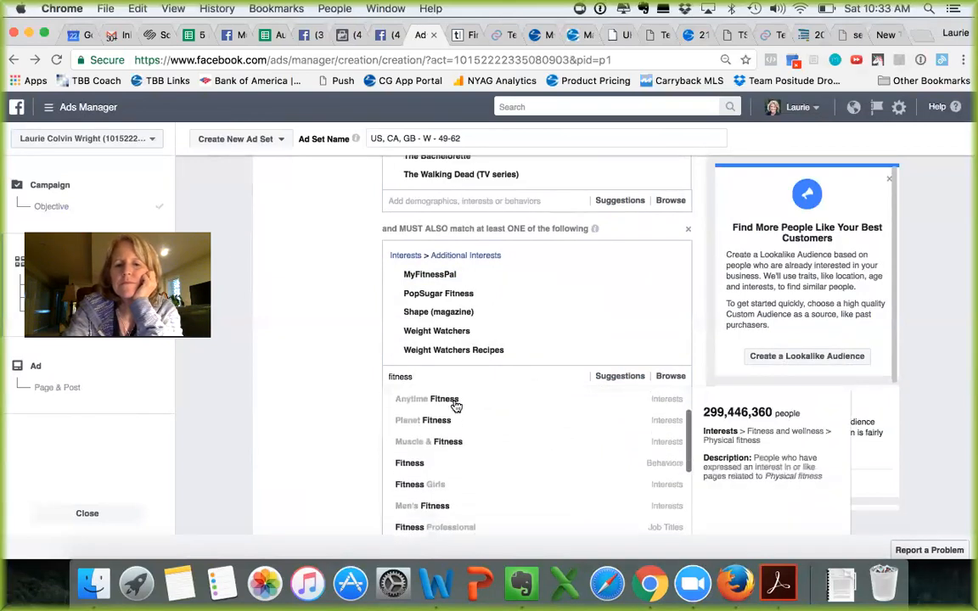
scroll(456, 406, down, 5)
scroll(456, 407, up, 2)
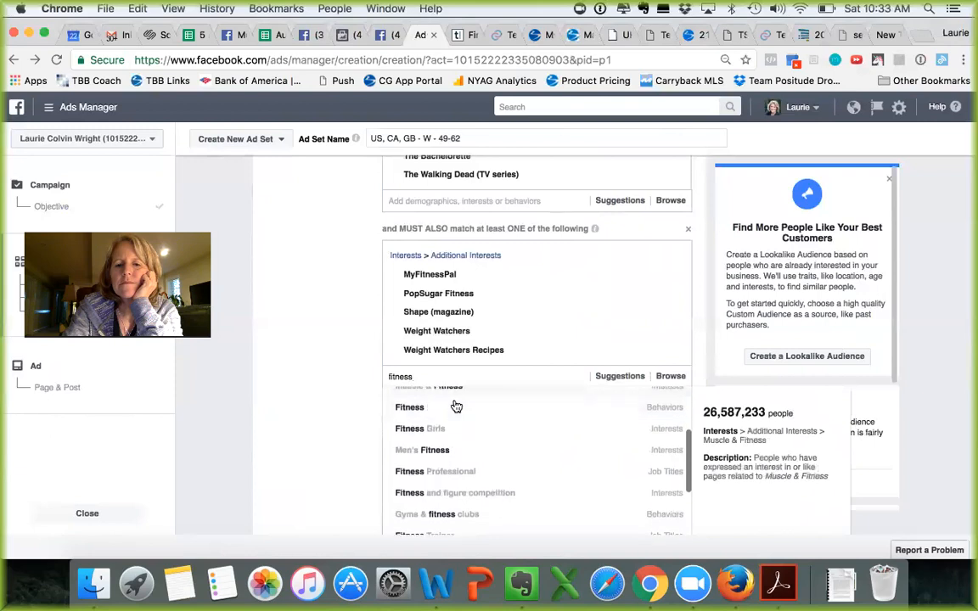
scroll(456, 407, down, 4)
scroll(458, 507, down, 6)
scroll(458, 507, down, 4)
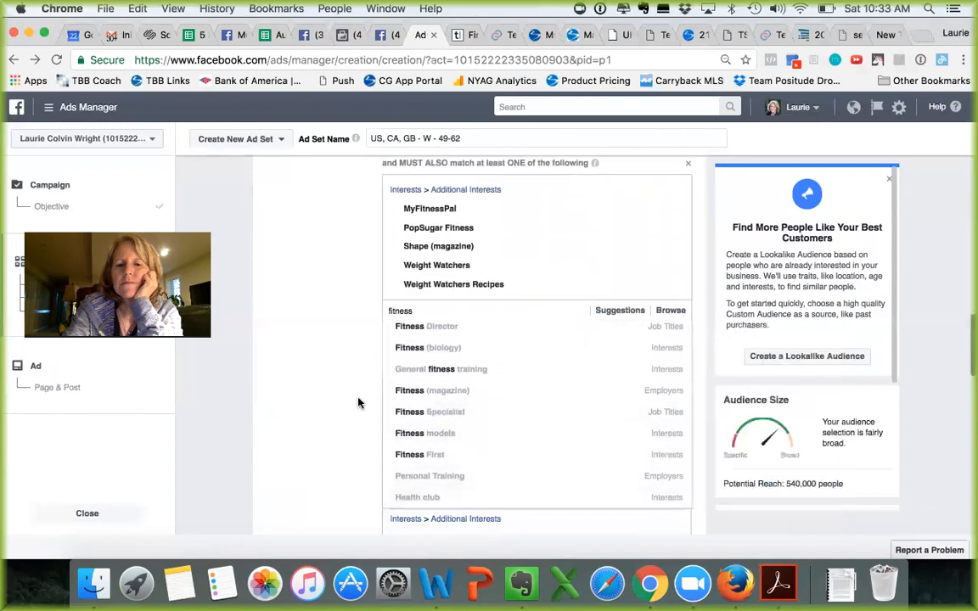
scroll(358, 403, up, 3)
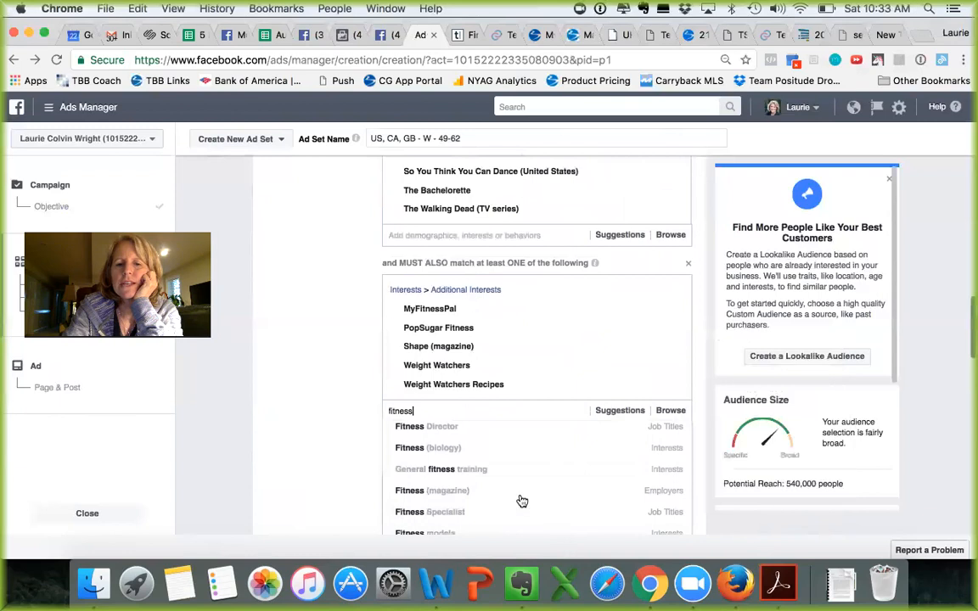
scroll(517, 459, down, 5)
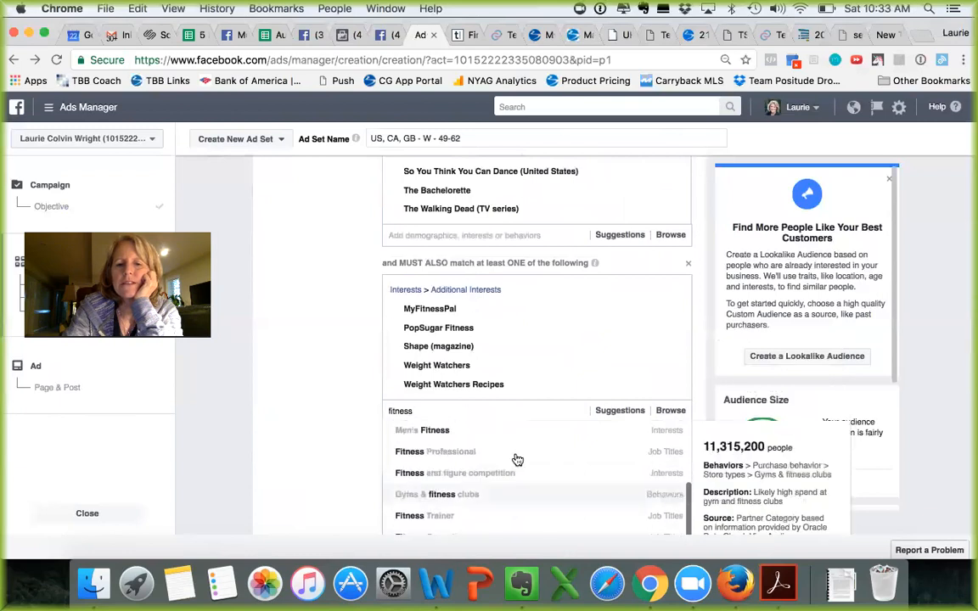
scroll(516, 459, up, 4)
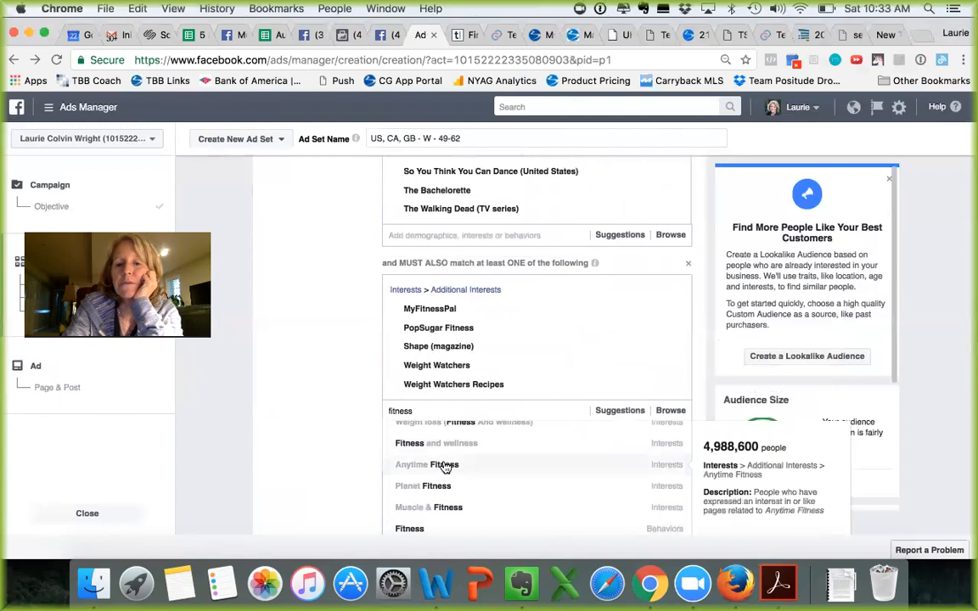
click(446, 466)
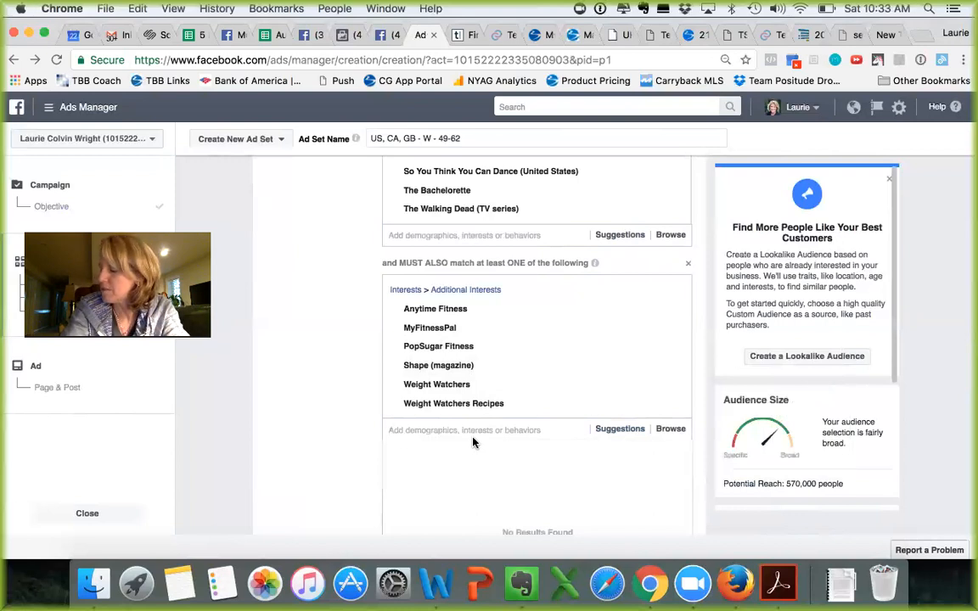
Search the must-also-match interests for "self" and add Self-help.
text(self)
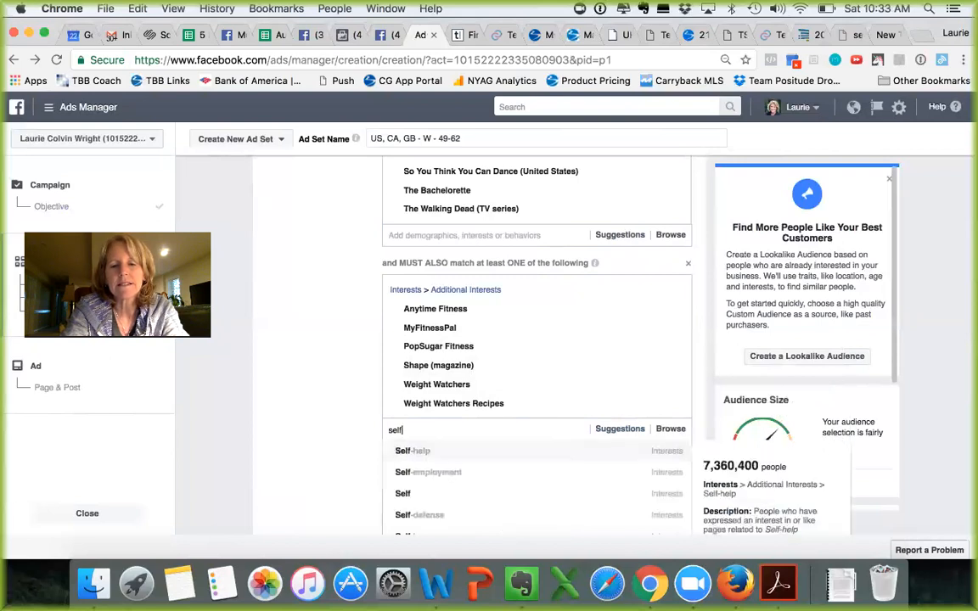
scroll(497, 461, down, 1)
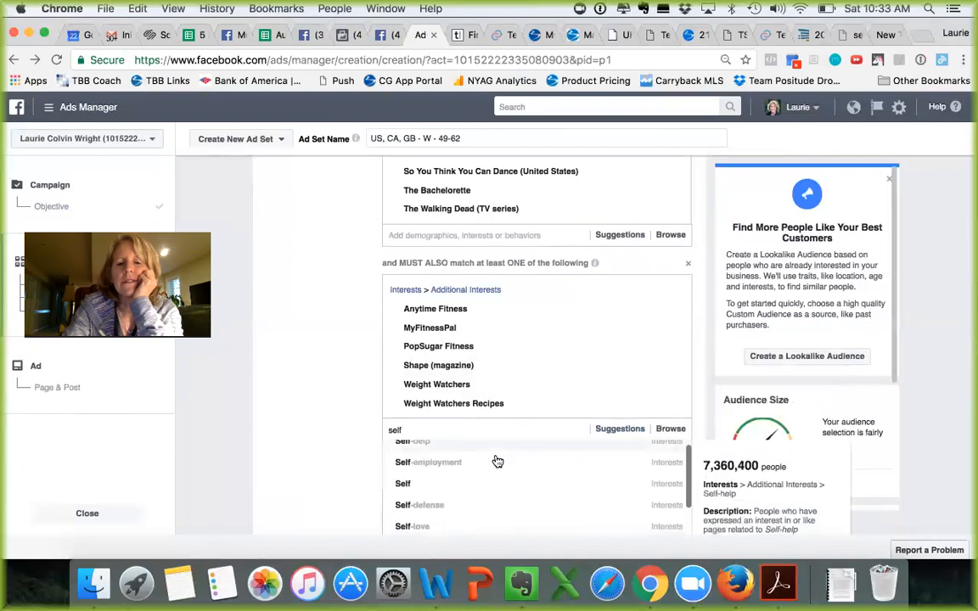
scroll(498, 461, up, 2)
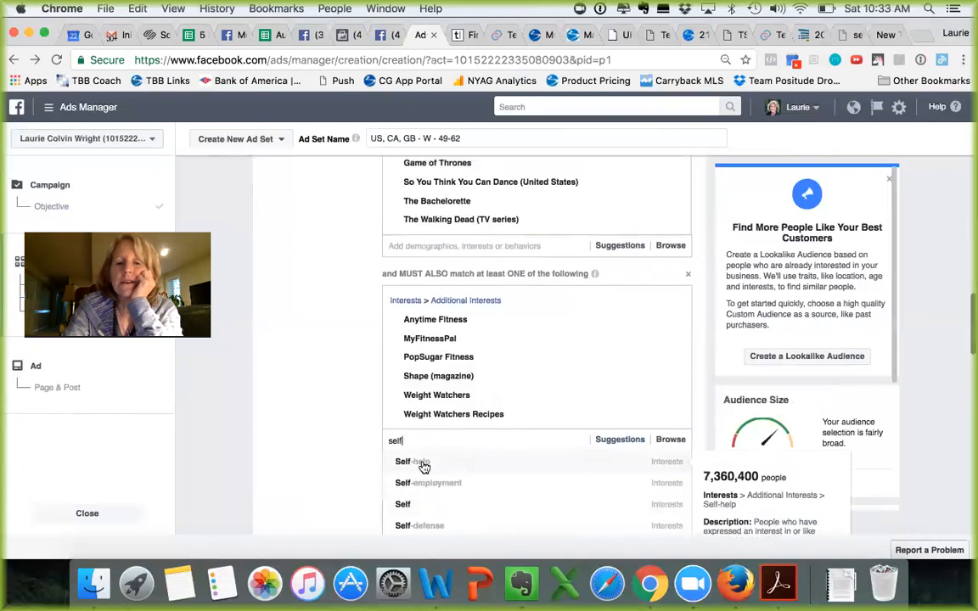
click(497, 465)
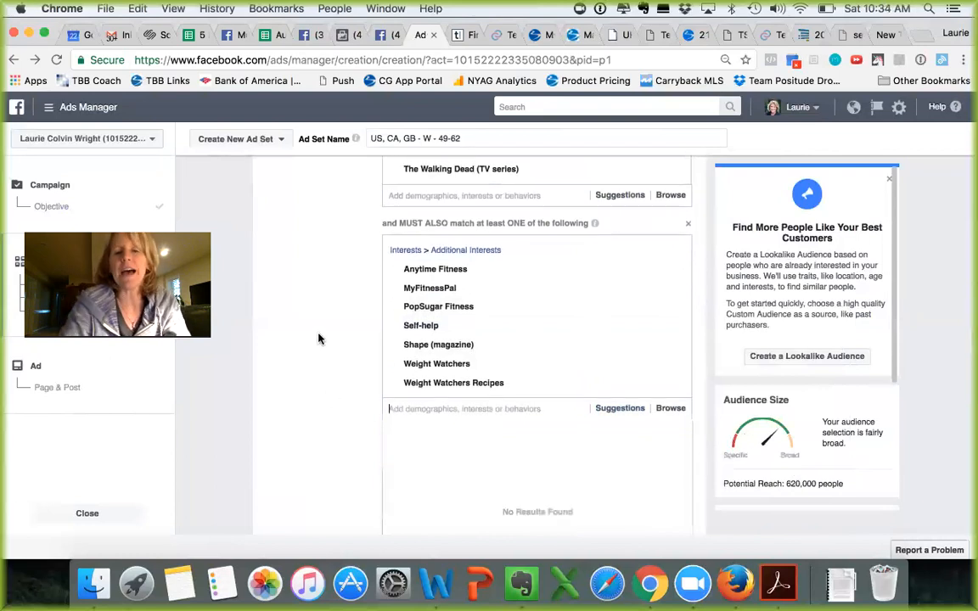
Review the ad set's detailed targeting, exclusions, age, gender, locations and ad set name.
scroll(318, 339, up, 5)
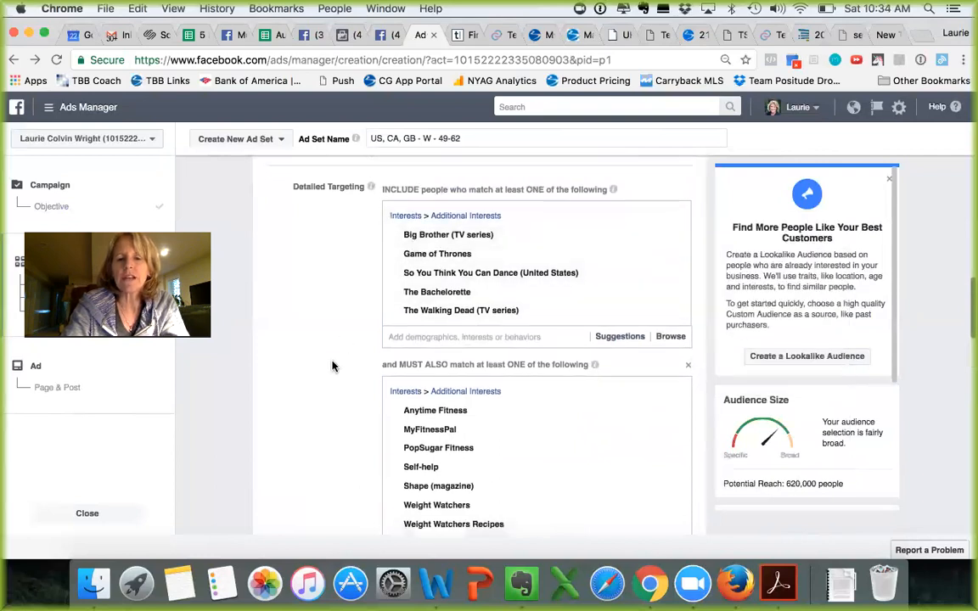
scroll(332, 366, down, 2)
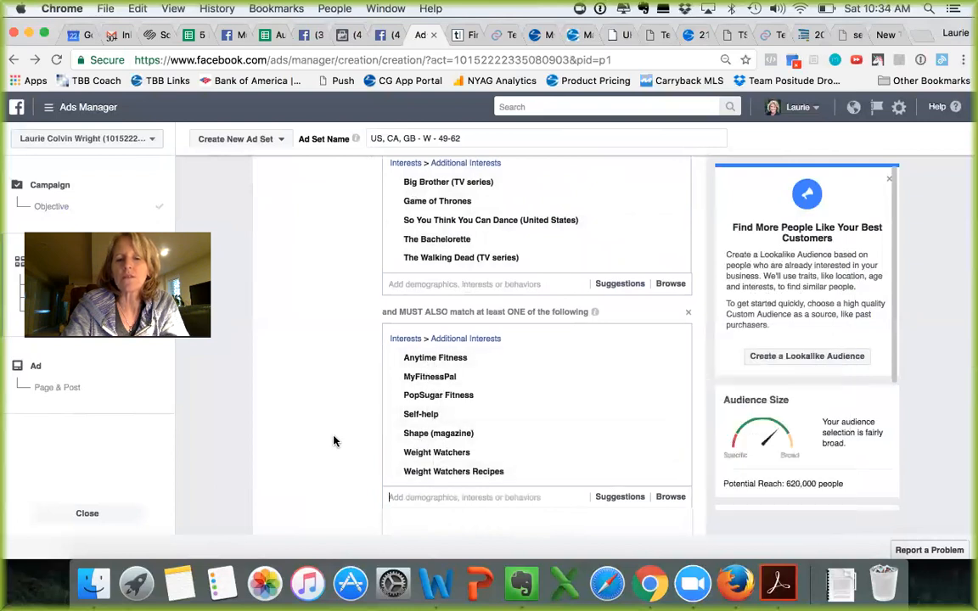
scroll(334, 441, down, 2)
scroll(333, 441, down, 2)
scroll(333, 441, down, 5)
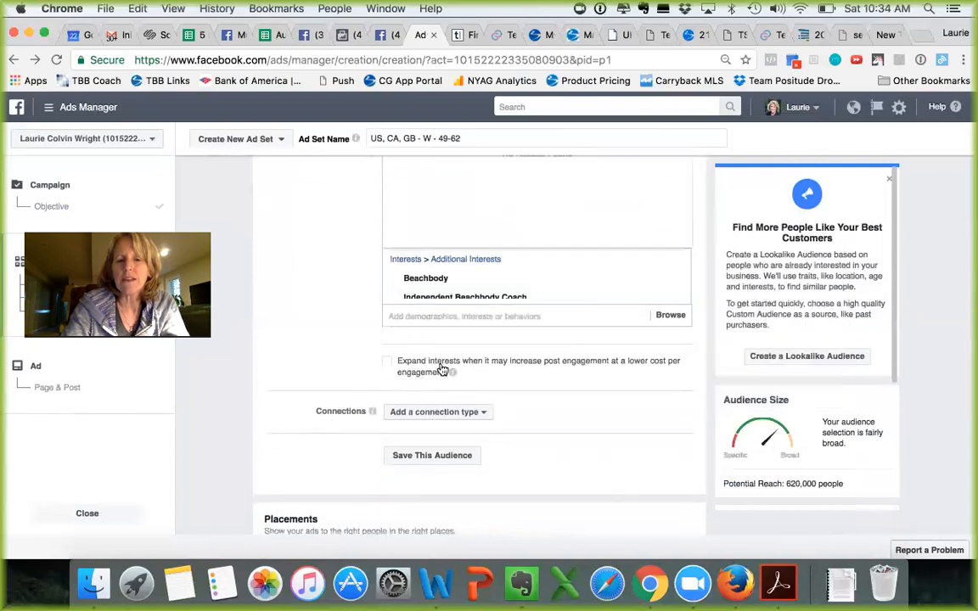
scroll(322, 249, up, 10)
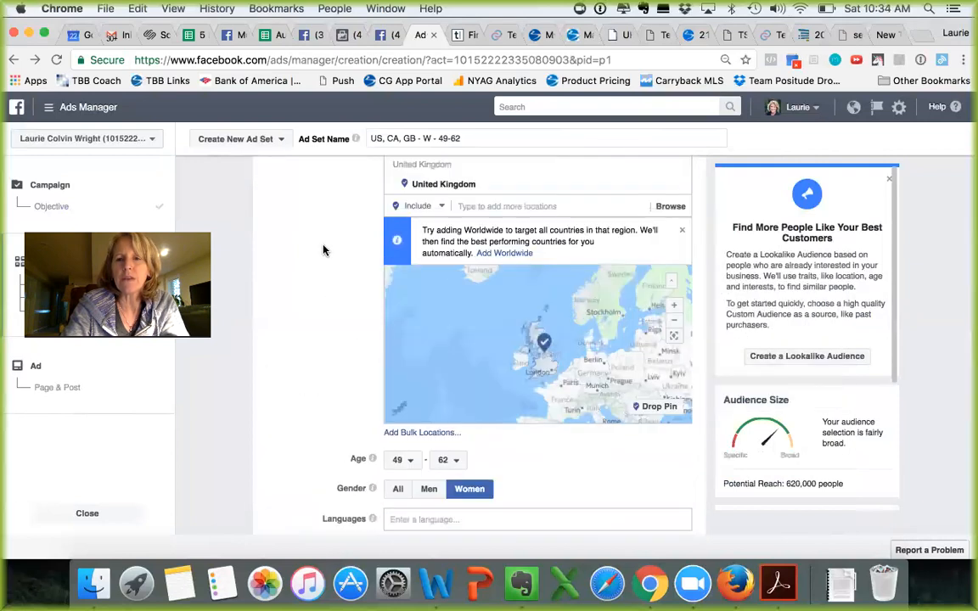
scroll(322, 250, up, 3)
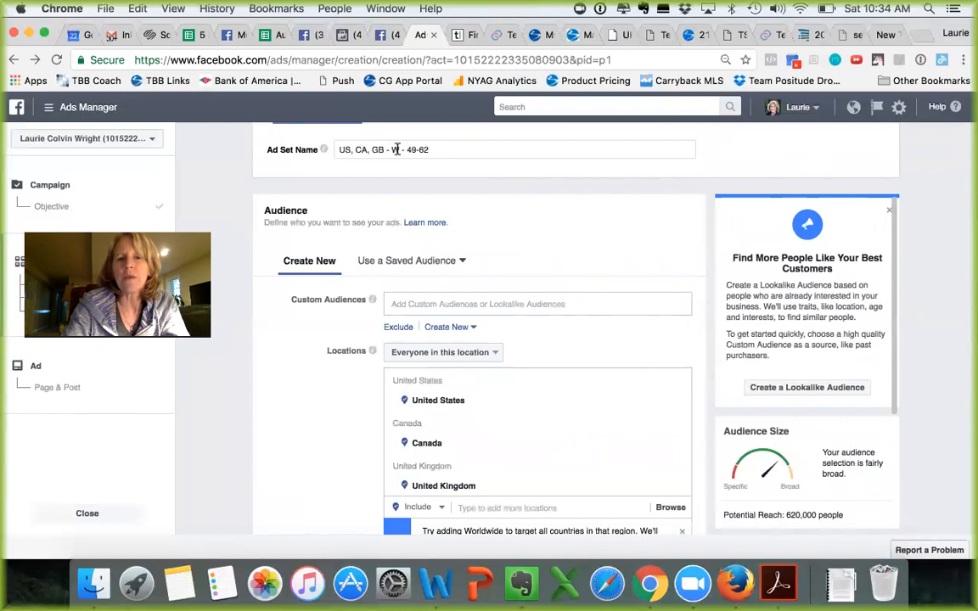
Append ", TV Shows and Fitness or Self Help" to the ad set name and look over the audience's targeting.
click(431, 149)
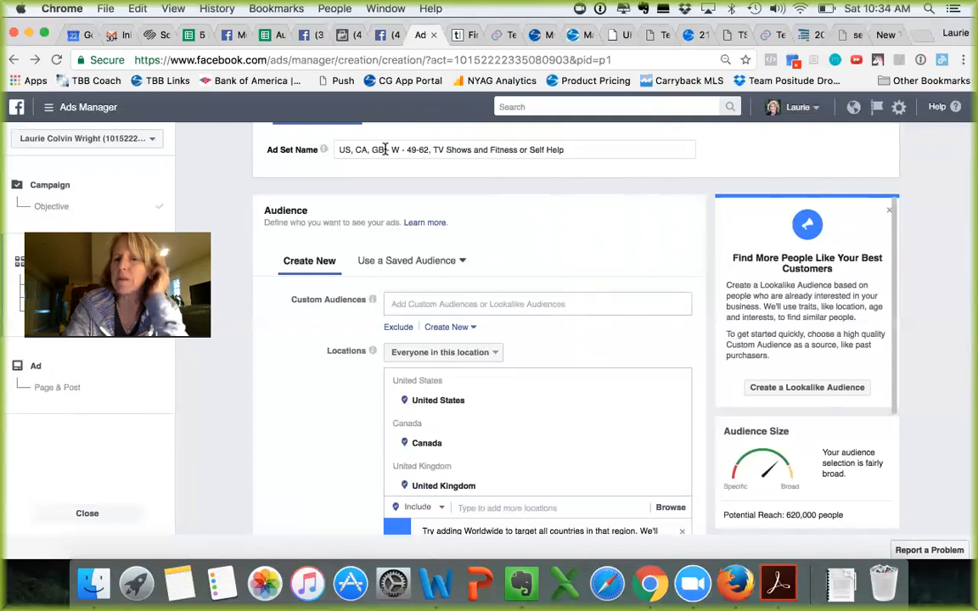
scroll(474, 304, down, 8)
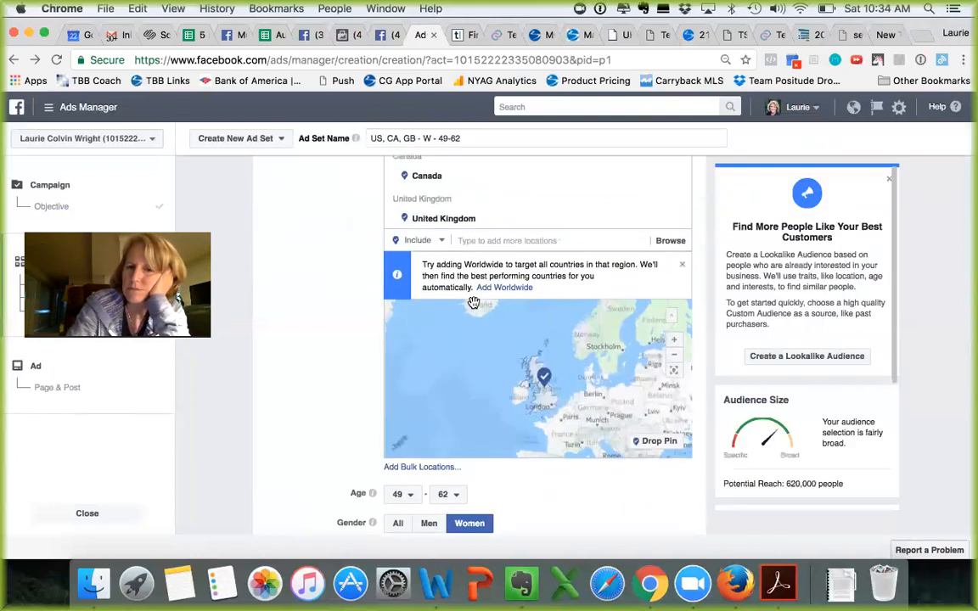
scroll(319, 377, down, 10)
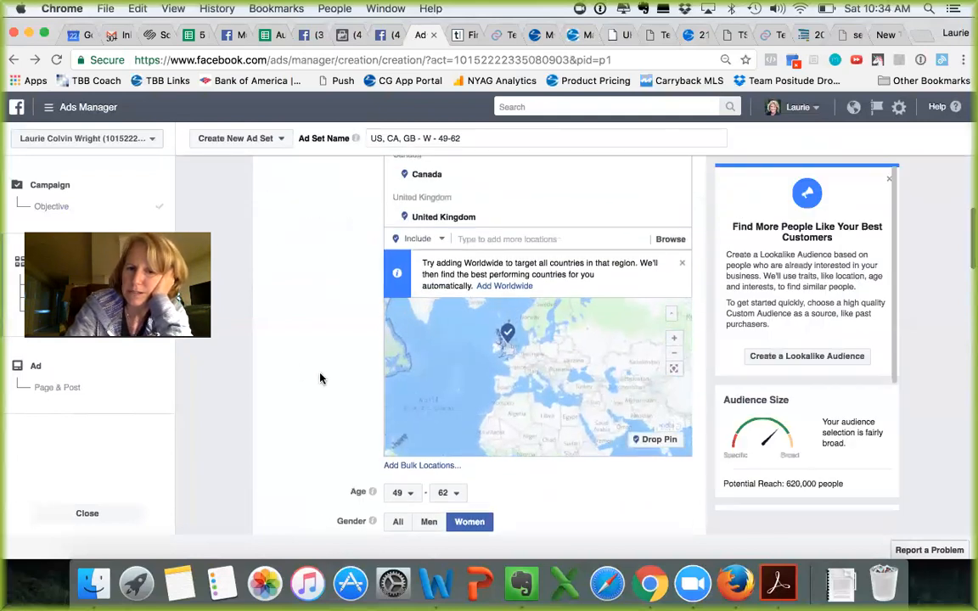
scroll(320, 379, up, 2)
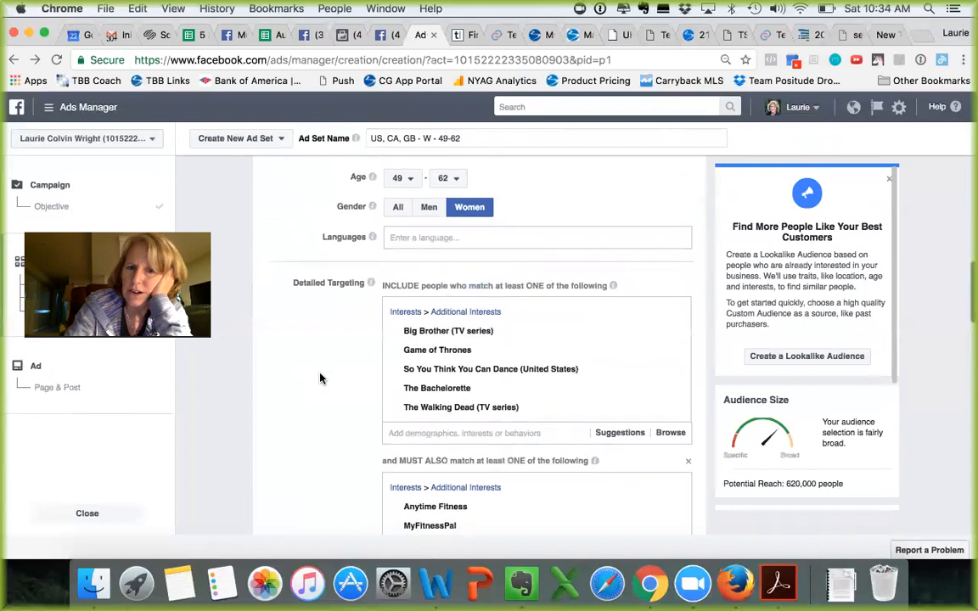
scroll(320, 378, down, 13)
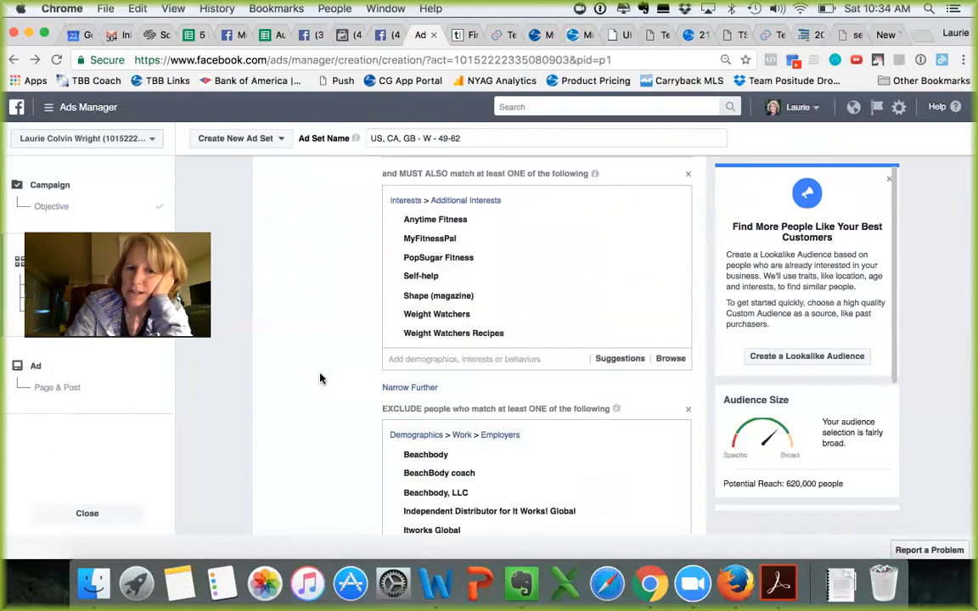
scroll(320, 378, down, 6)
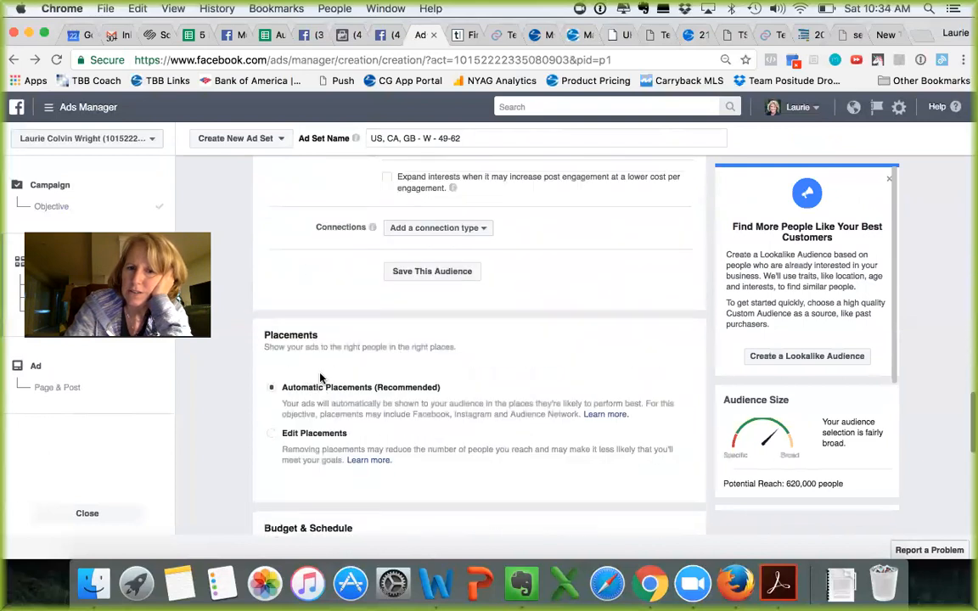
scroll(320, 378, up, 3)
scroll(320, 379, down, 2)
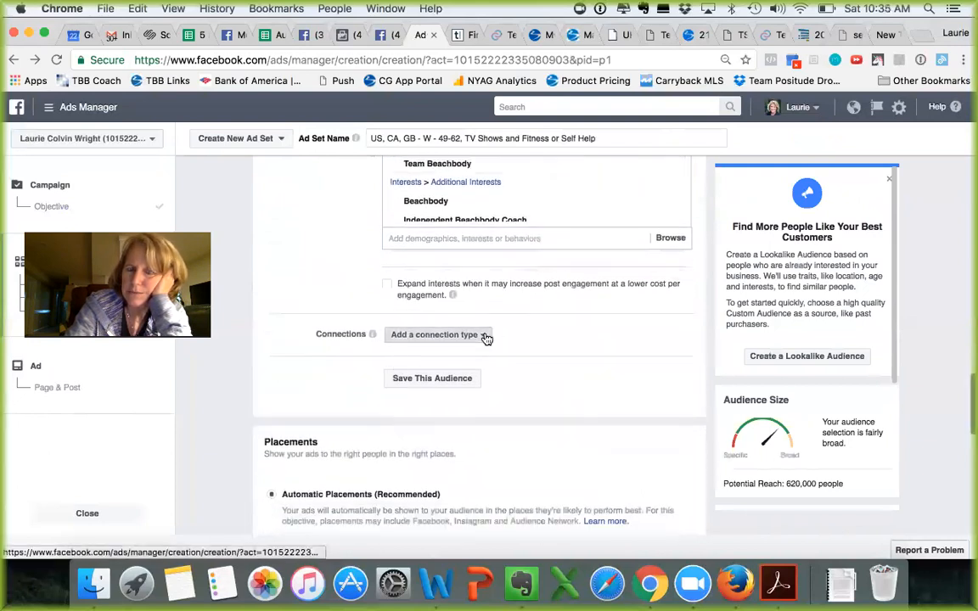
Check the connection type options without adding one, and save the audience under its suggested name.
click(485, 336)
click(344, 341)
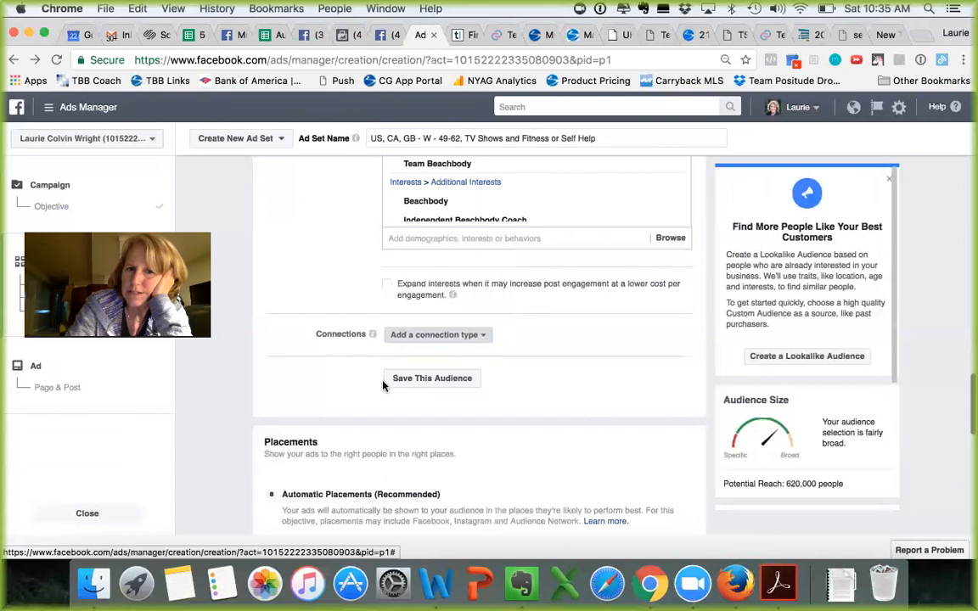
scroll(361, 393, down, 1)
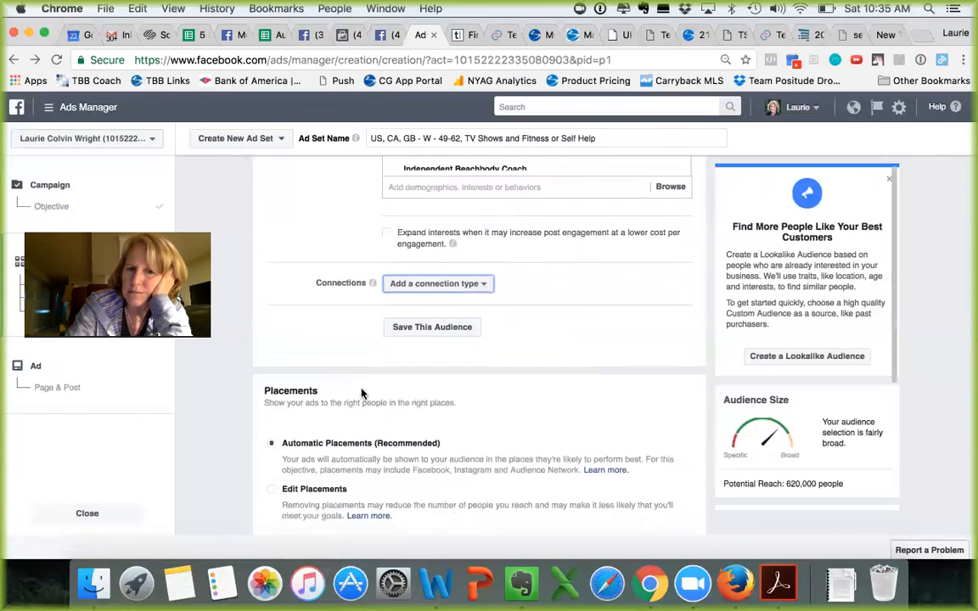
scroll(361, 393, down, 1)
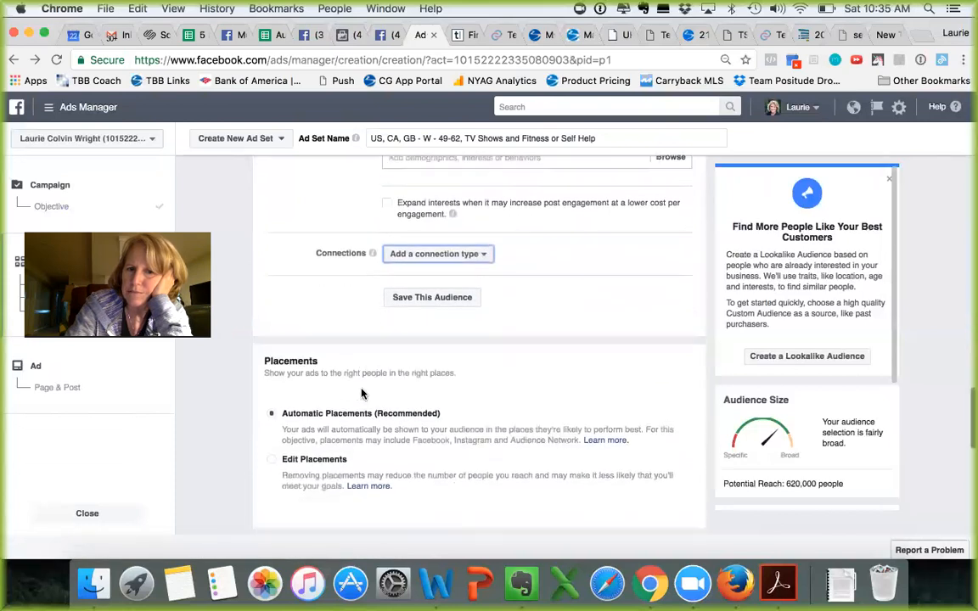
click(442, 297)
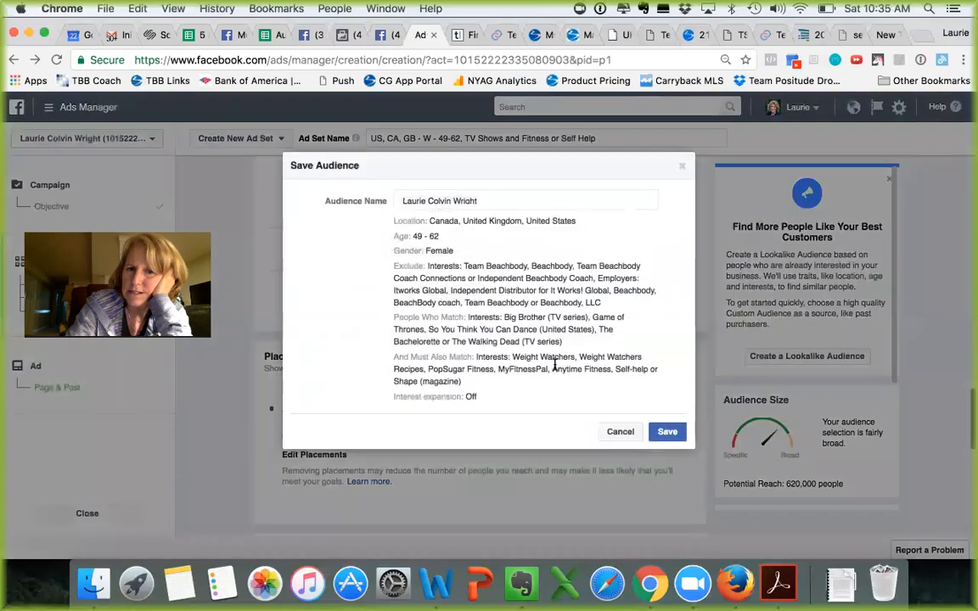
click(667, 433)
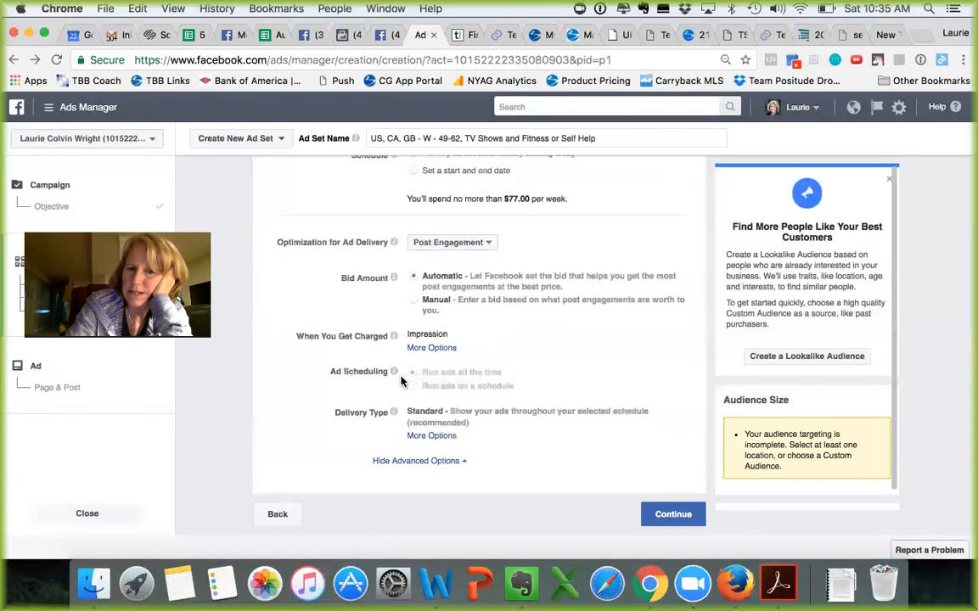
Review the saved audience summary and switch the ad set from automatic placements to Edit Placements.
scroll(364, 228, up, 3)
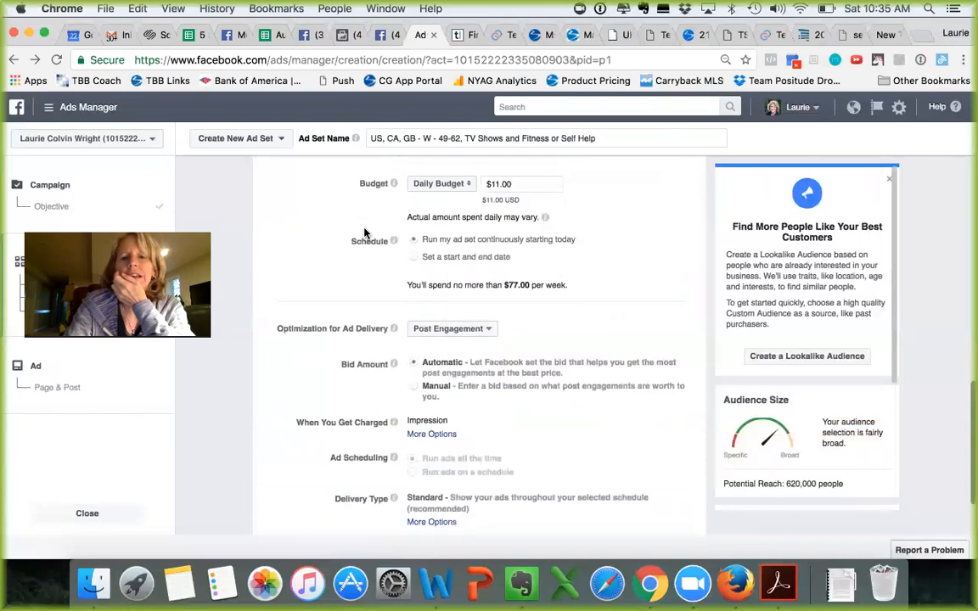
scroll(365, 231, up, 12)
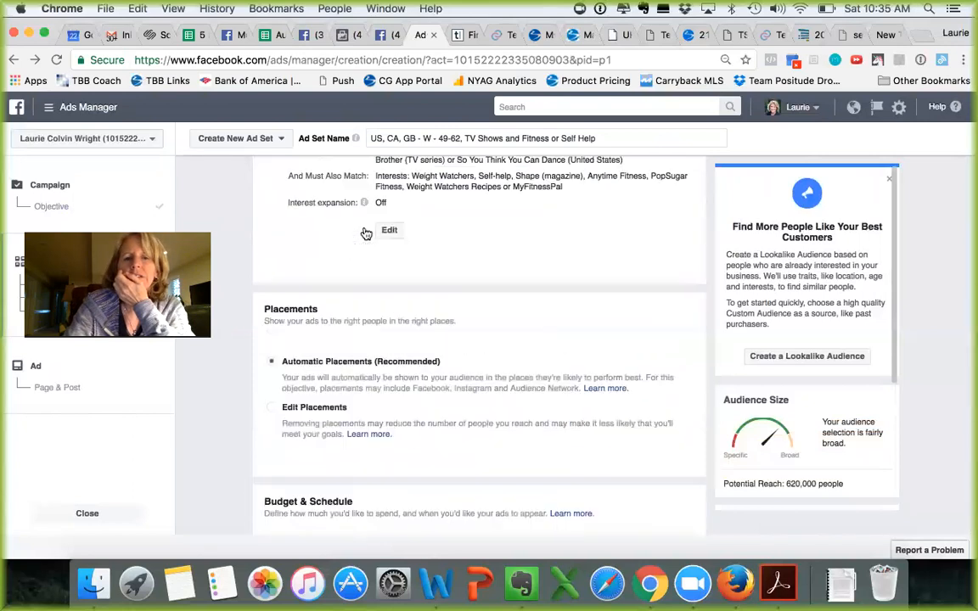
scroll(365, 232, up, 7)
scroll(365, 232, down, 5)
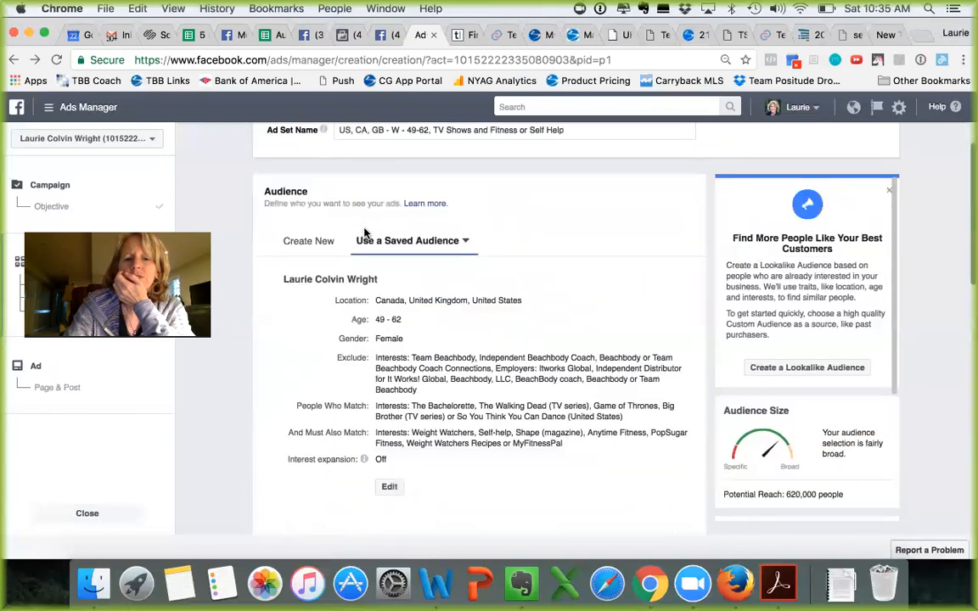
scroll(343, 356, down, 4)
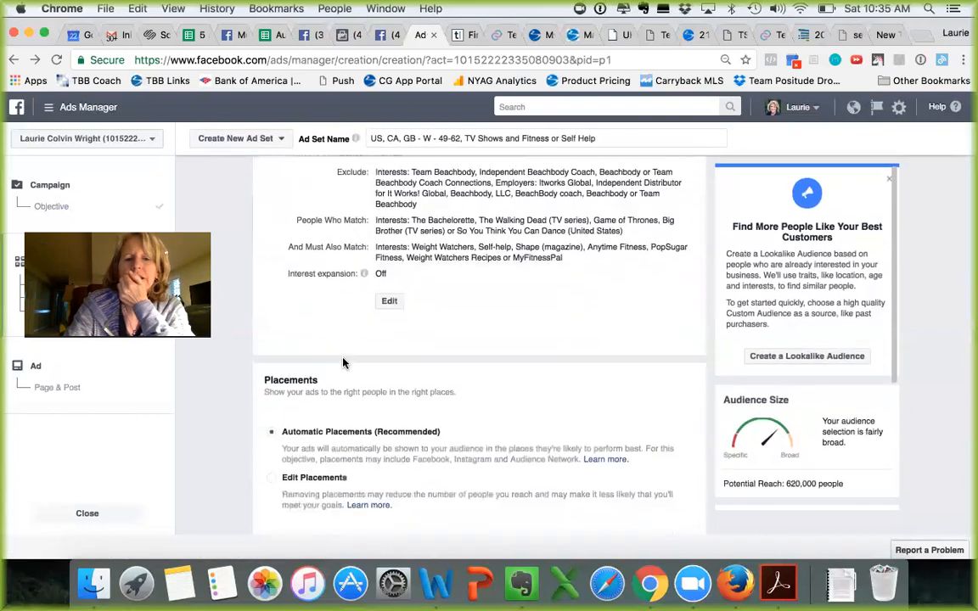
scroll(343, 363, down, 4)
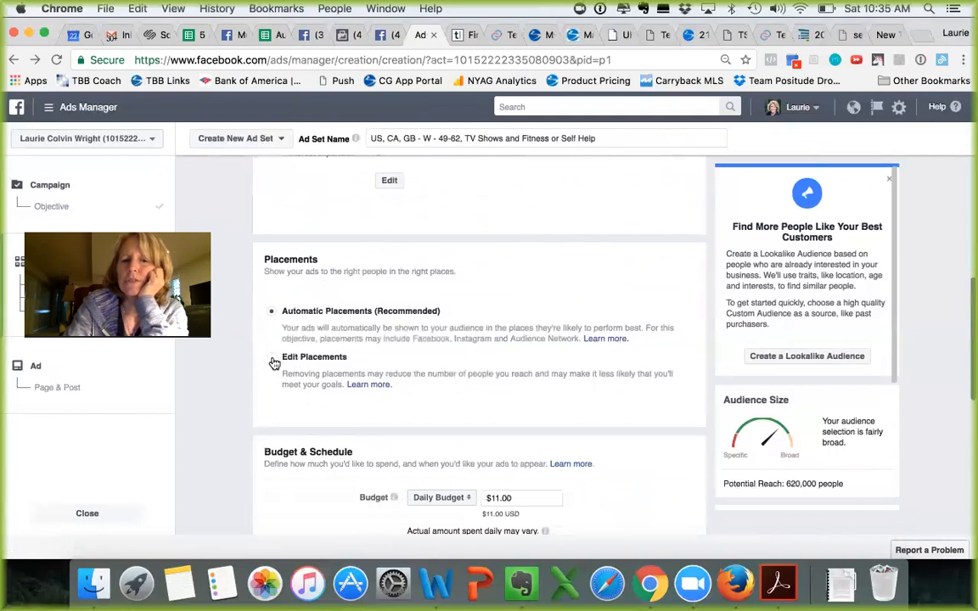
click(586, 407)
scroll(585, 407, down, 3)
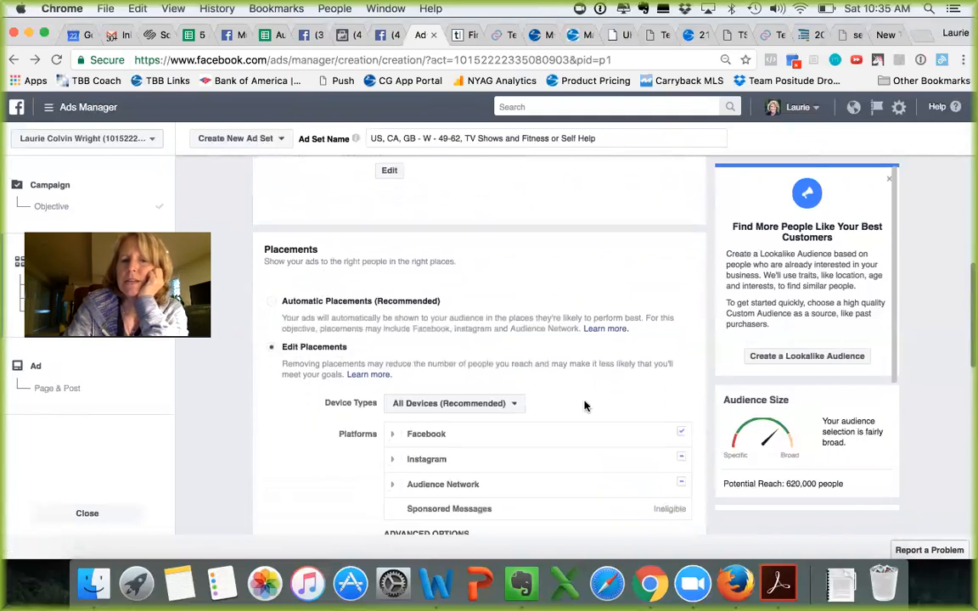
Exclude the Instagram and Audience Network platforms from the ad set's placements.
mouse_move(679, 347)
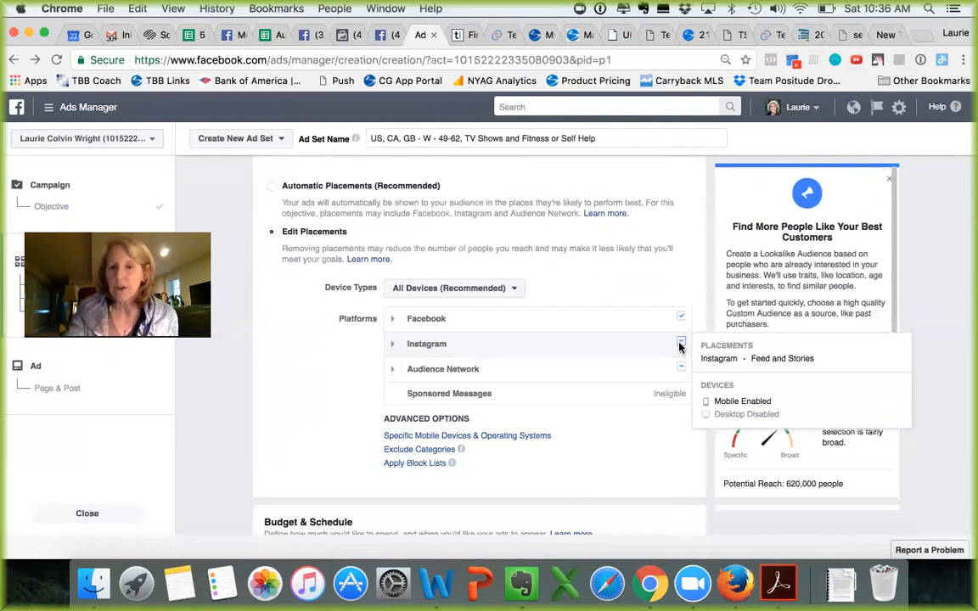
click(394, 347)
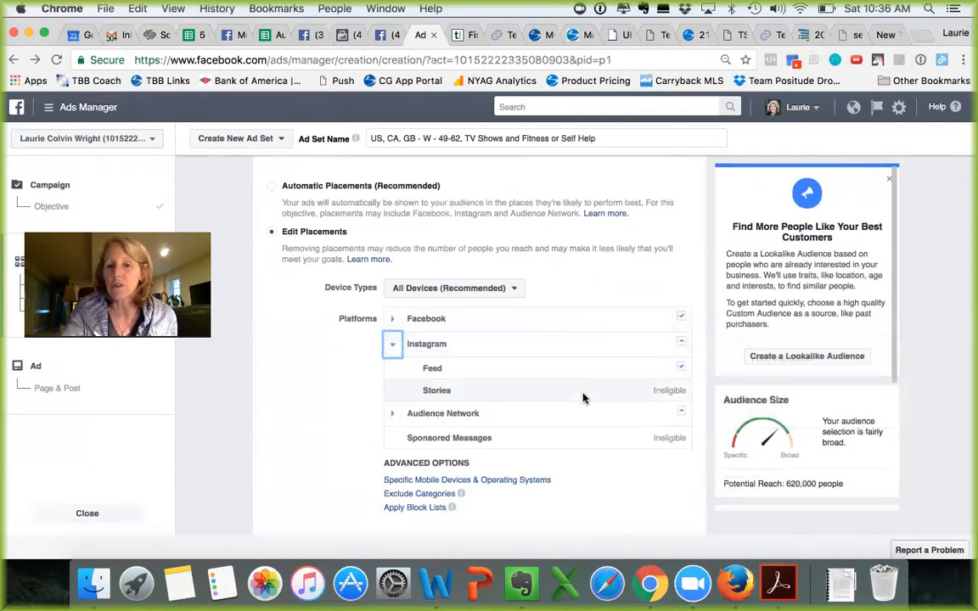
click(680, 341)
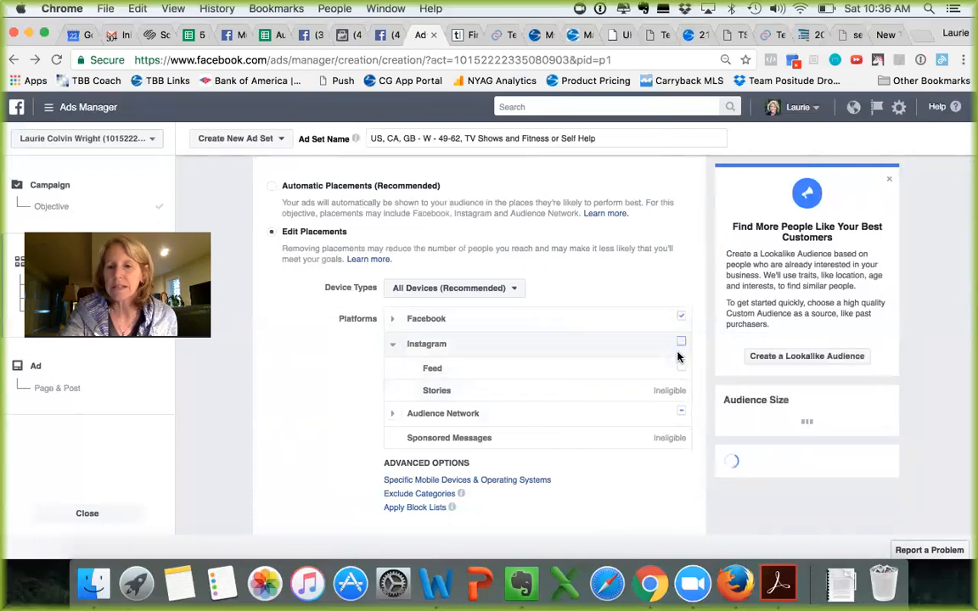
click(392, 414)
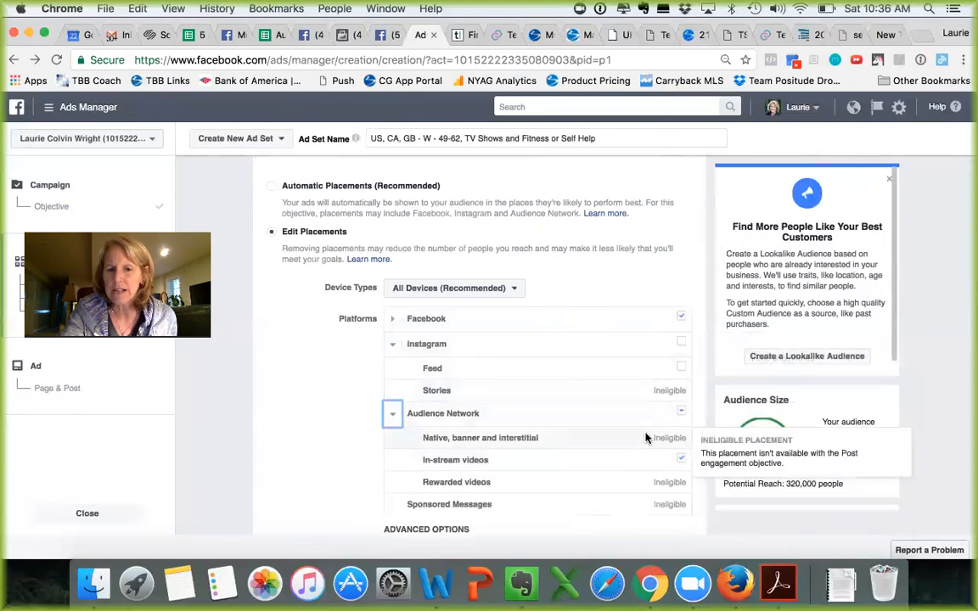
scroll(645, 438, down, 1)
scroll(645, 438, down, 1)
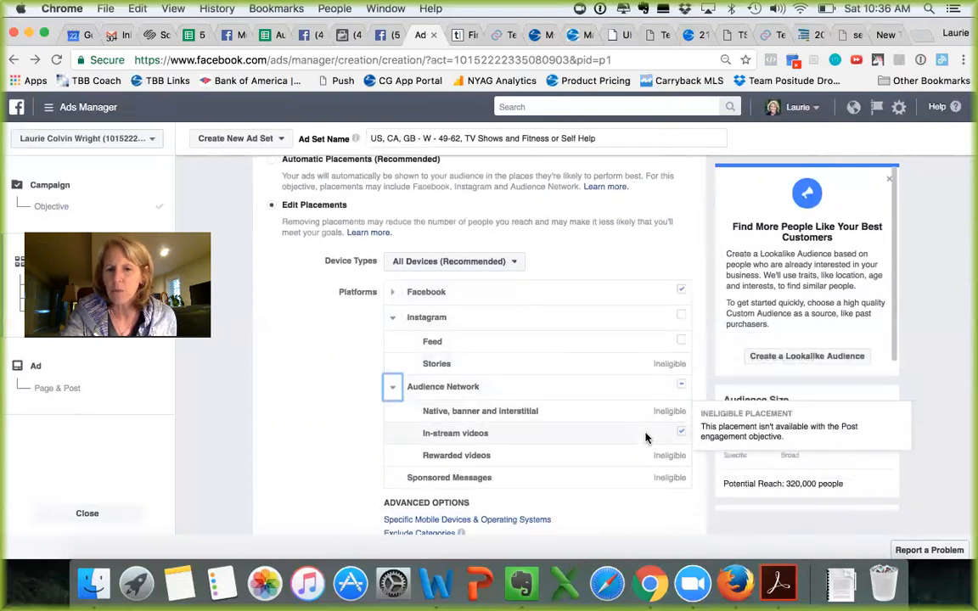
click(681, 387)
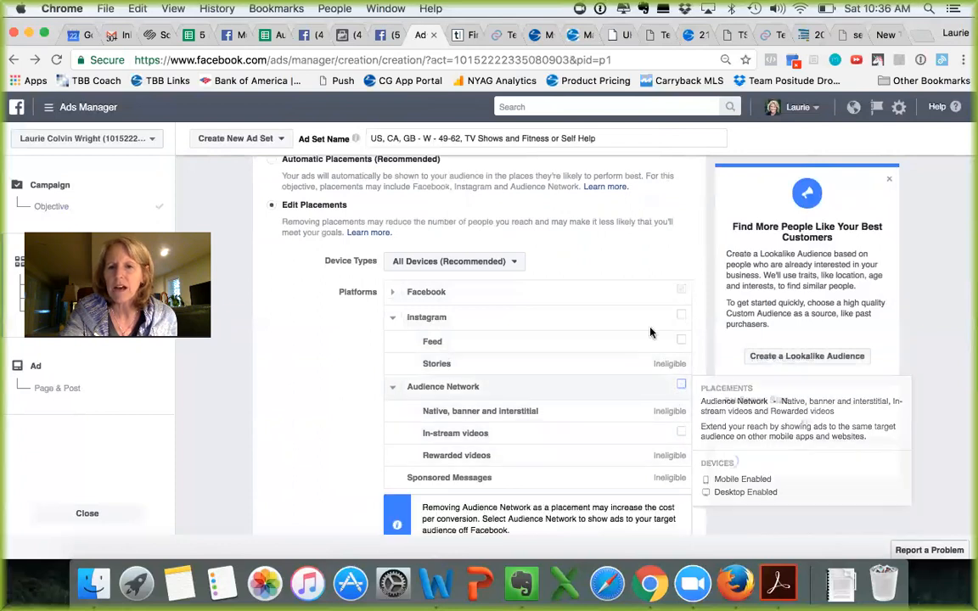
Exclude Suggested Videos, In-Stream Videos and Instant Articles from the Facebook placements, keeping Feeds and Right Column.
click(392, 291)
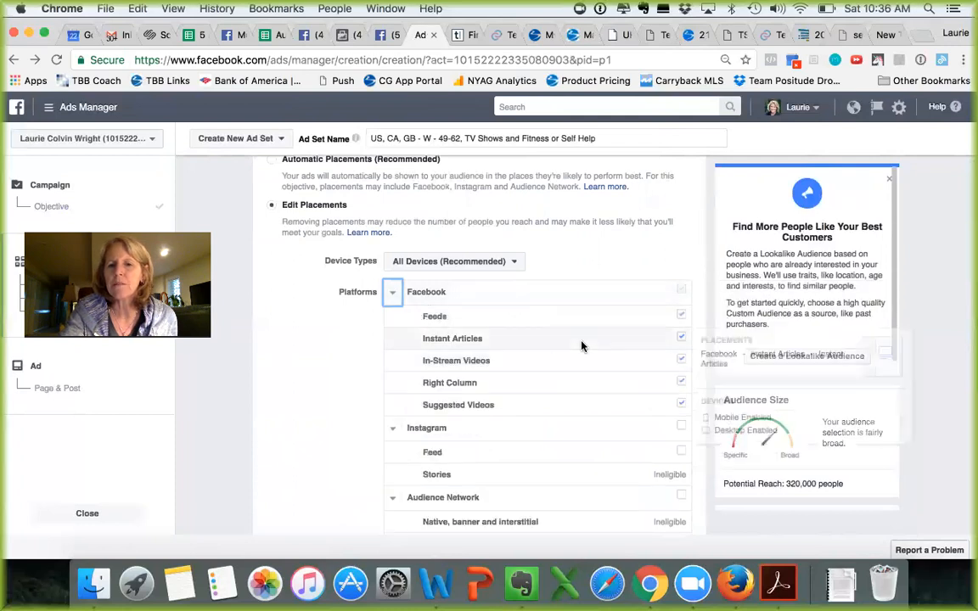
click(681, 403)
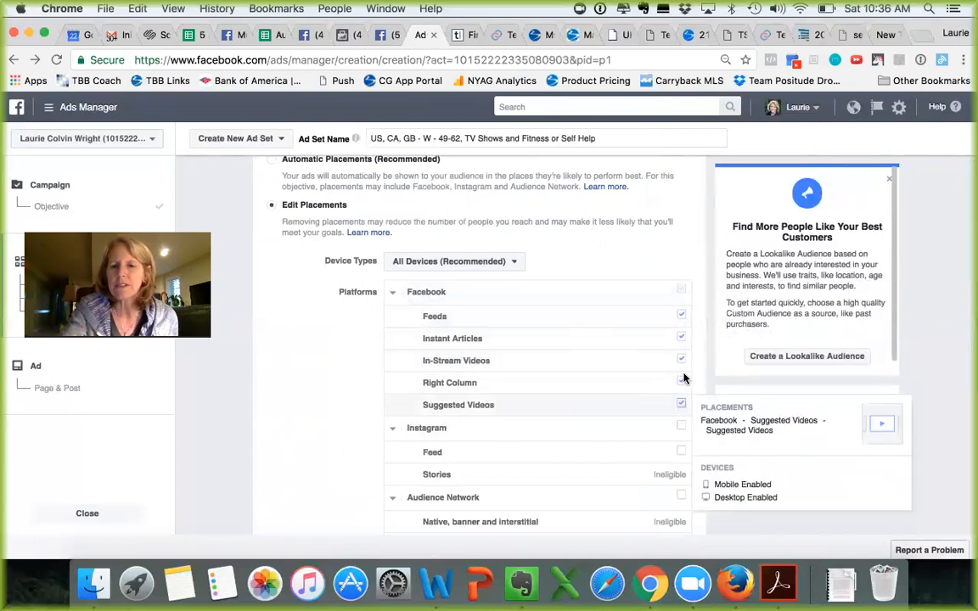
click(681, 361)
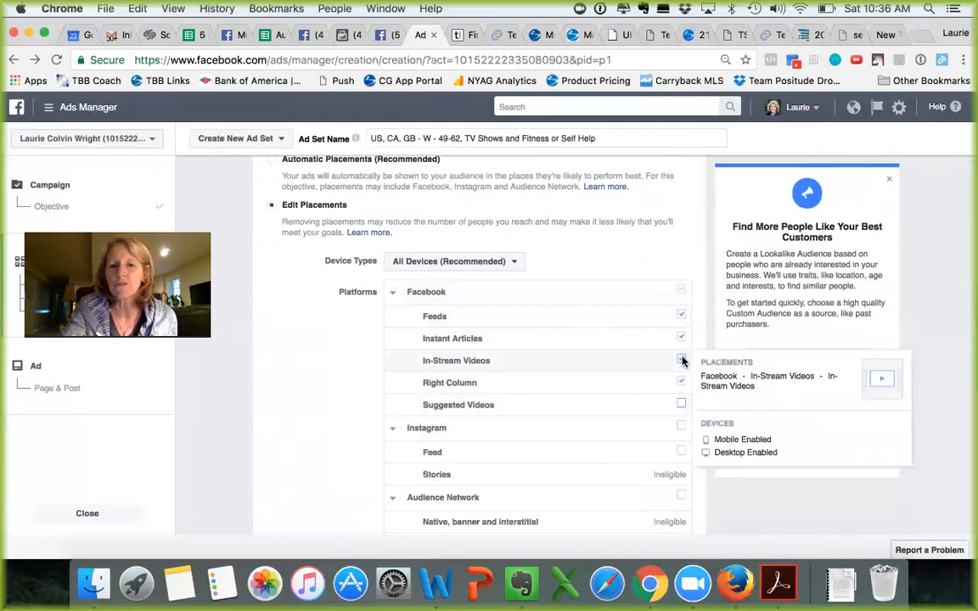
click(681, 337)
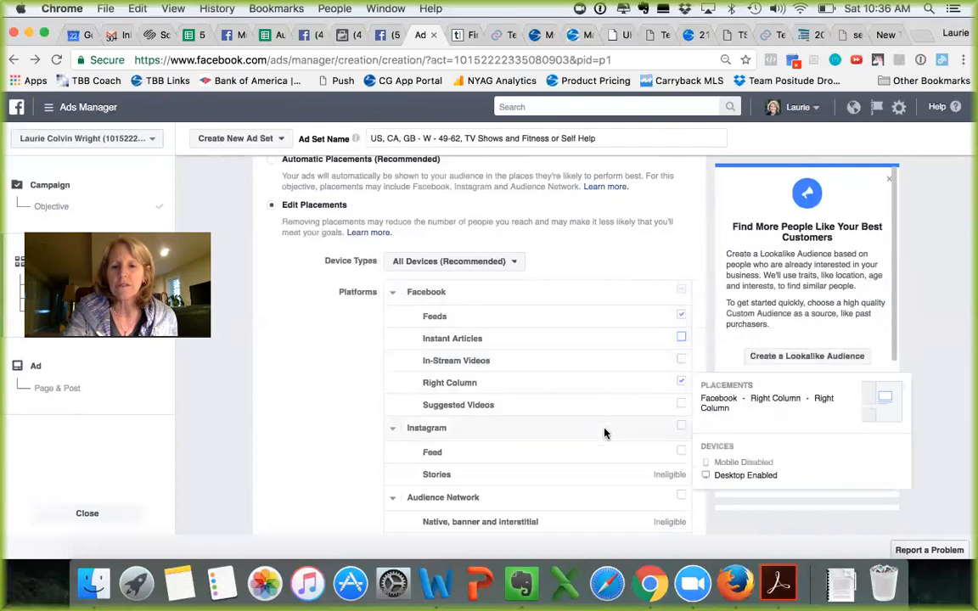
scroll(604, 433, down, 4)
scroll(604, 433, up, 3)
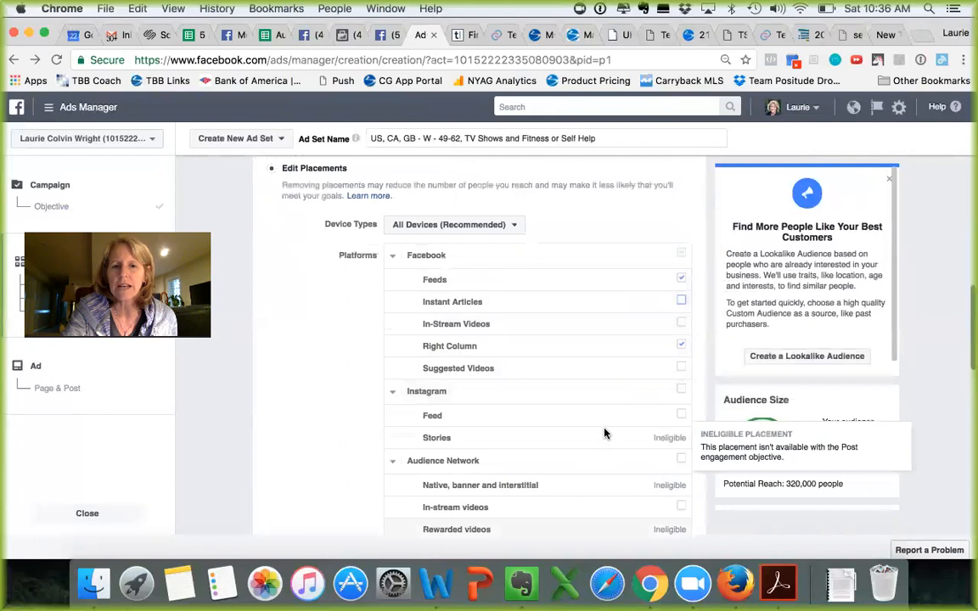
Inspect the device type choices without changing them, and examine the advanced placement options and the budget and schedule settings.
click(509, 225)
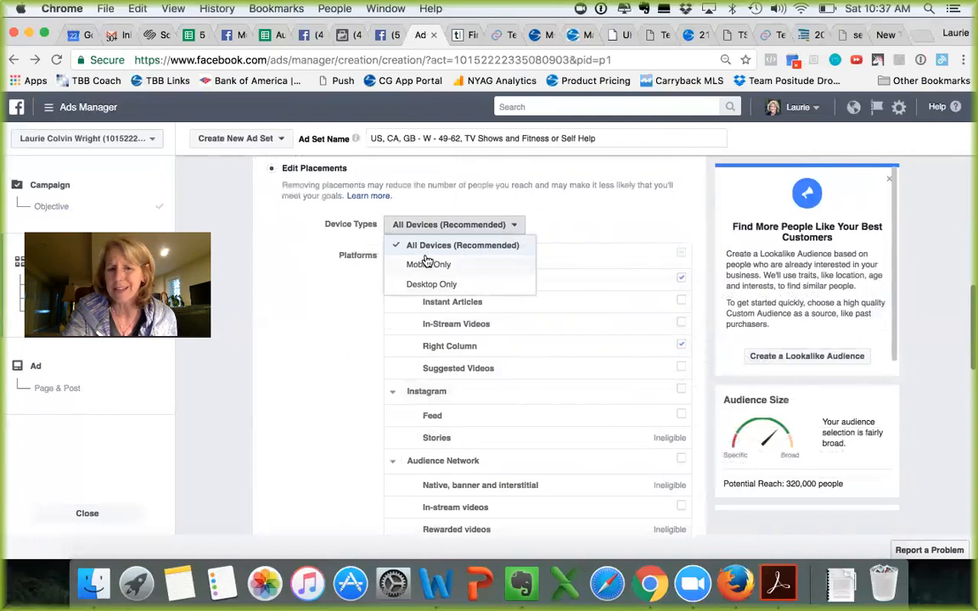
click(301, 320)
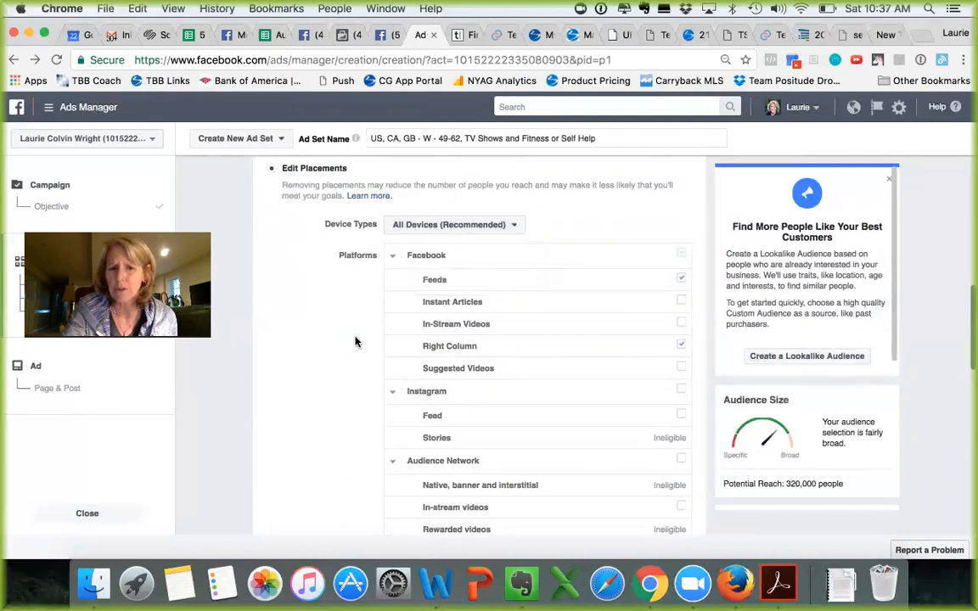
scroll(356, 341, down, 5)
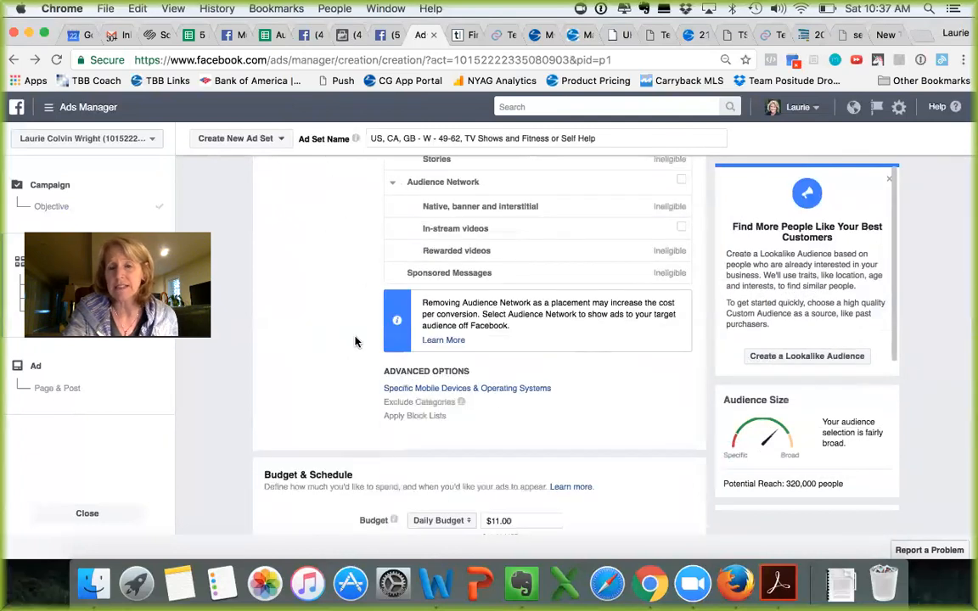
scroll(320, 360, down, 1)
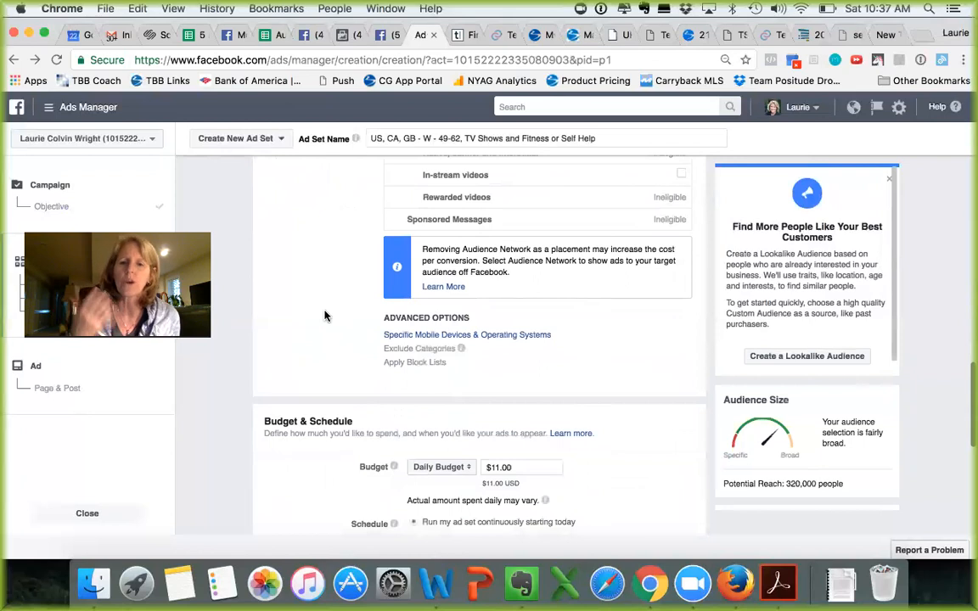
scroll(324, 315, down, 3)
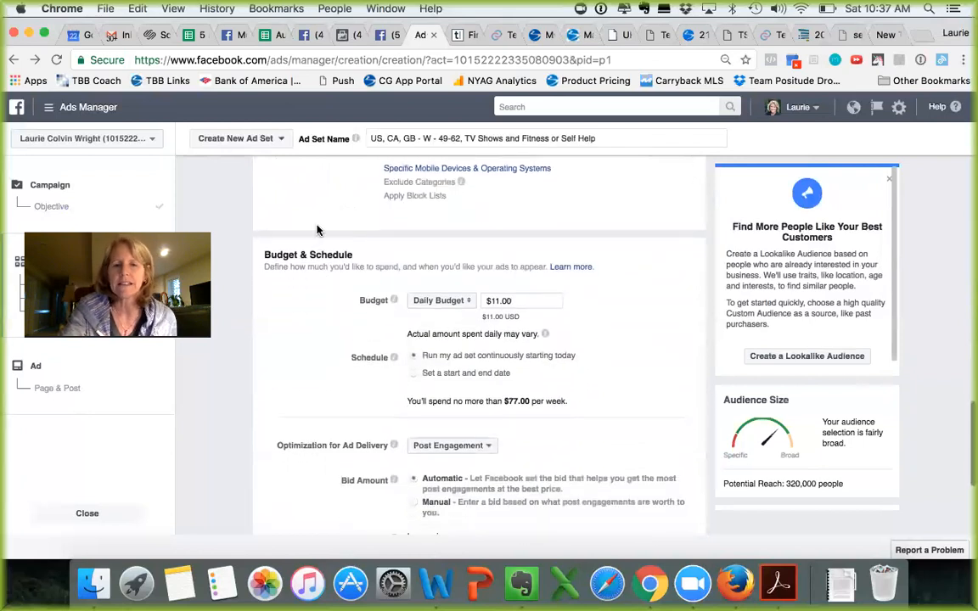
scroll(316, 229, up, 3)
scroll(317, 229, down, 3)
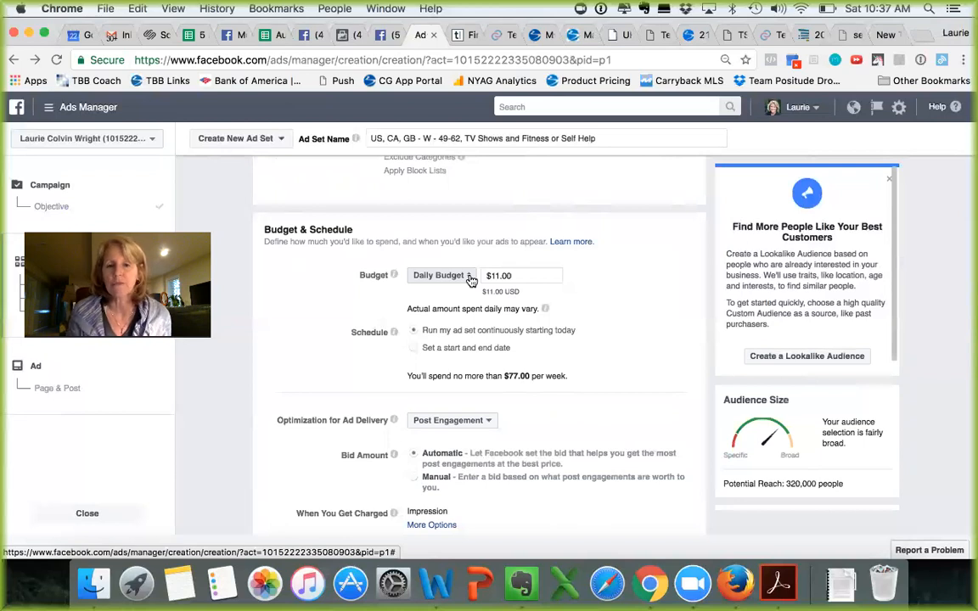
Switch the ad set from a daily to a lifetime budget and set the amount to $100.00.
click(470, 278)
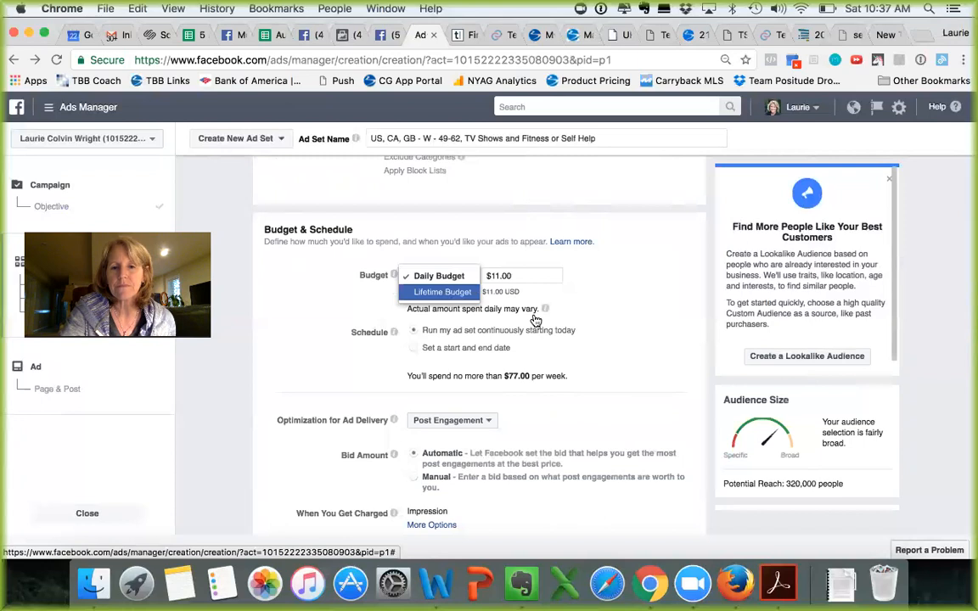
click(458, 292)
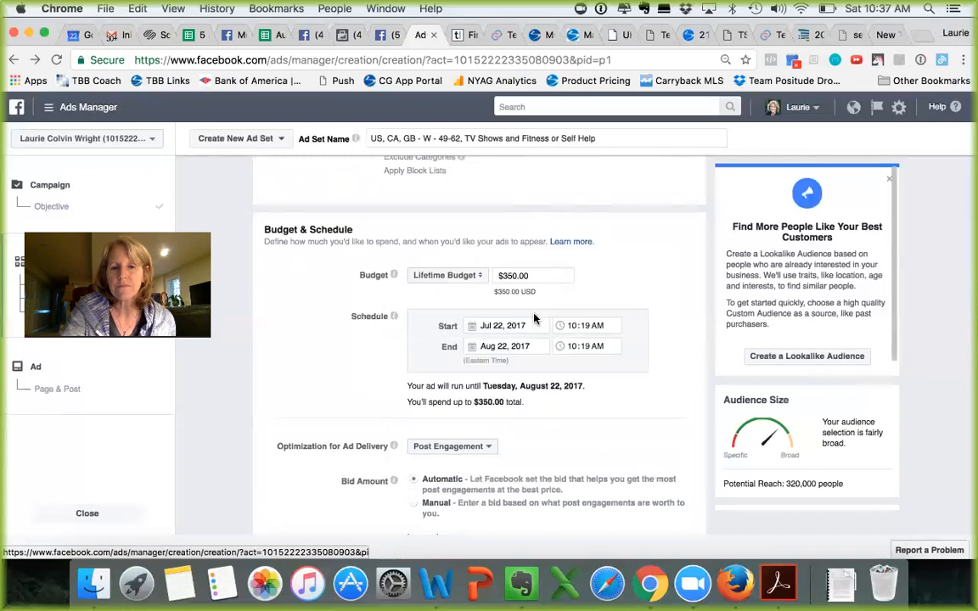
click(513, 274)
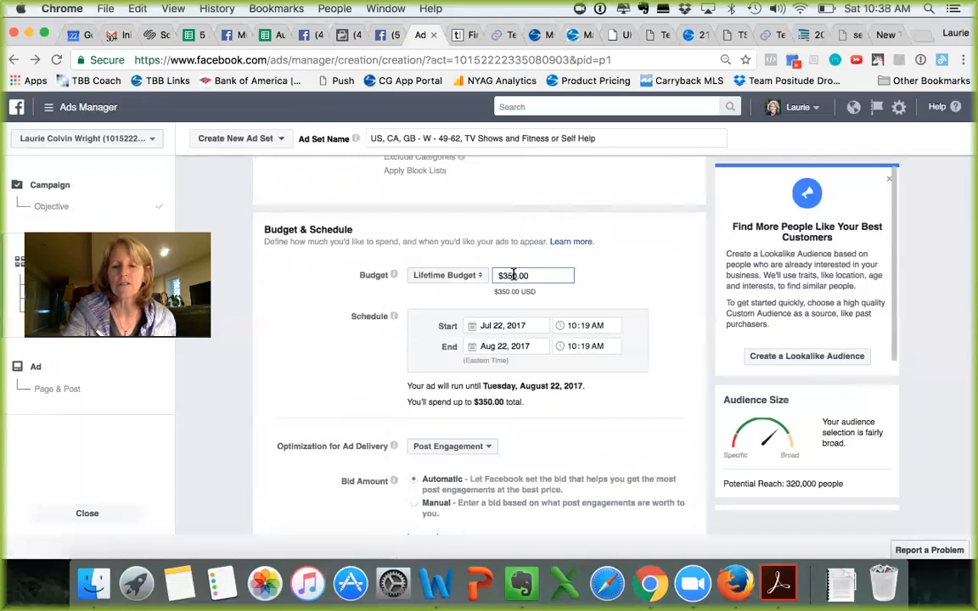
key(BackSpace)
key(BackSpace)
text(10)
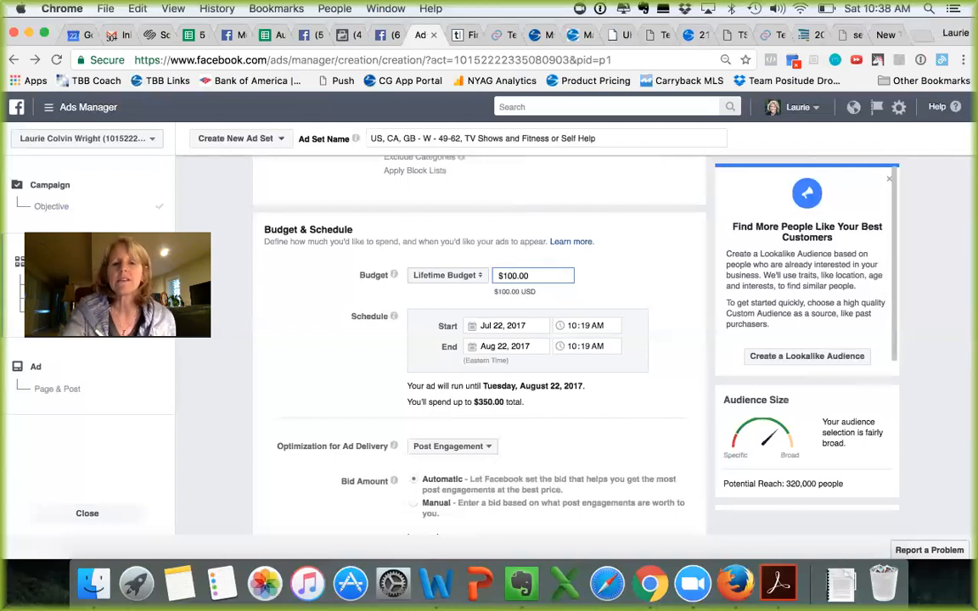
Set the ad set's schedule end date to July 30, 2017.
scroll(582, 373, down, 2)
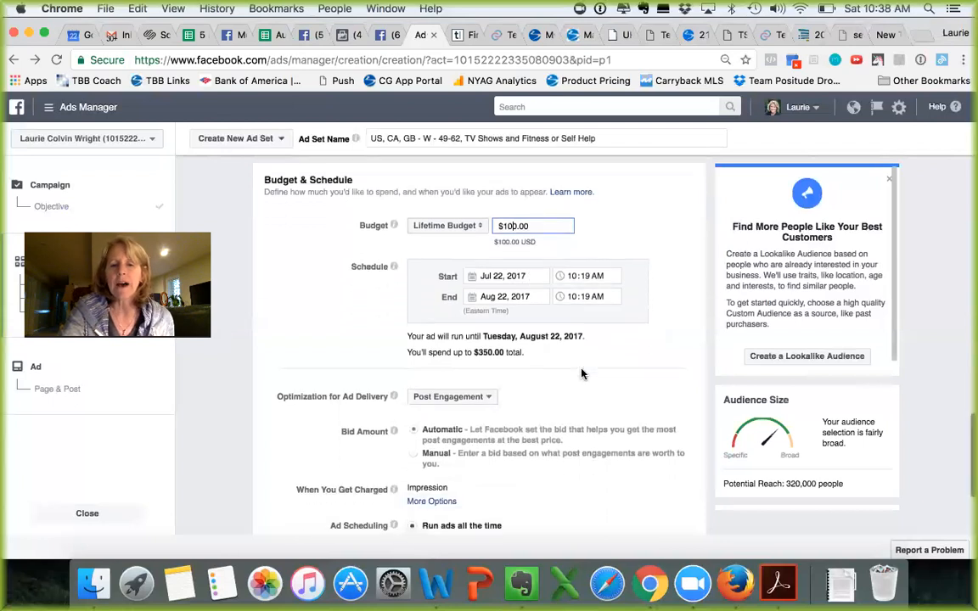
scroll(582, 374, down, 1)
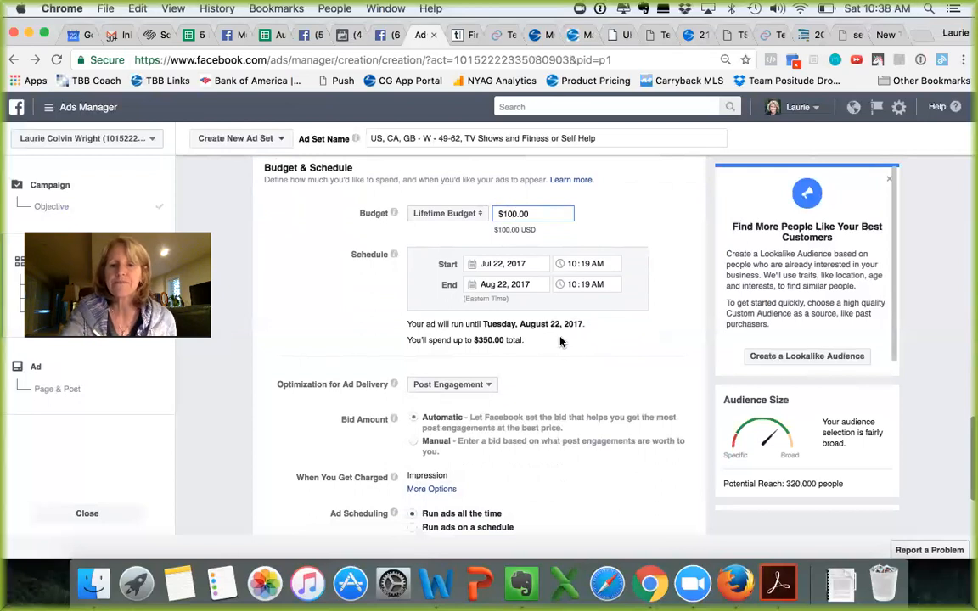
click(515, 285)
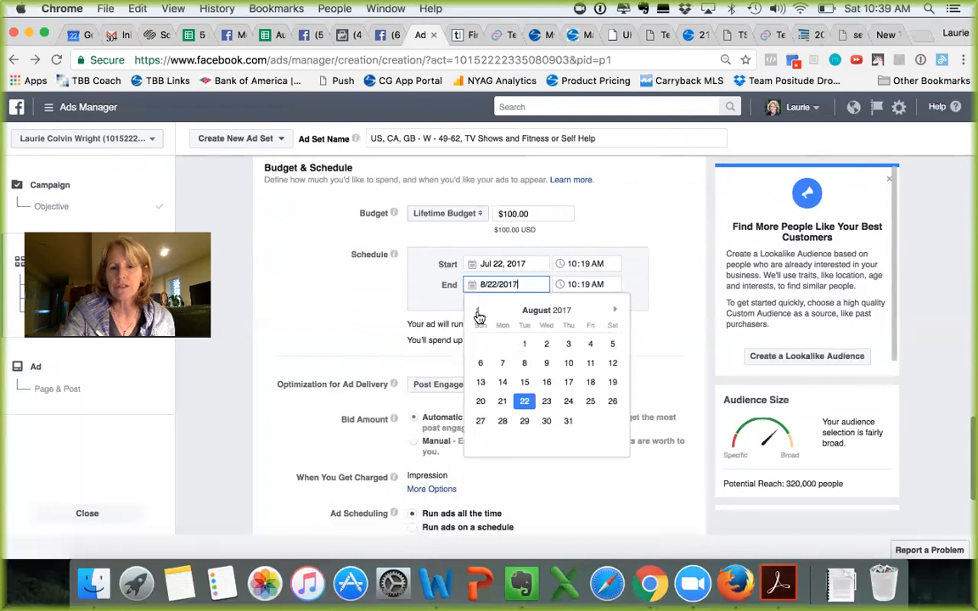
click(478, 311)
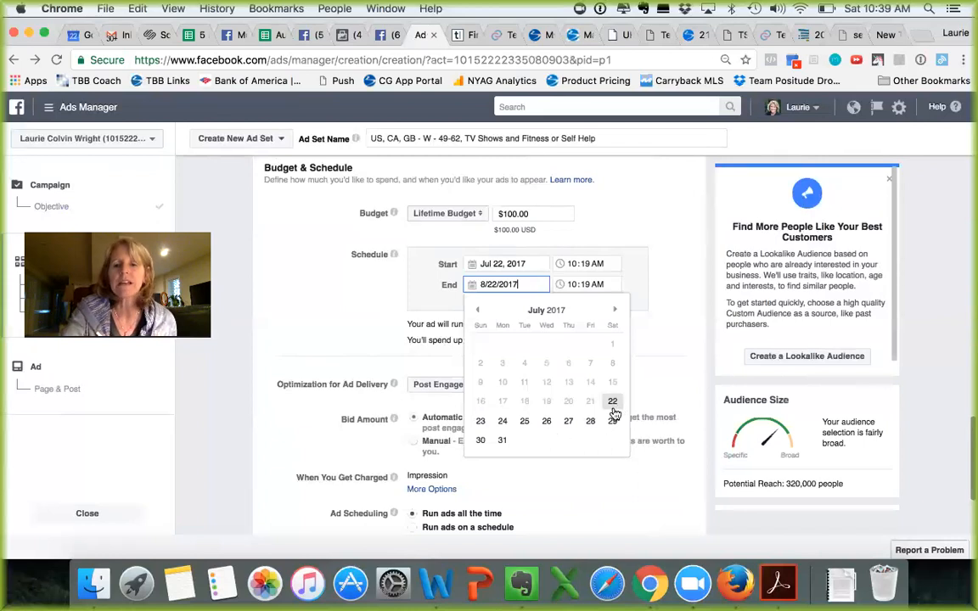
click(480, 442)
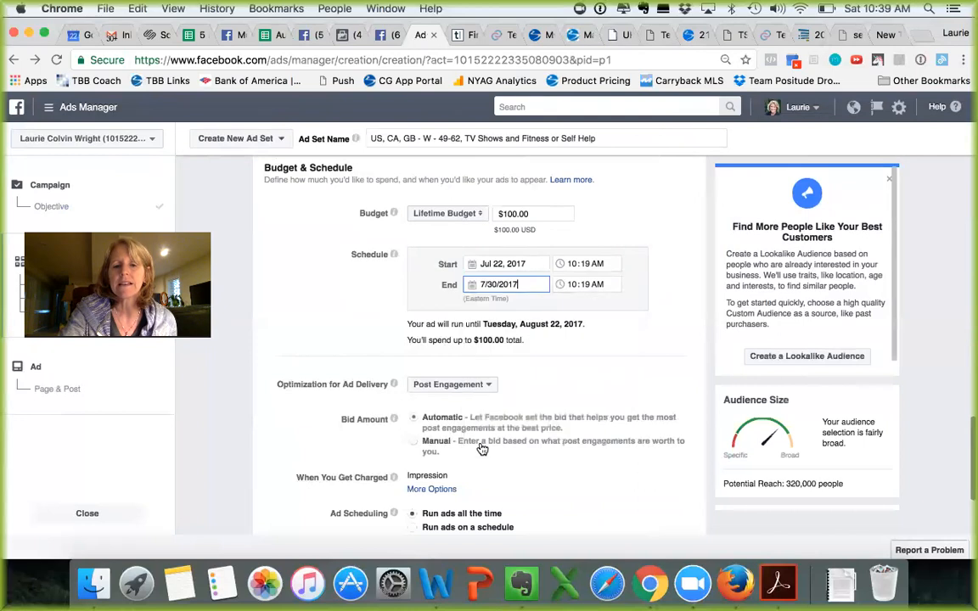
Set the schedule's end time to 4:00 PM.
click(585, 286)
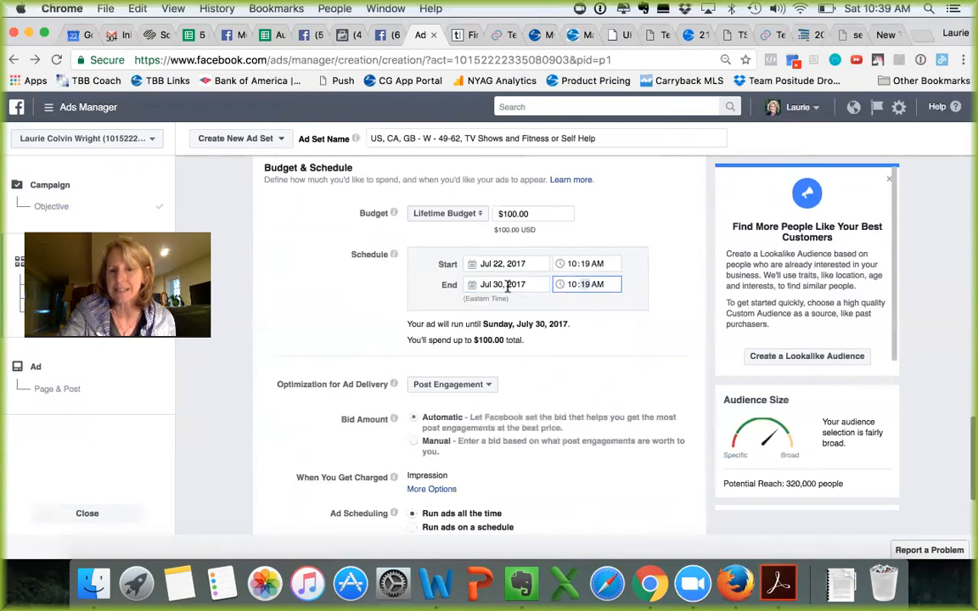
click(573, 287)
text(4)
click(595, 286)
key(p)
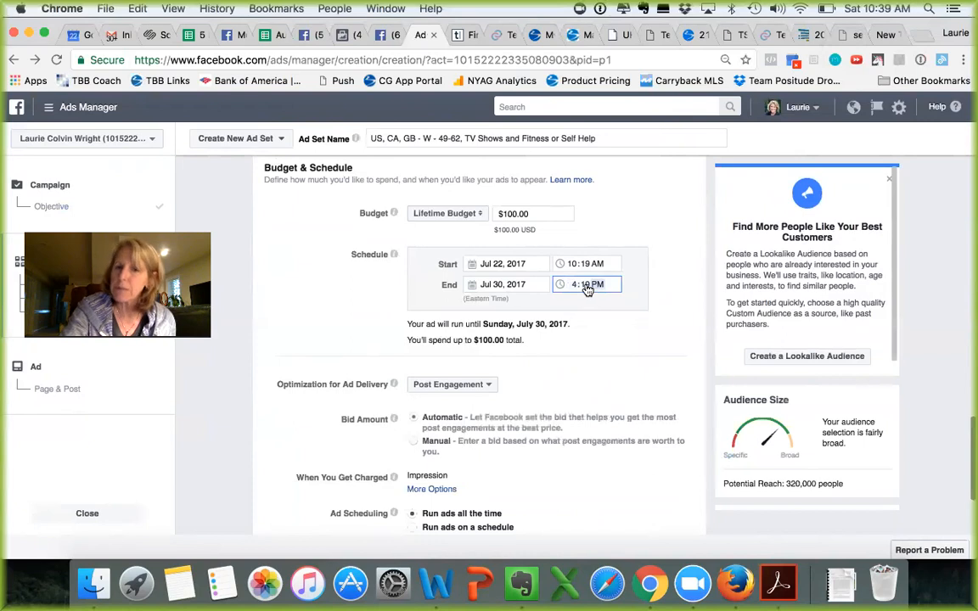
click(586, 286)
text(00)
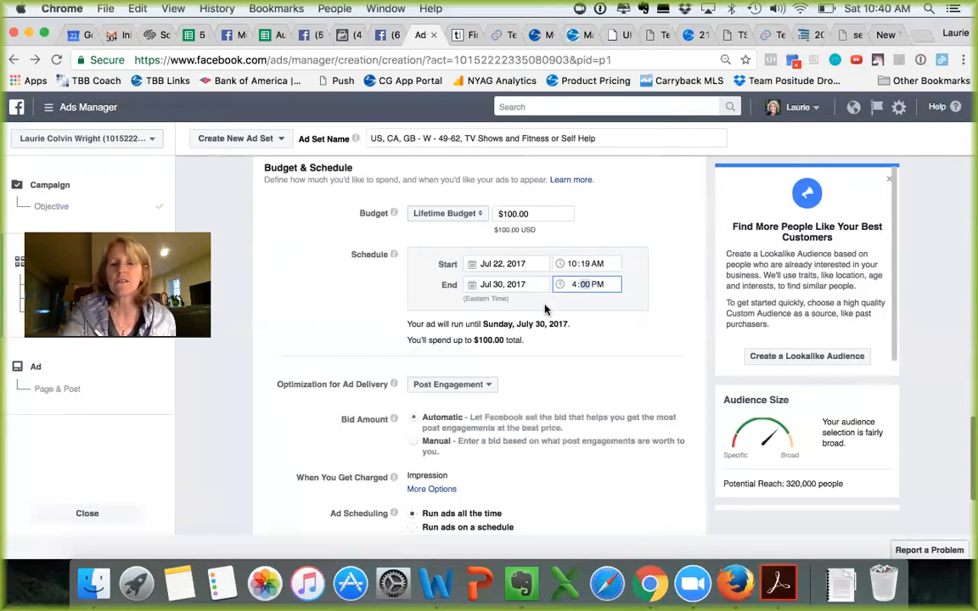
Review the optimization, bid and delivery options, and set Ad Scheduling to run ads on a schedule.
scroll(546, 309, down, 2)
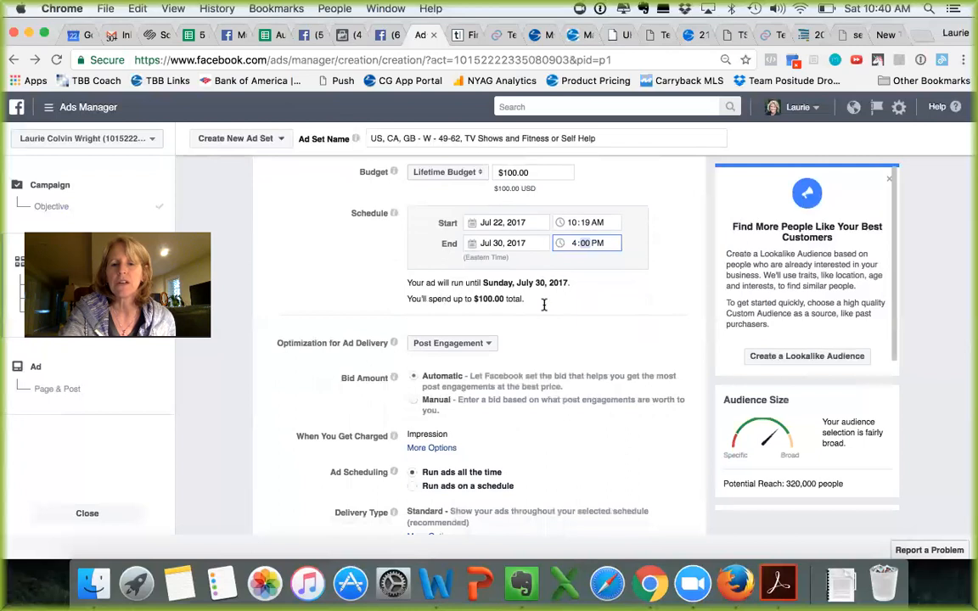
scroll(544, 305, down, 1)
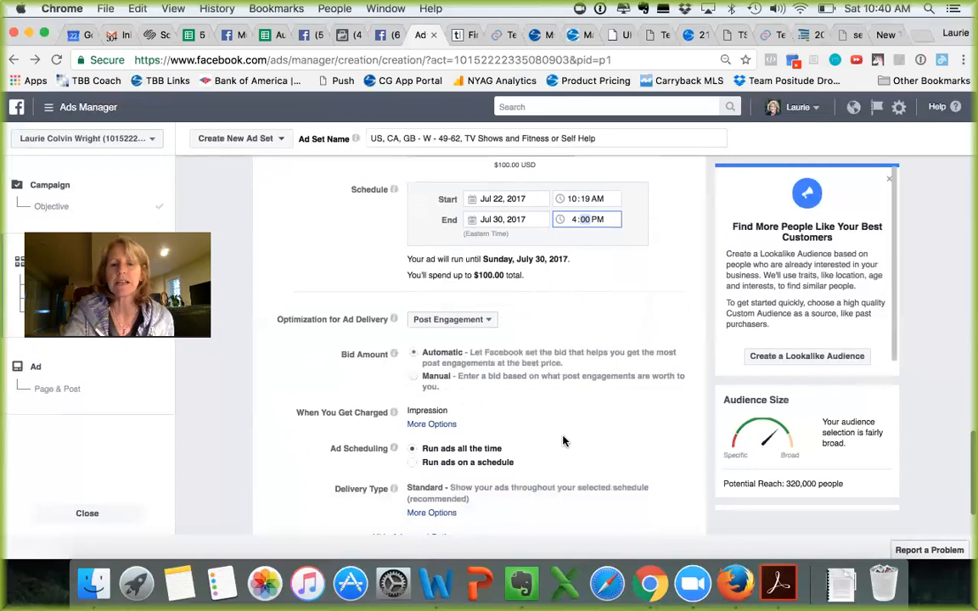
scroll(562, 440, down, 1)
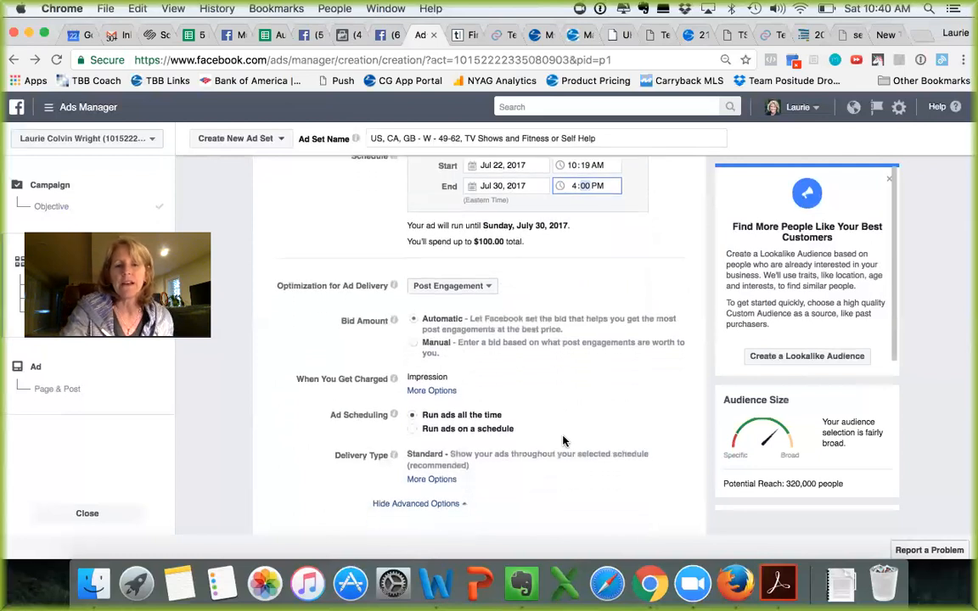
scroll(563, 441, up, 2)
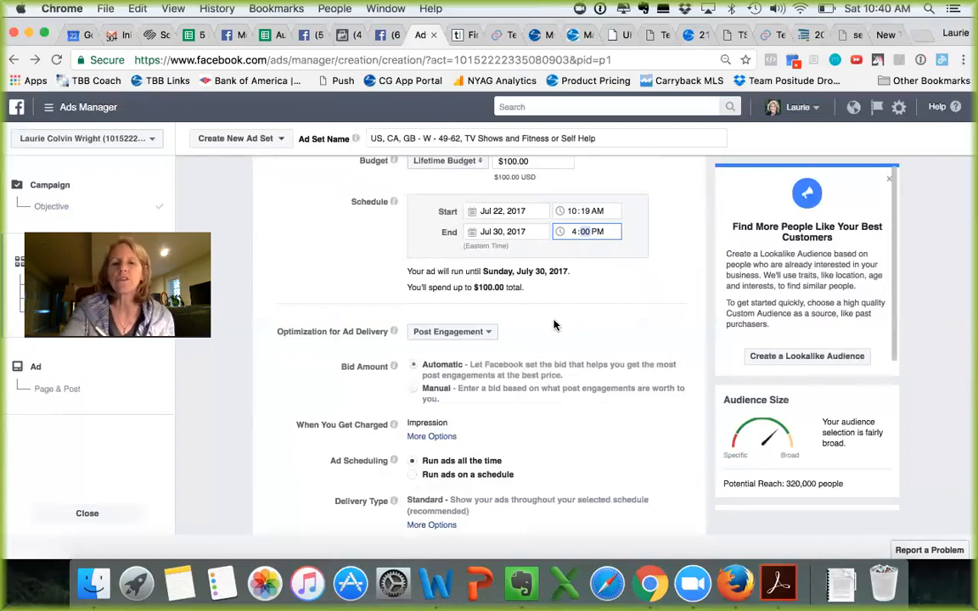
scroll(559, 406, down, 3)
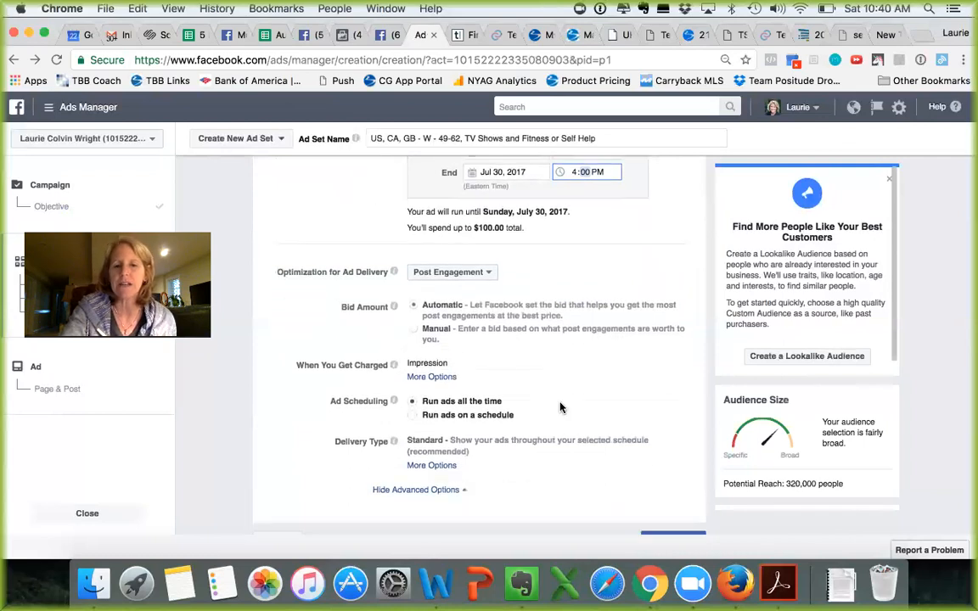
scroll(559, 408, down, 1)
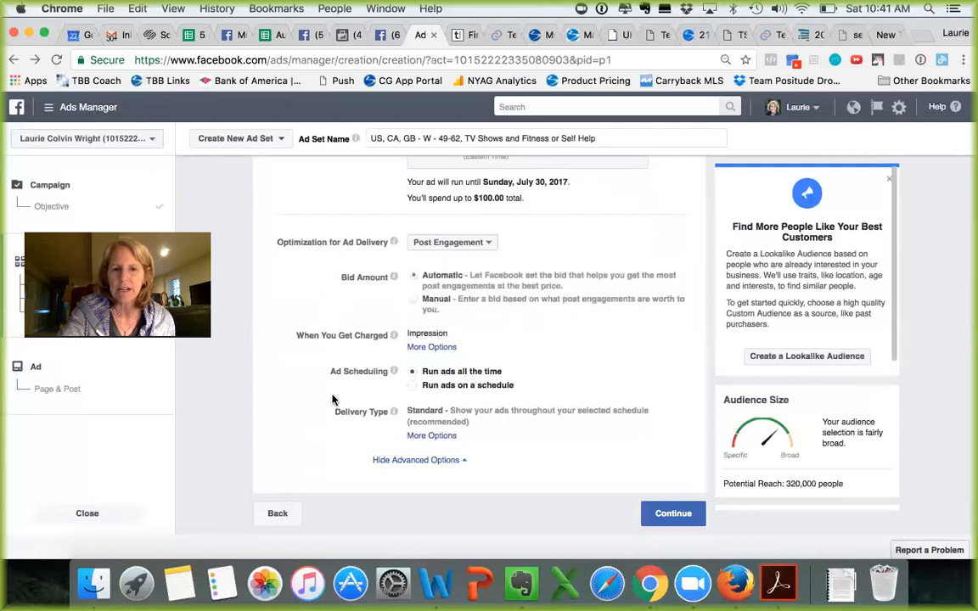
click(413, 390)
scroll(585, 395, down, 4)
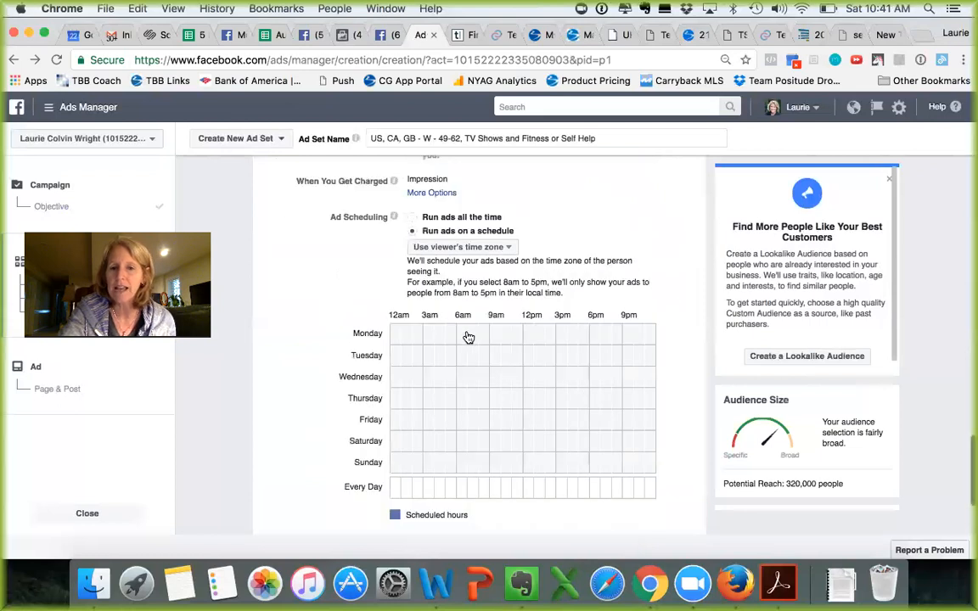
scroll(325, 386, down, 1)
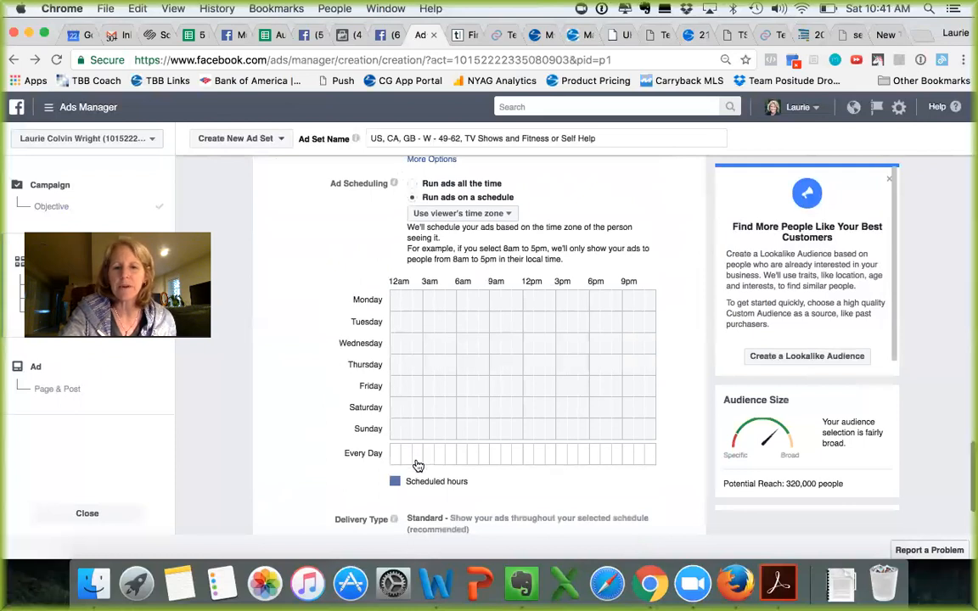
Schedule the ads for 3am to 6am every day and 6pm to 9pm on Friday, and hide the advanced options.
drag(428, 464, 456, 464)
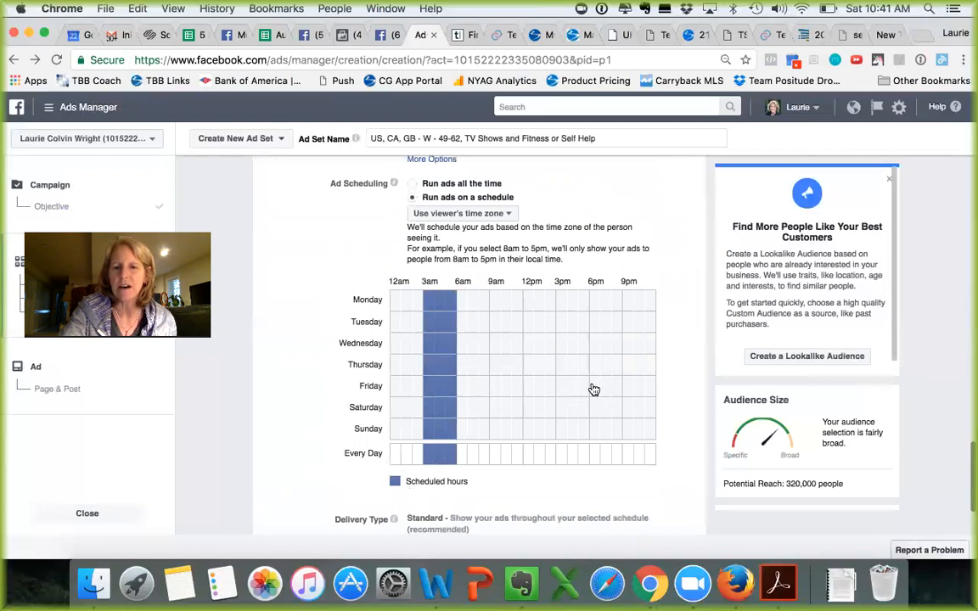
drag(594, 390, 618, 390)
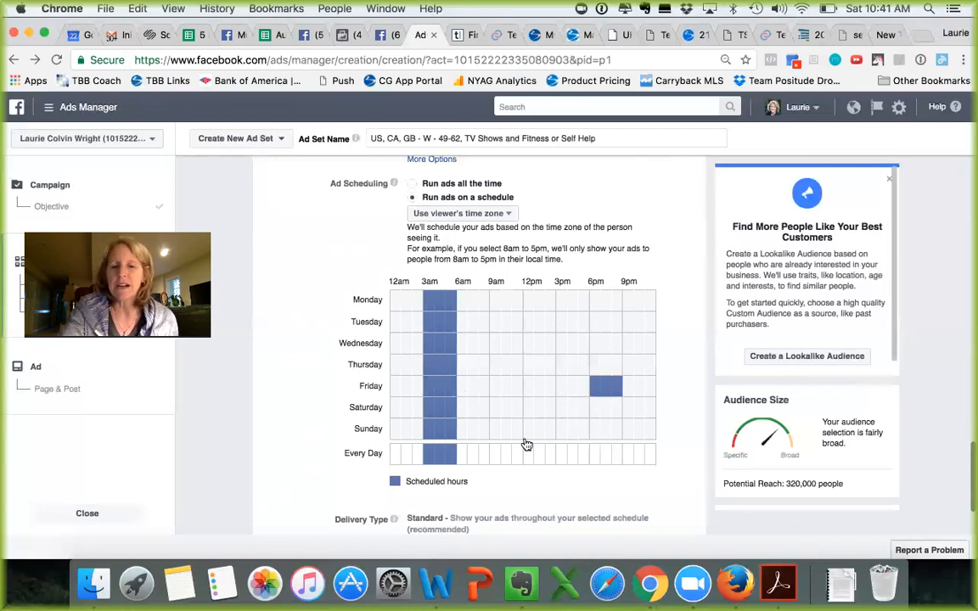
scroll(526, 445, down, 1)
scroll(525, 444, down, 2)
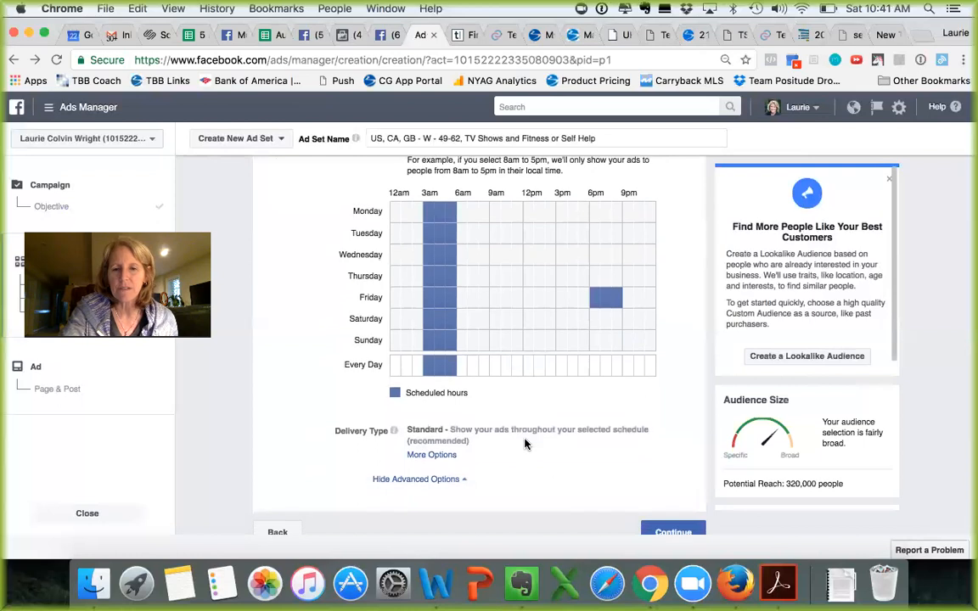
scroll(524, 444, down, 1)
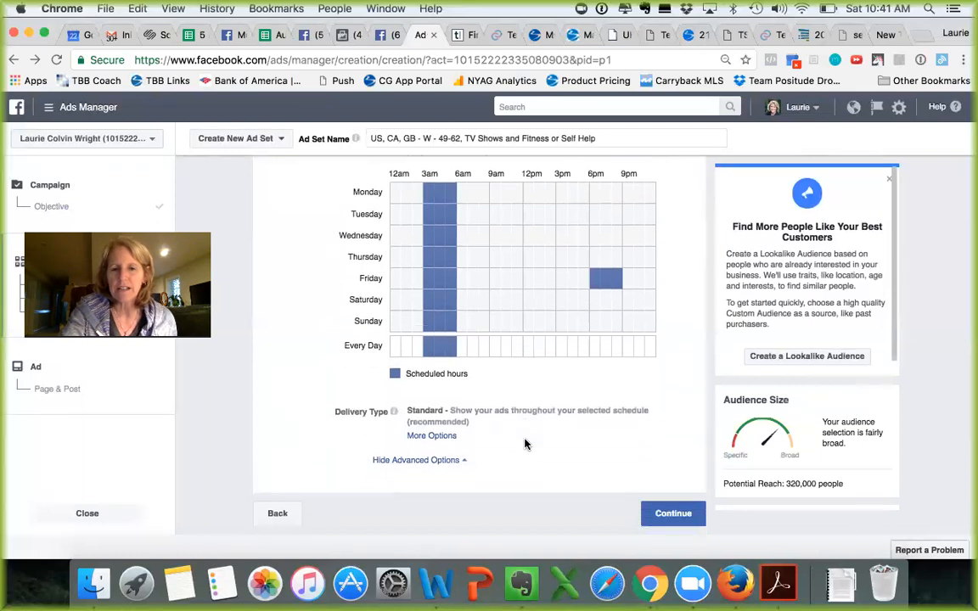
scroll(533, 398, down, 1)
click(461, 460)
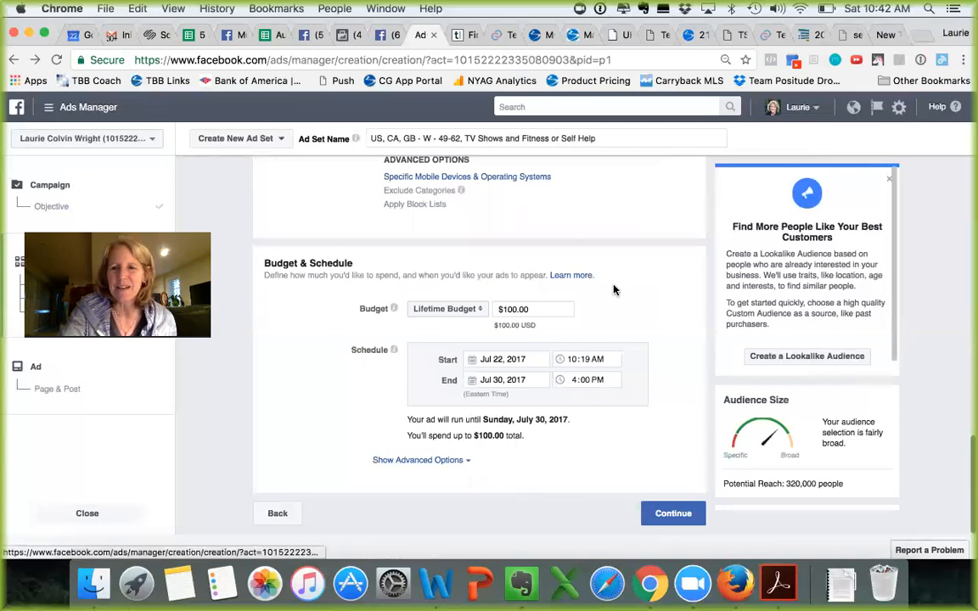
Review the whole ad set from audience to budget and schedule, and continue to the ad's Page & Post settings.
scroll(613, 290, up, 10)
scroll(613, 290, up, 5)
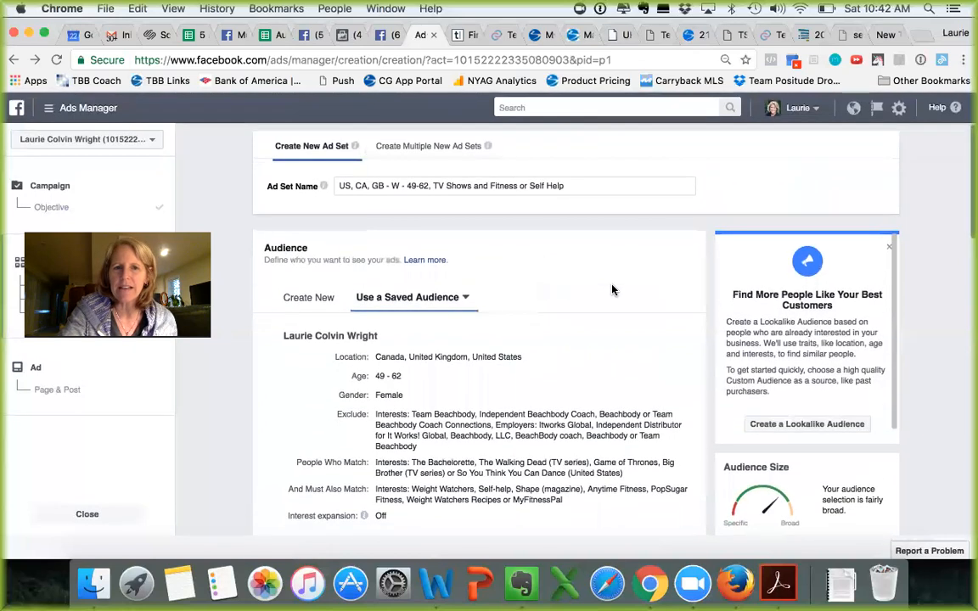
scroll(613, 291, down, 5)
scroll(613, 290, down, 10)
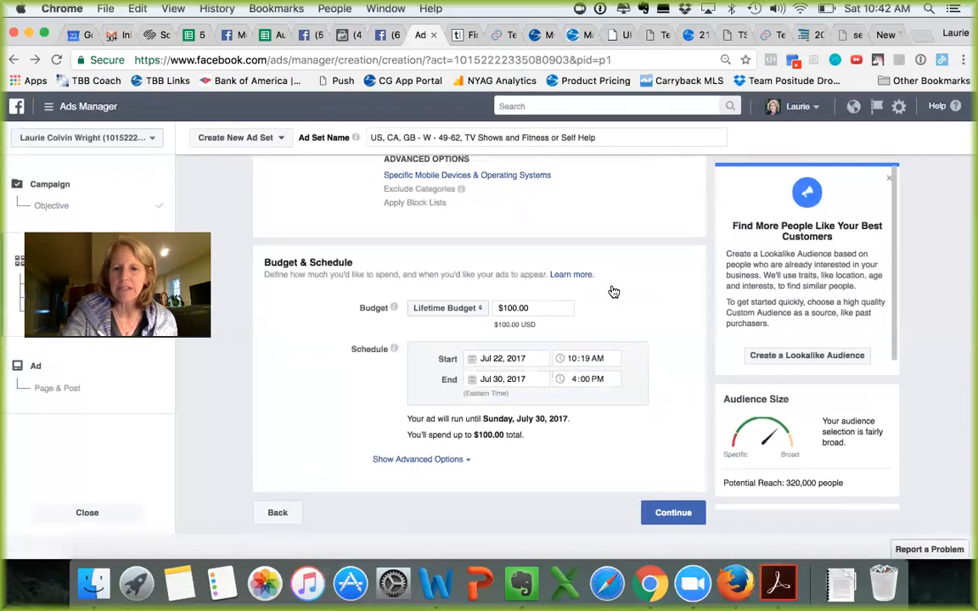
click(663, 514)
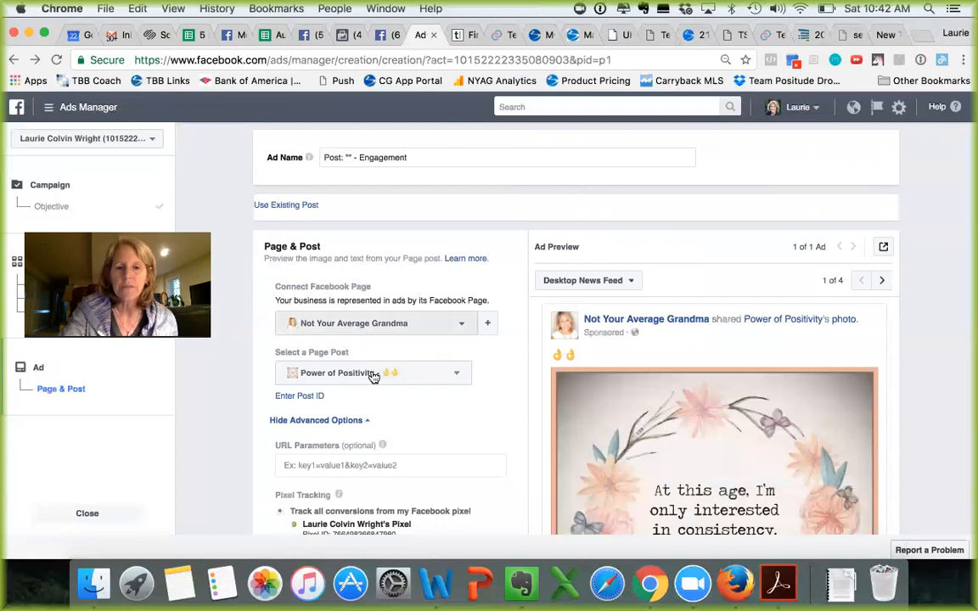
Choose the page post beginning "How would you like to spend 5 FUN days learning how to FEEL MORE AMAZING?" for the ad.
click(458, 378)
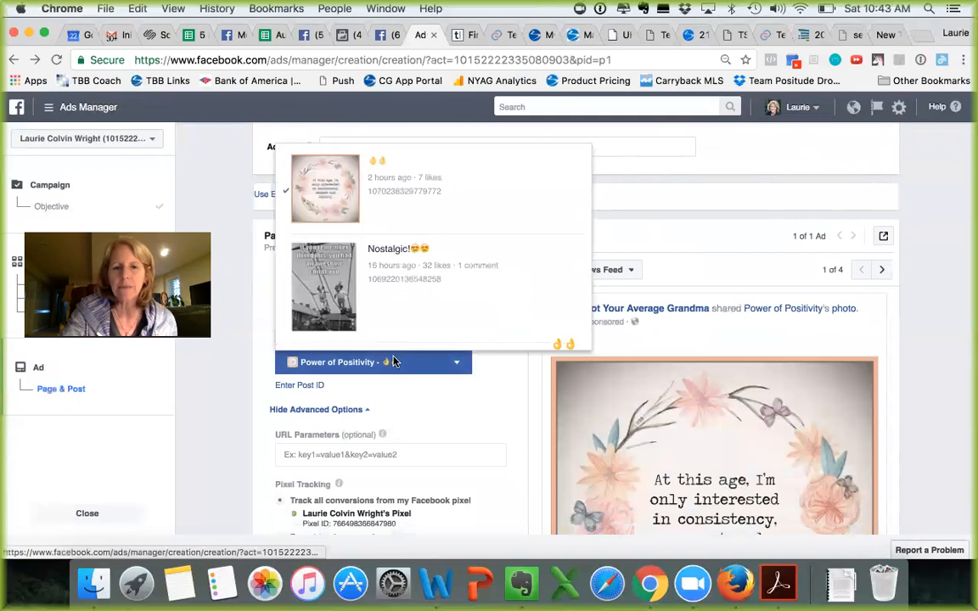
scroll(396, 266, down, 4)
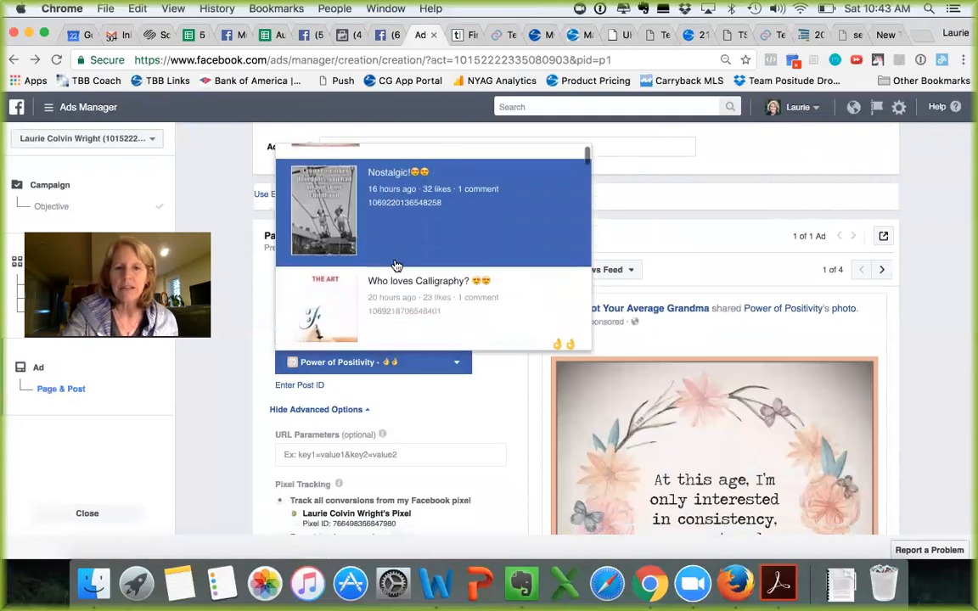
scroll(395, 266, down, 5)
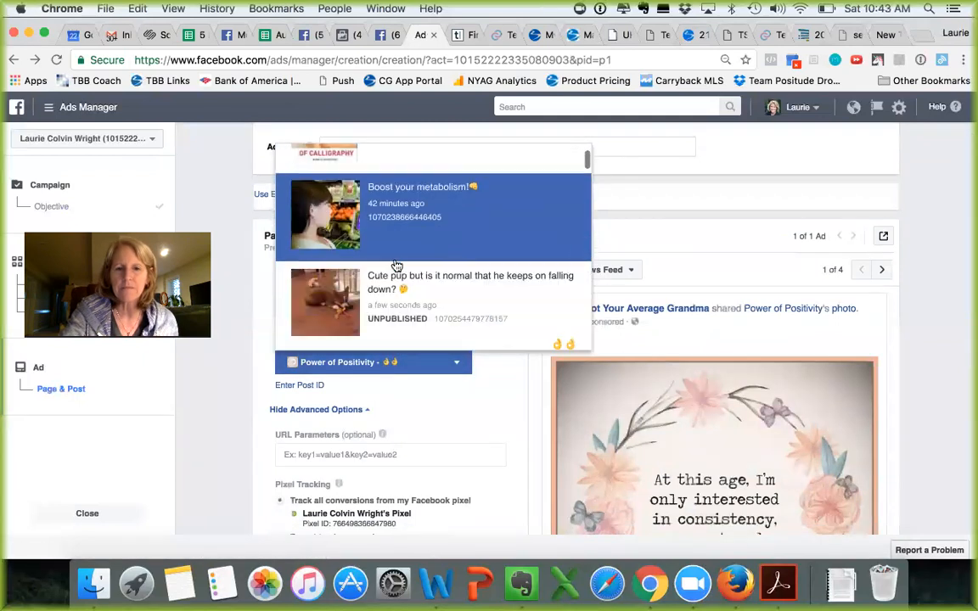
scroll(395, 266, down, 6)
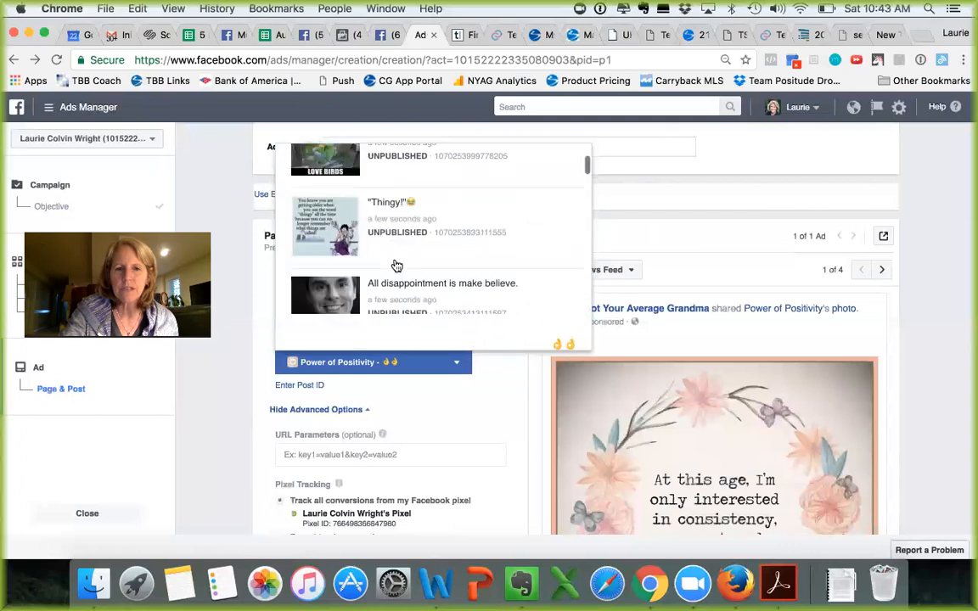
scroll(395, 266, down, 6)
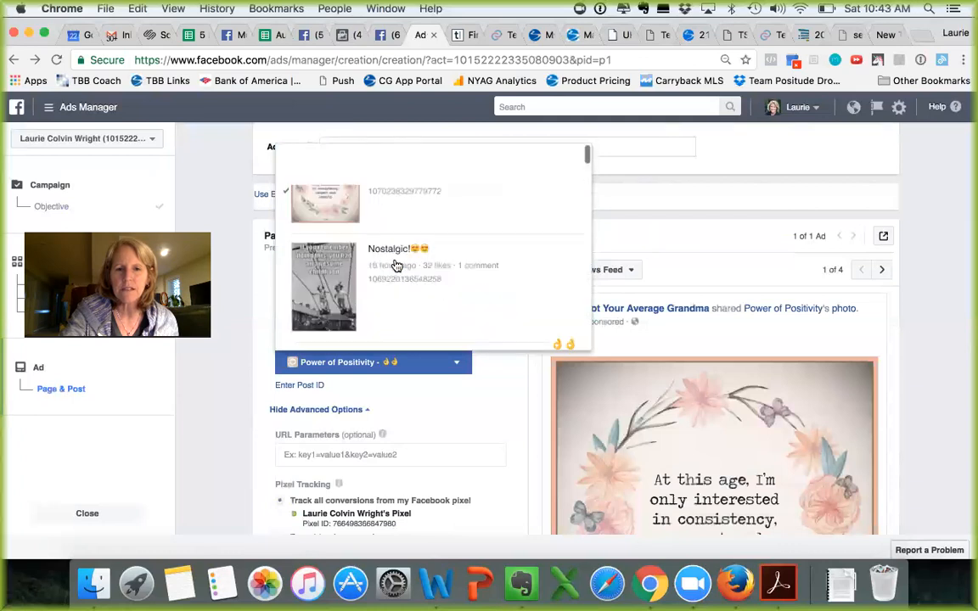
scroll(396, 266, down, 10)
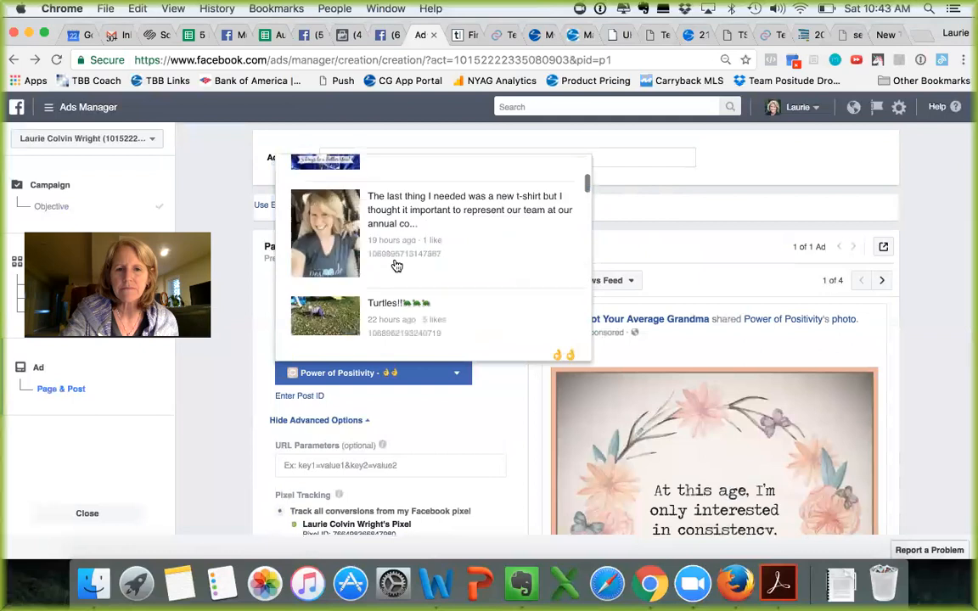
scroll(396, 266, up, 3)
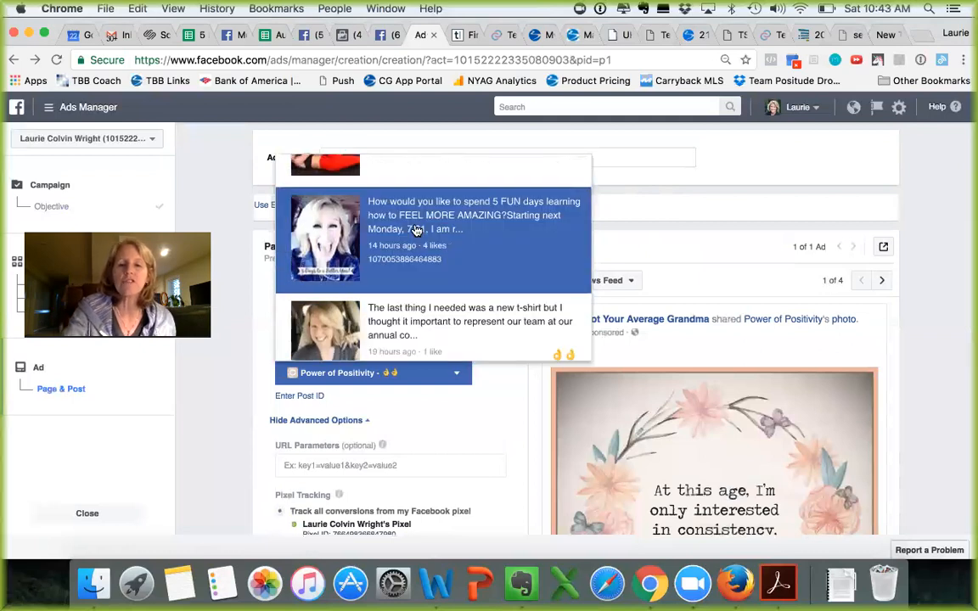
scroll(416, 230, up, 5)
scroll(416, 230, down, 2)
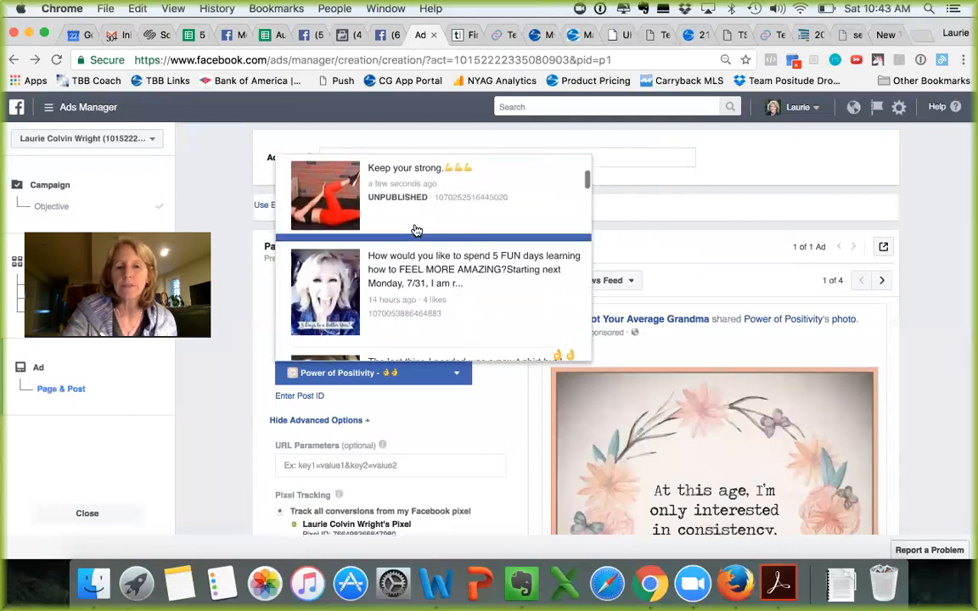
click(412, 283)
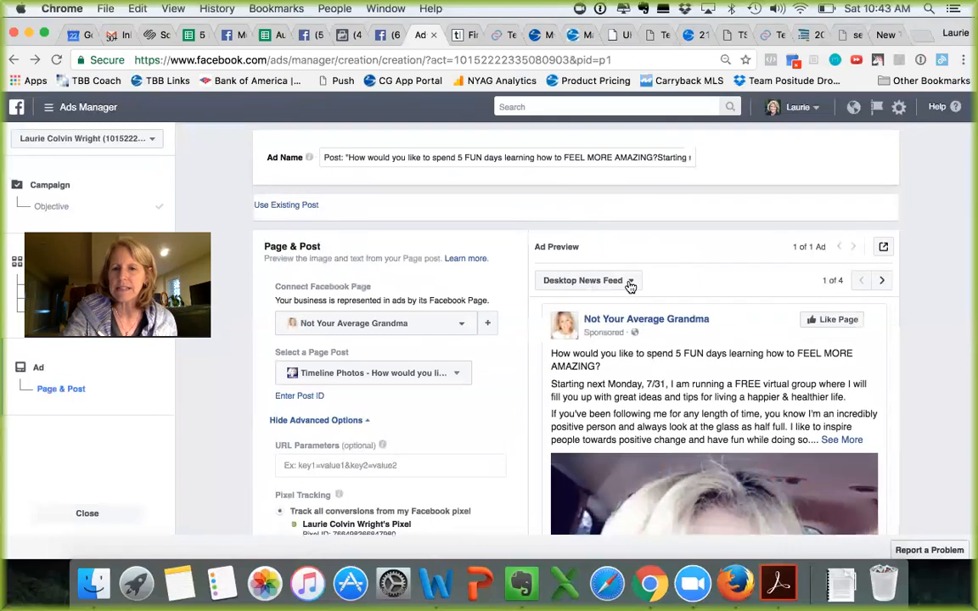
Preview the ad in the Desktop News Feed, Mobile News Feed and Desktop Right Column formats.
scroll(651, 399, down, 5)
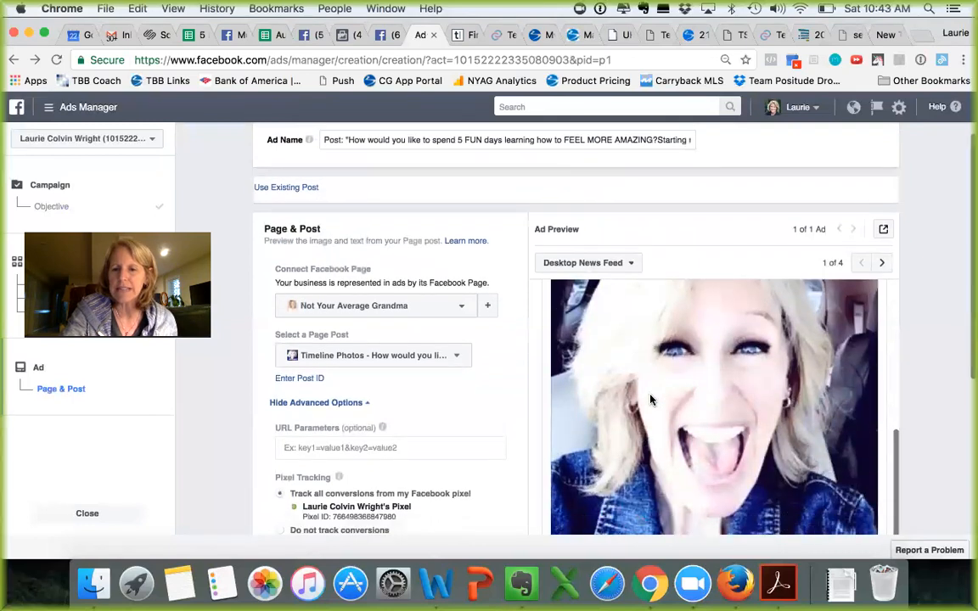
scroll(652, 399, up, 5)
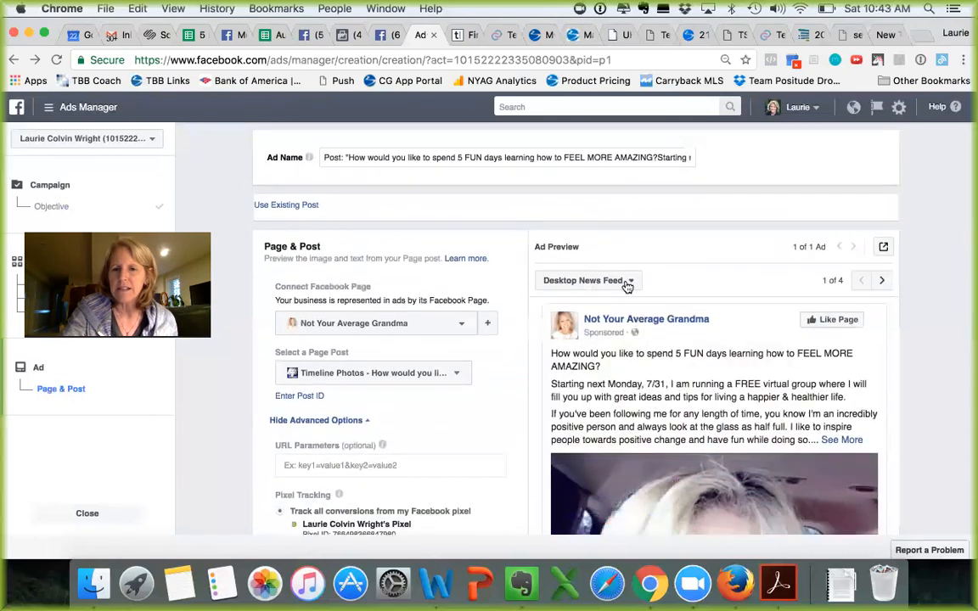
click(627, 283)
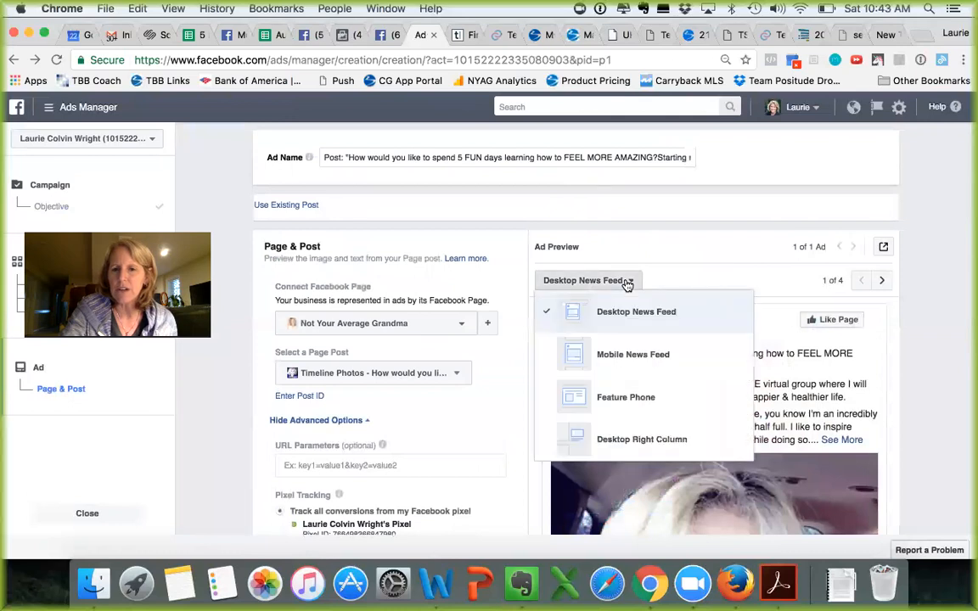
click(625, 364)
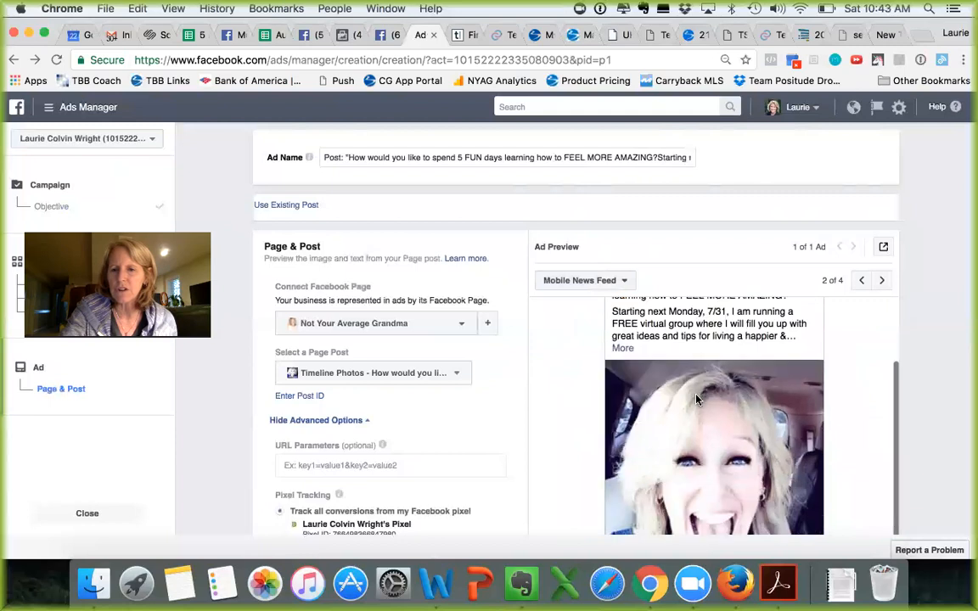
click(620, 283)
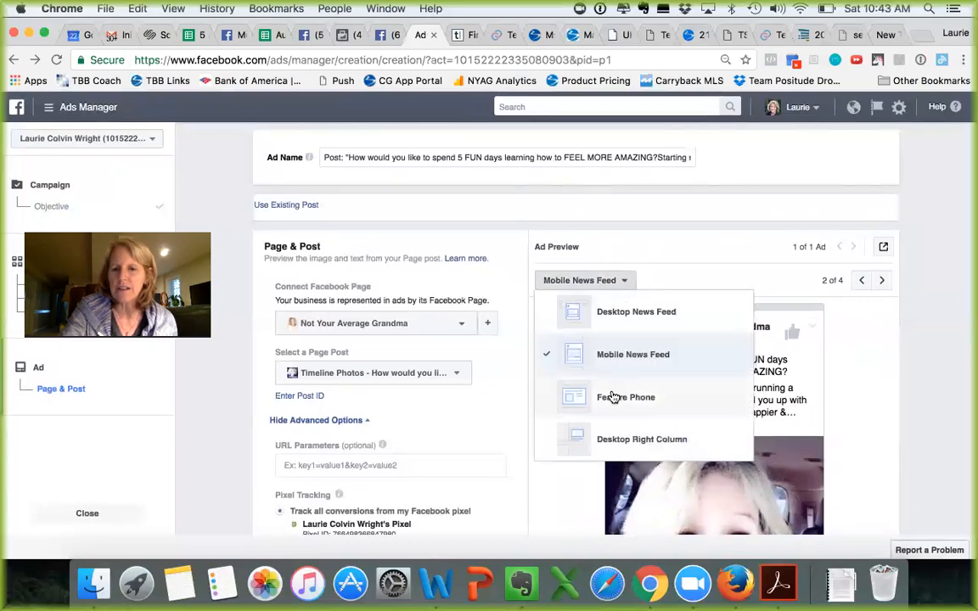
click(619, 448)
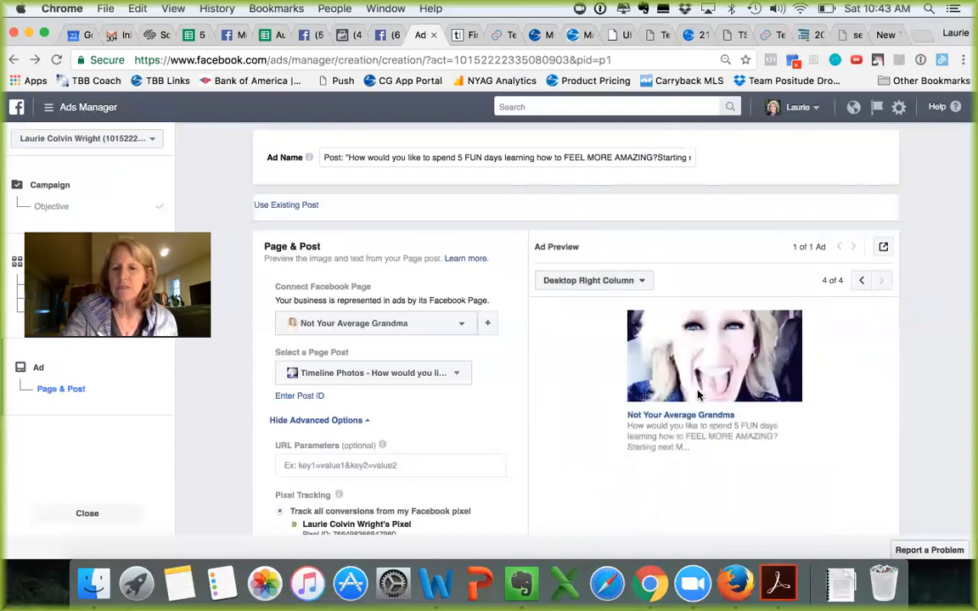
Check the ad's URL parameters and tracking options, place the order, and continue to the ad list.
scroll(695, 409, down, 1)
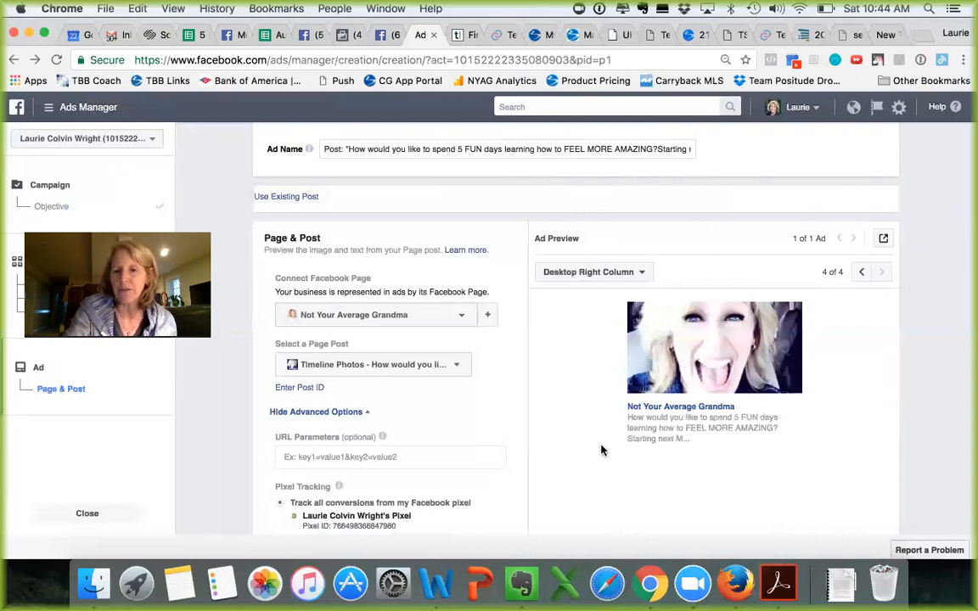
scroll(604, 423, down, 3)
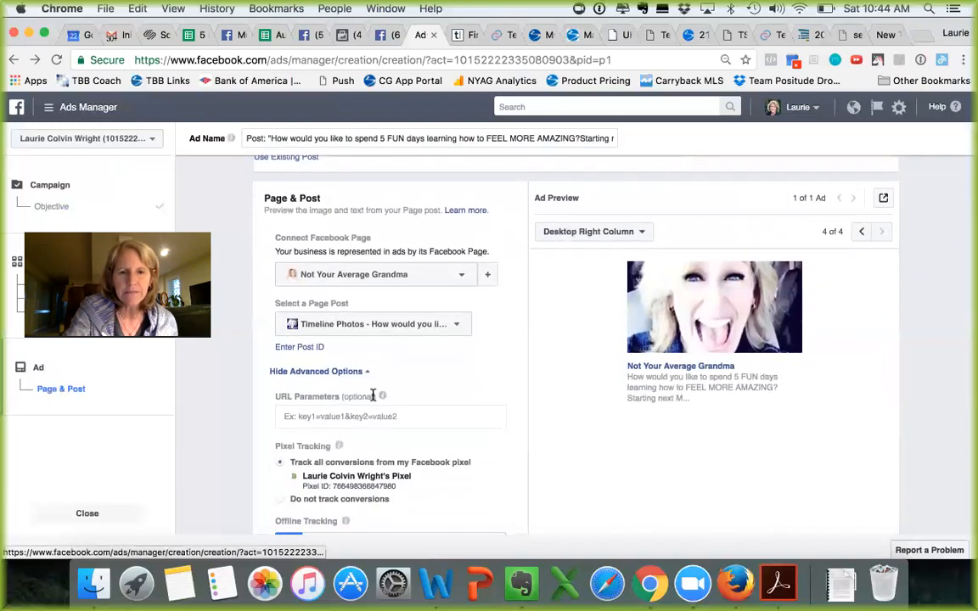
scroll(372, 395, down, 4)
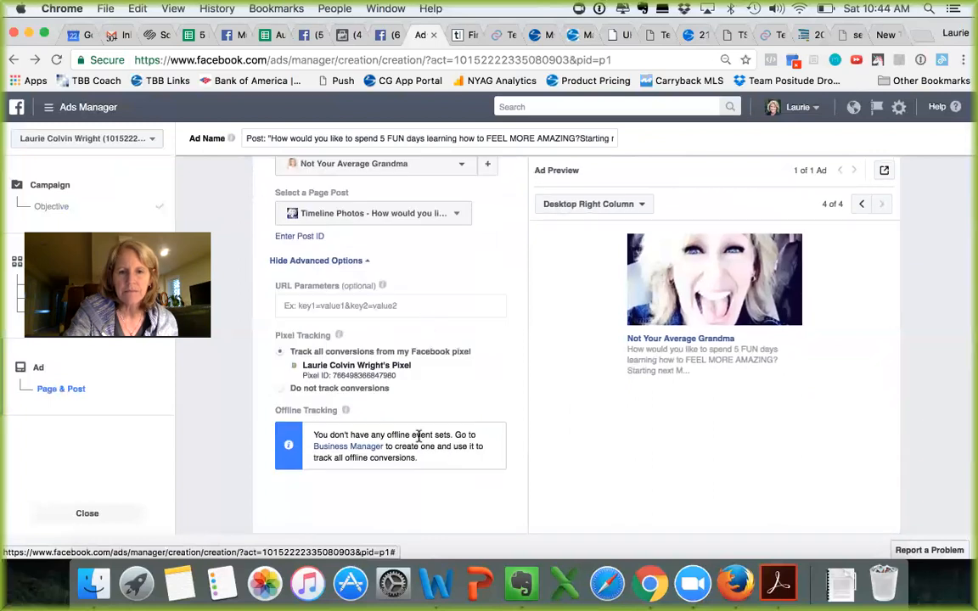
scroll(418, 424, down, 3)
scroll(418, 440, up, 5)
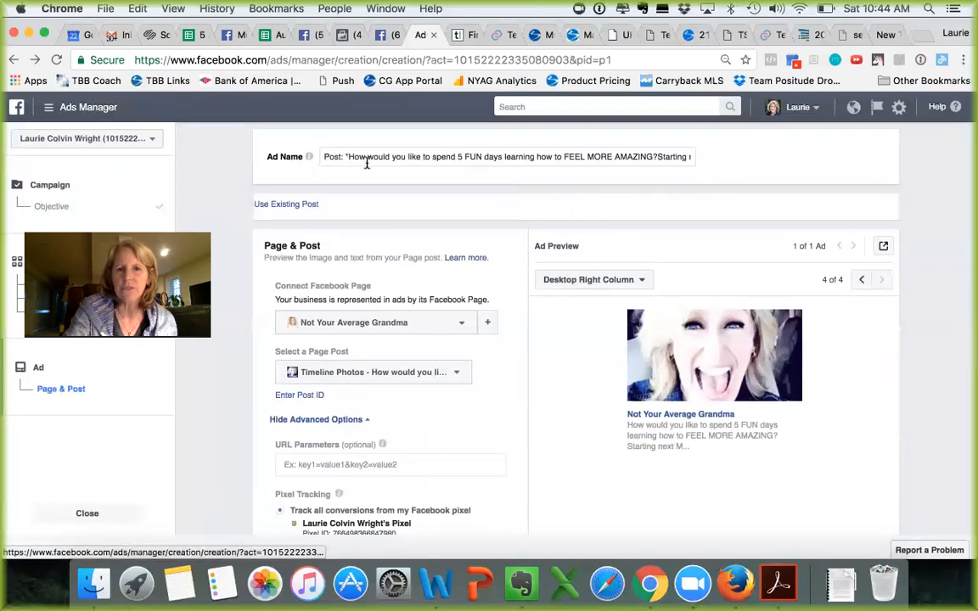
scroll(374, 295, down, 1)
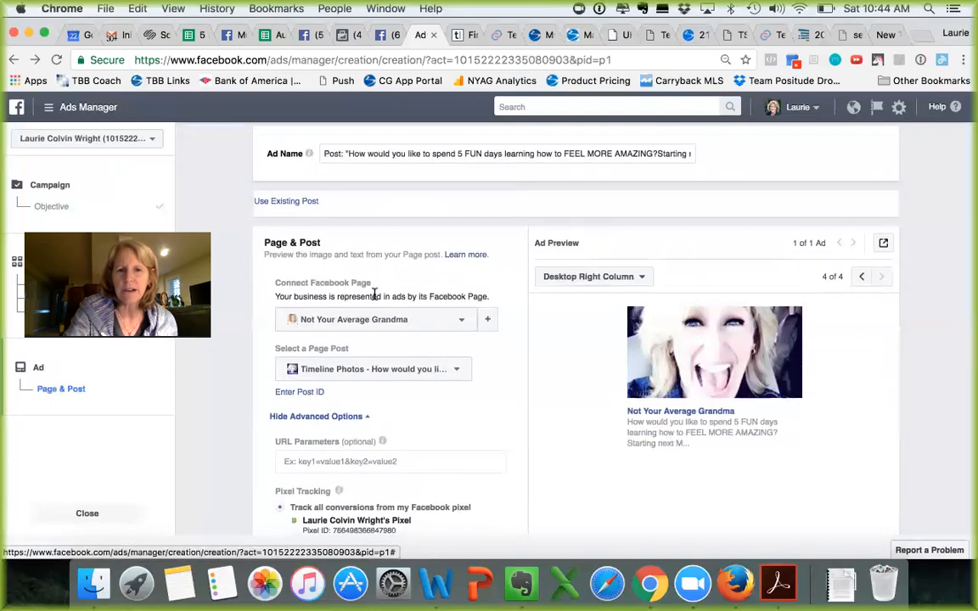
scroll(374, 296, down, 5)
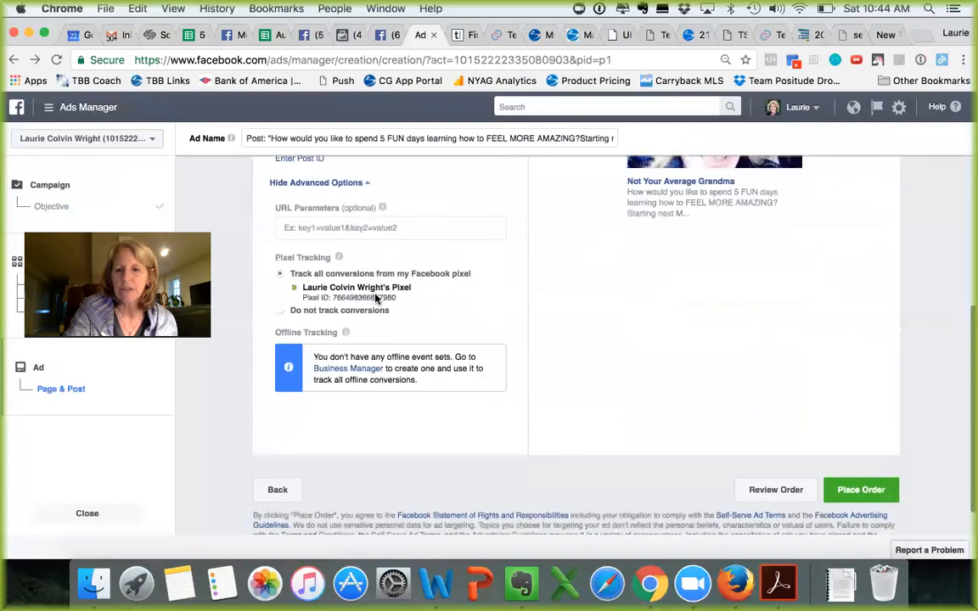
click(849, 482)
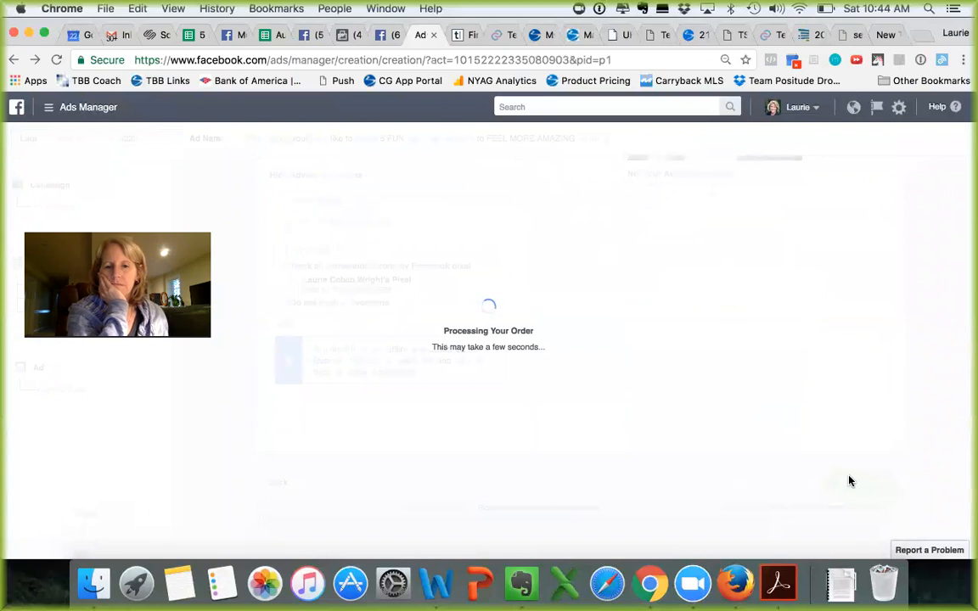
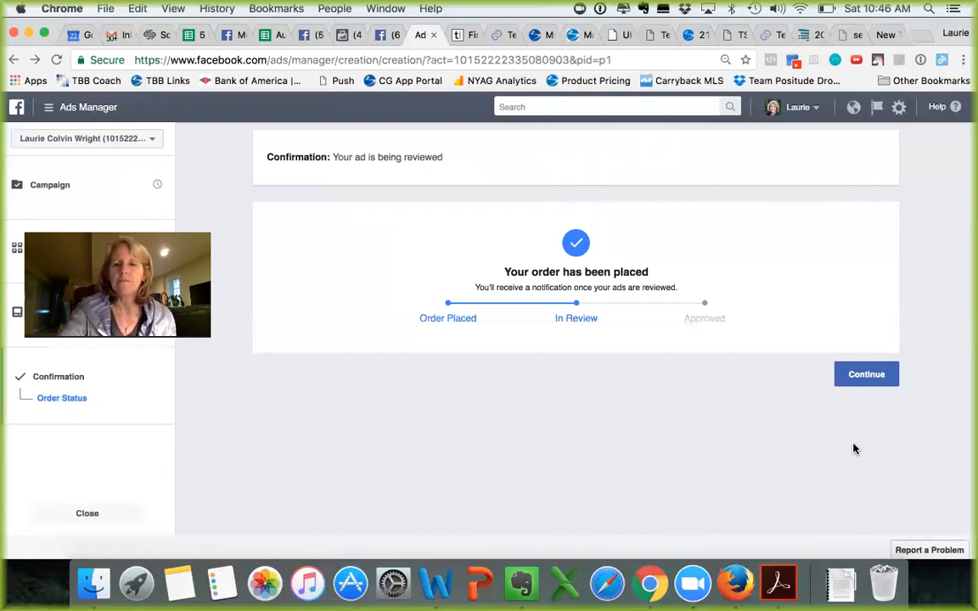
click(865, 380)
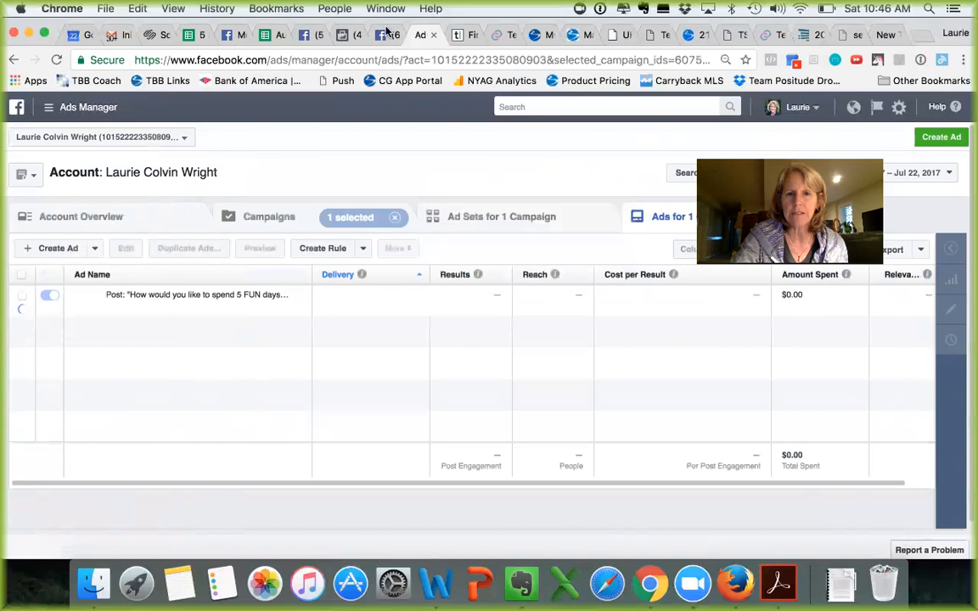
Look at the ad management options in the Facebook profile's account menu, and return to Ads Manager.
click(386, 36)
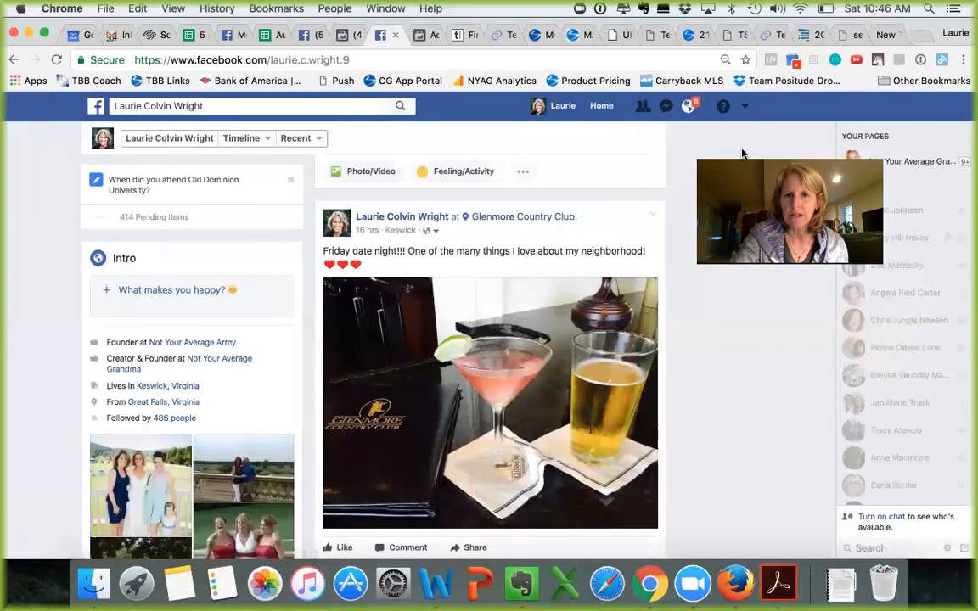
click(747, 110)
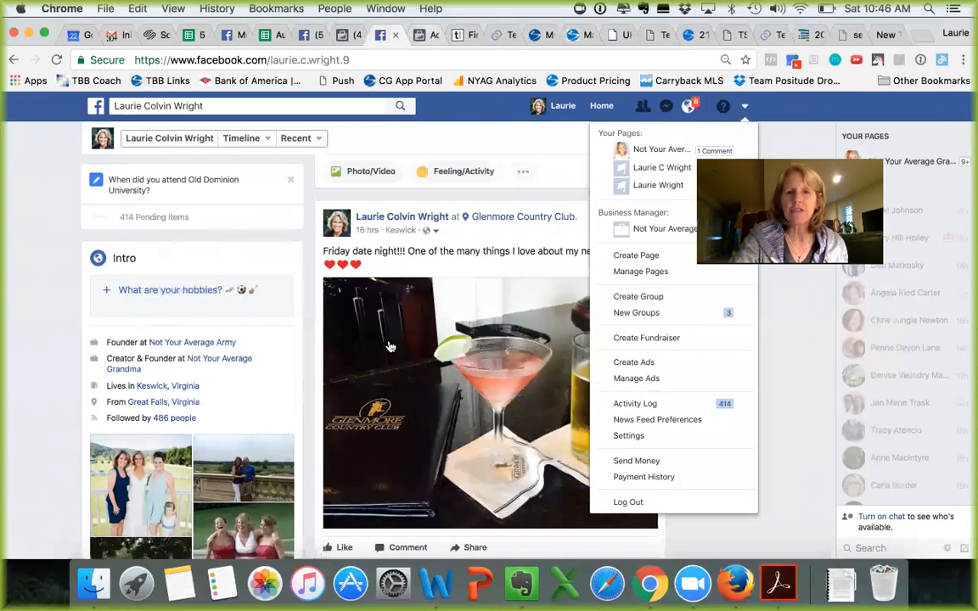
click(422, 35)
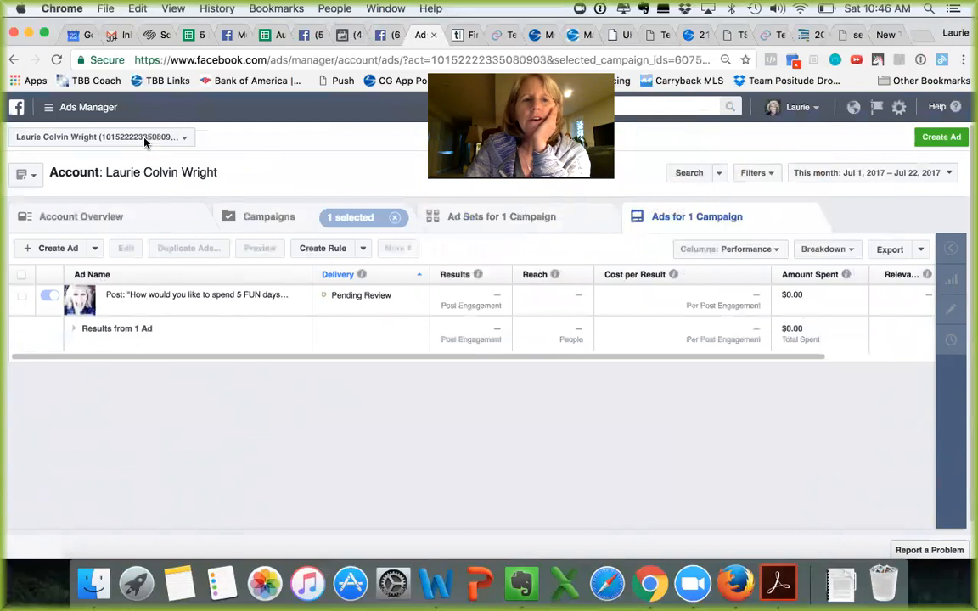
Open the Ads Manager overview listing all of the account's campaigns.
click(12, 60)
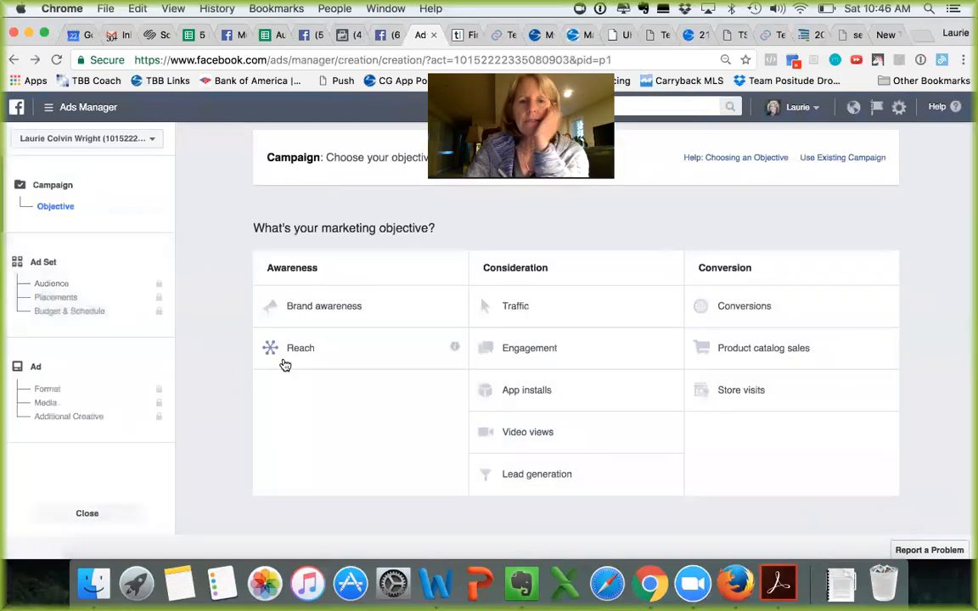
click(89, 108)
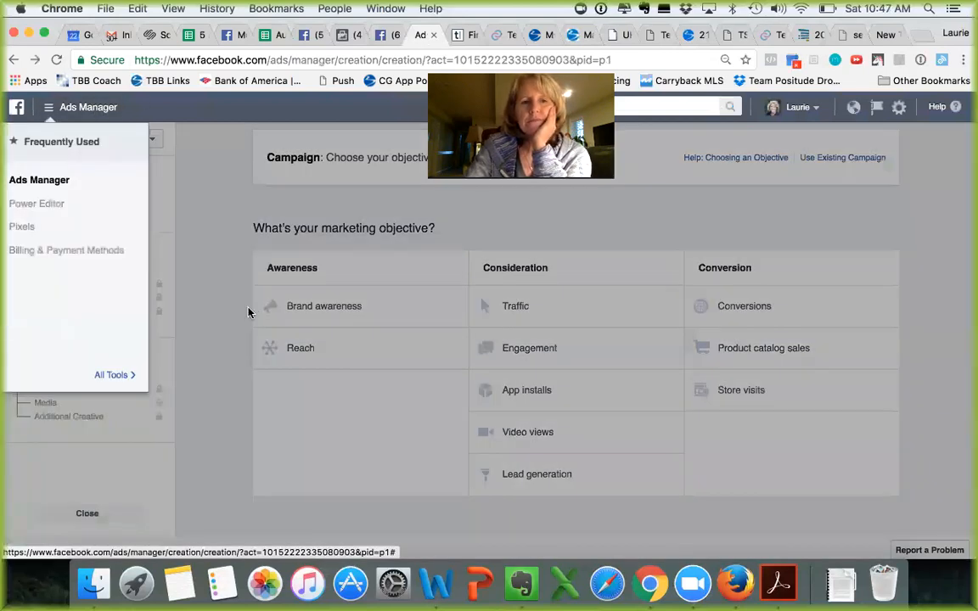
click(53, 183)
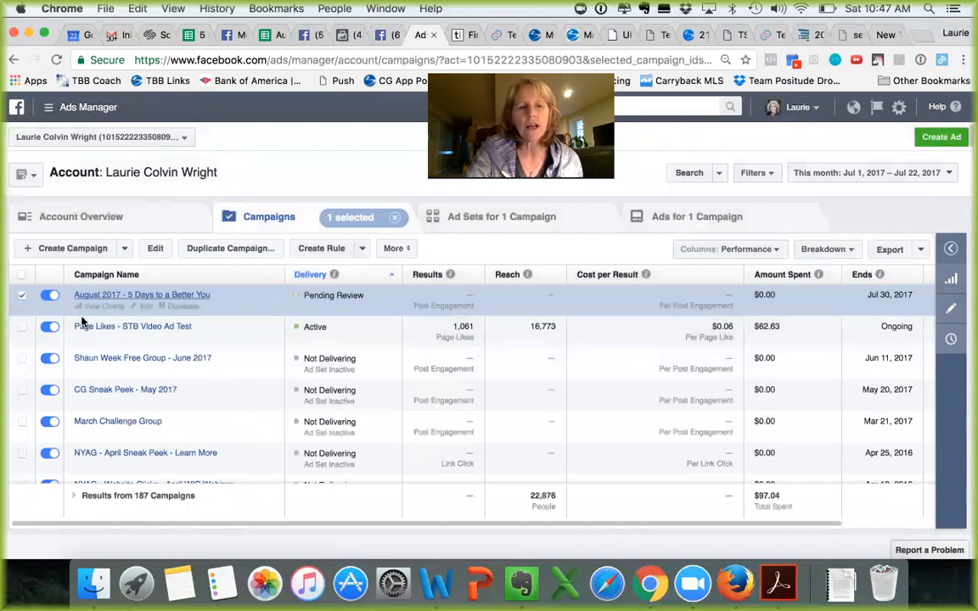
Examine the ad sets of the "Page Likes - STB Video Ad Test" campaign, dismiss the delivery insights tip, and return to the campaign list.
click(134, 332)
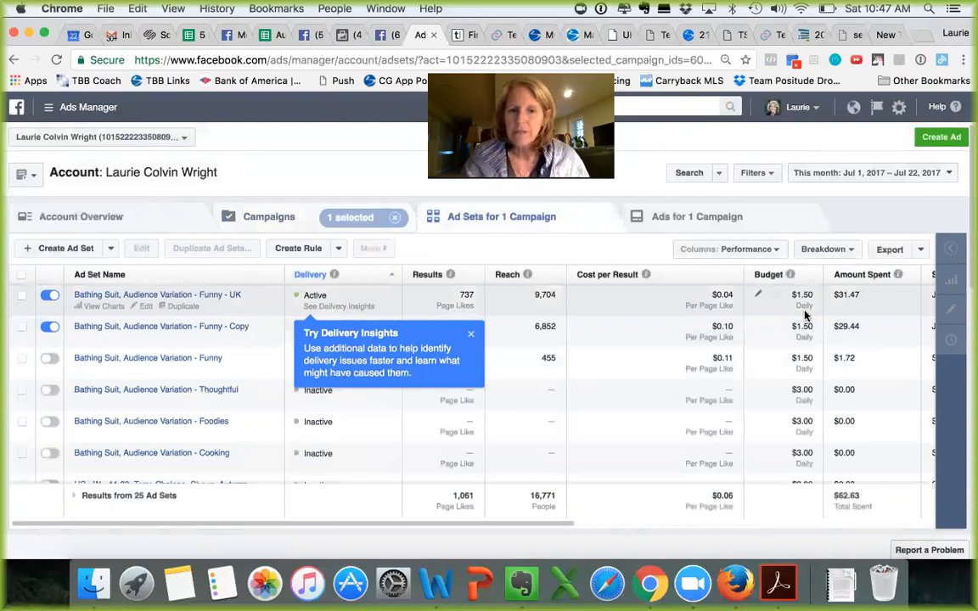
click(470, 334)
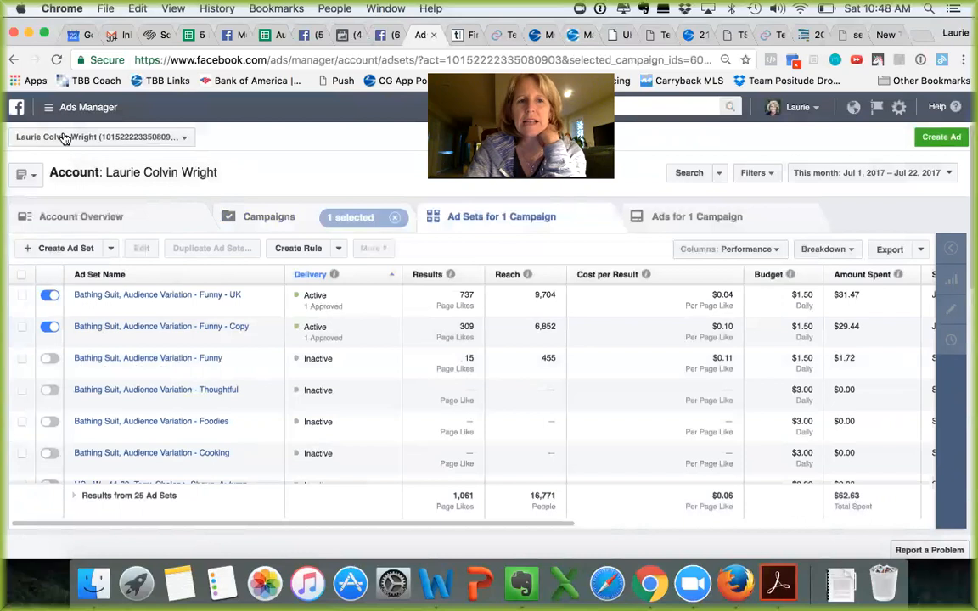
click(13, 60)
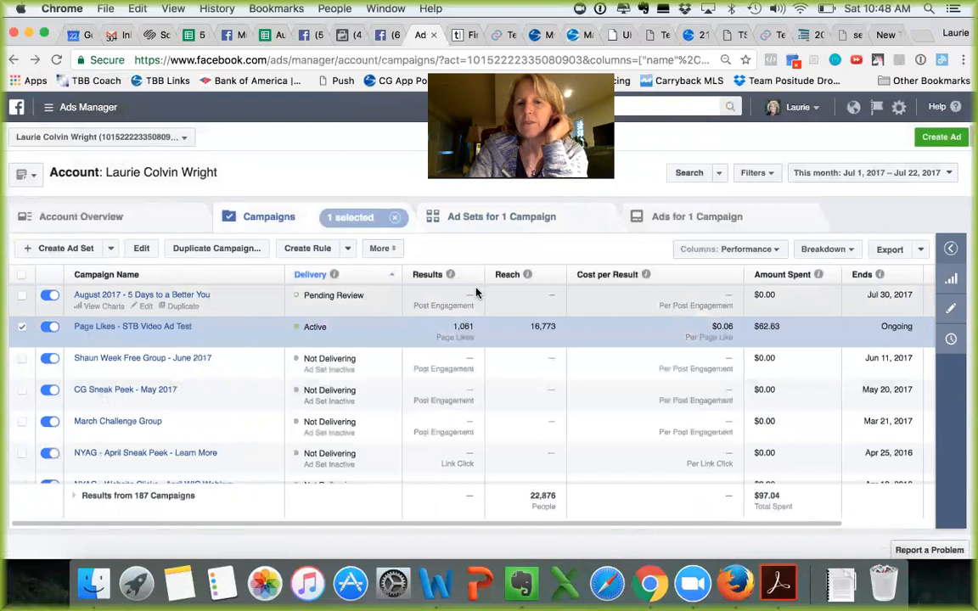
Select the "August 2017 - 5 Days to a Better You" campaign and look through the older campaigns in the list.
click(772, 294)
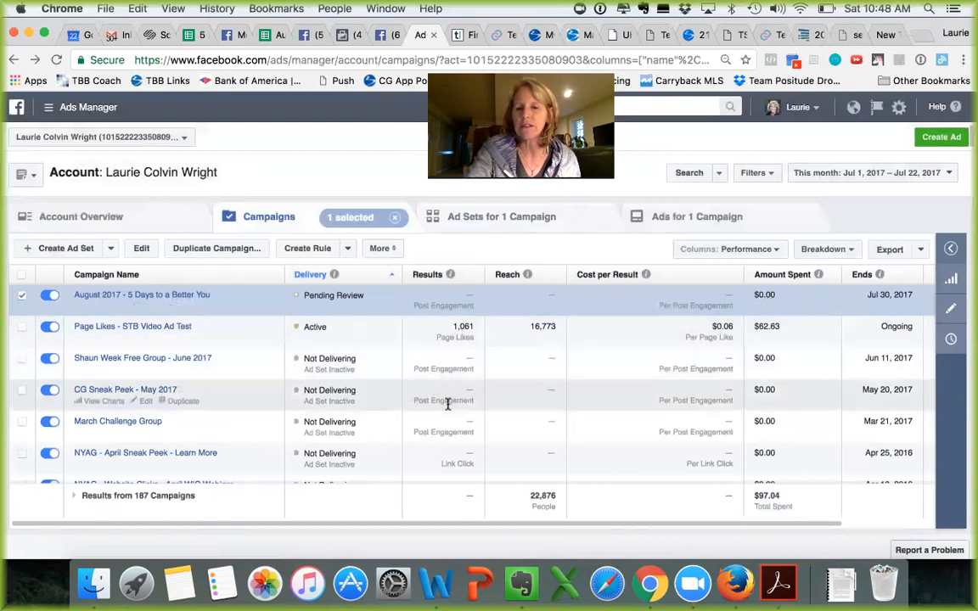
scroll(449, 409, down, 2)
scroll(449, 409, up, 1)
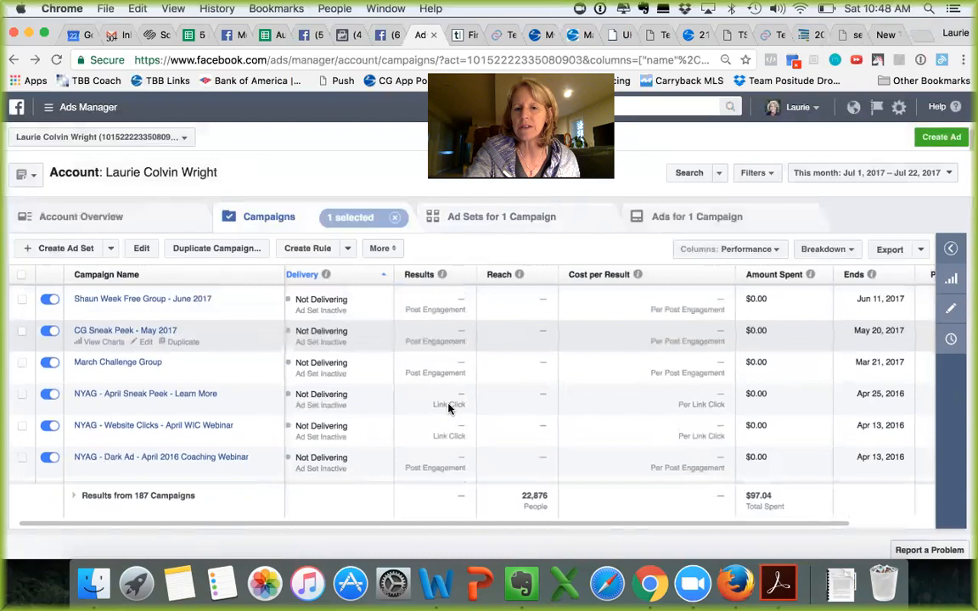
Check the delivery status of the "August 2017 - 5 Days to a Better You" campaign in the campaign list.
scroll(449, 409, up, 2)
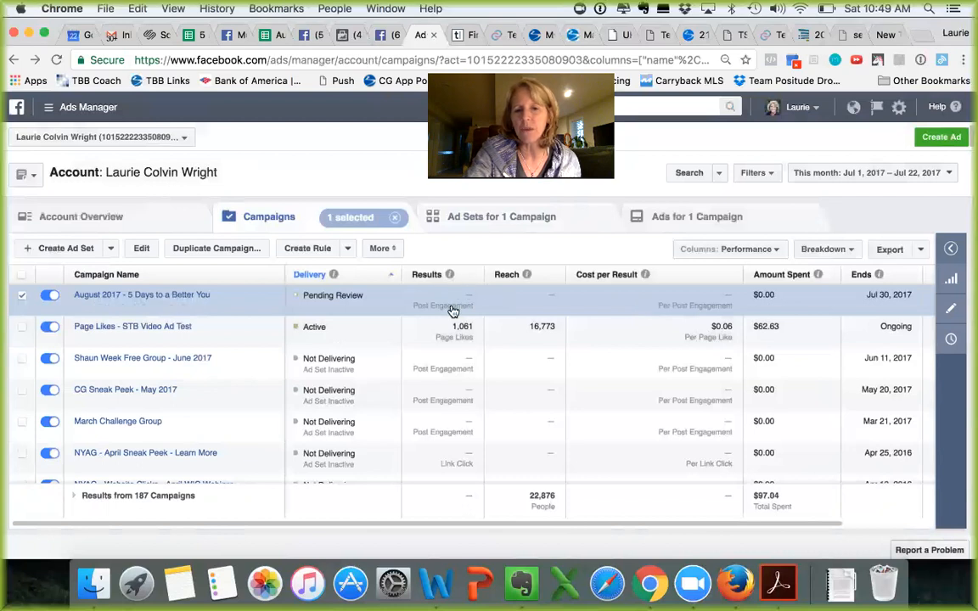
mouse_move(450, 280)
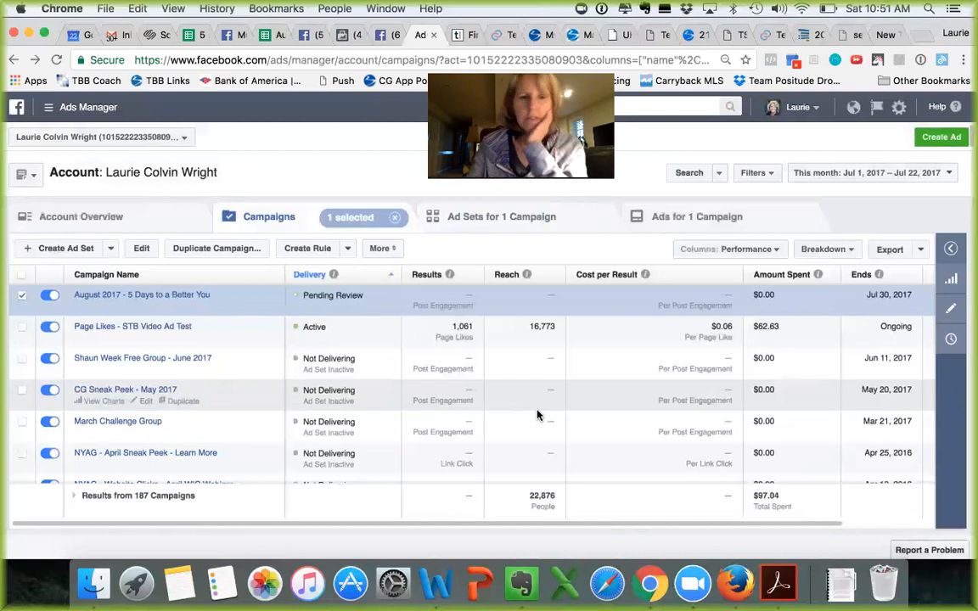
click(50, 297)
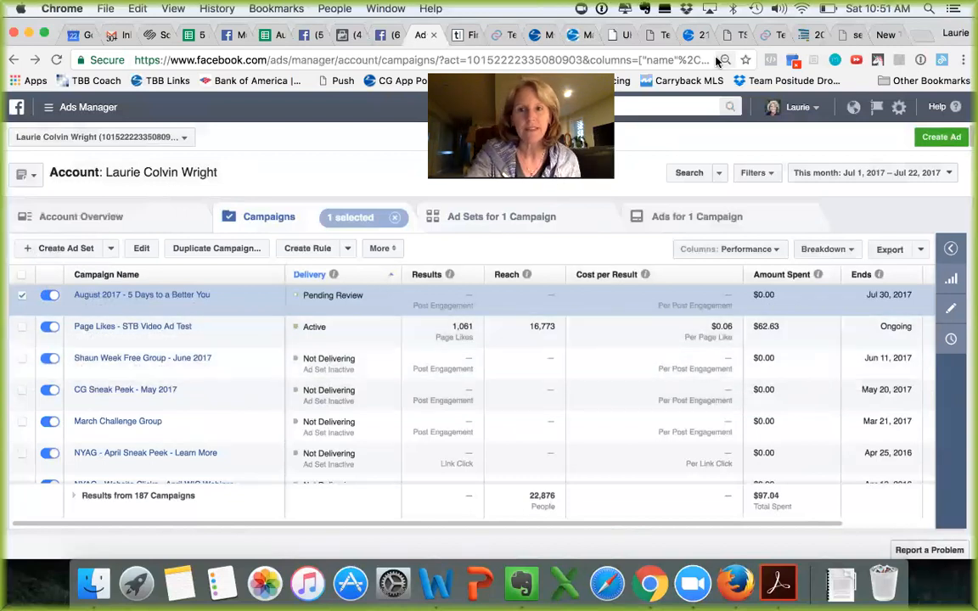
Switch to Firefox and reload the "Not Your Average Grandma" Facebook page.
click(718, 599)
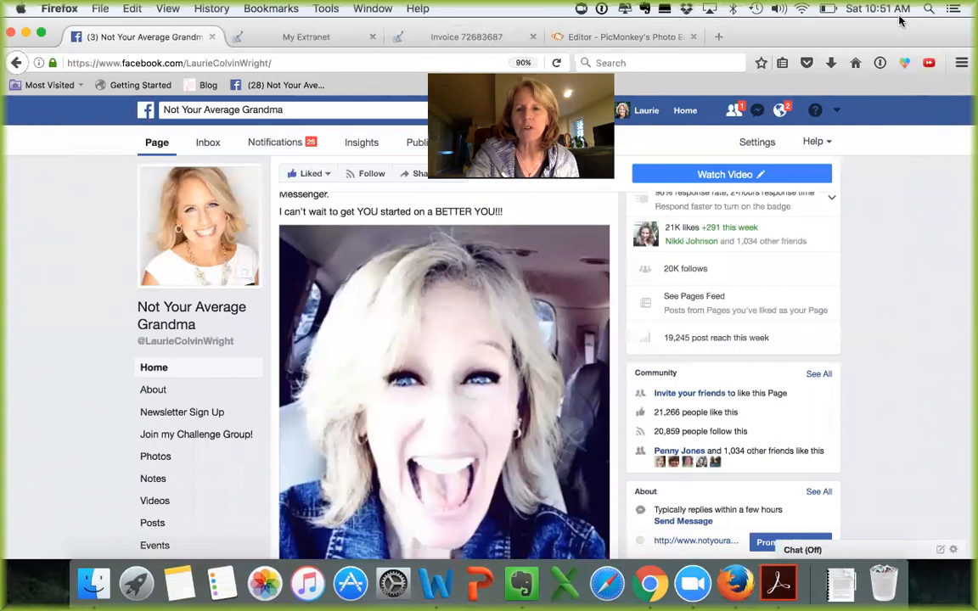
click(556, 65)
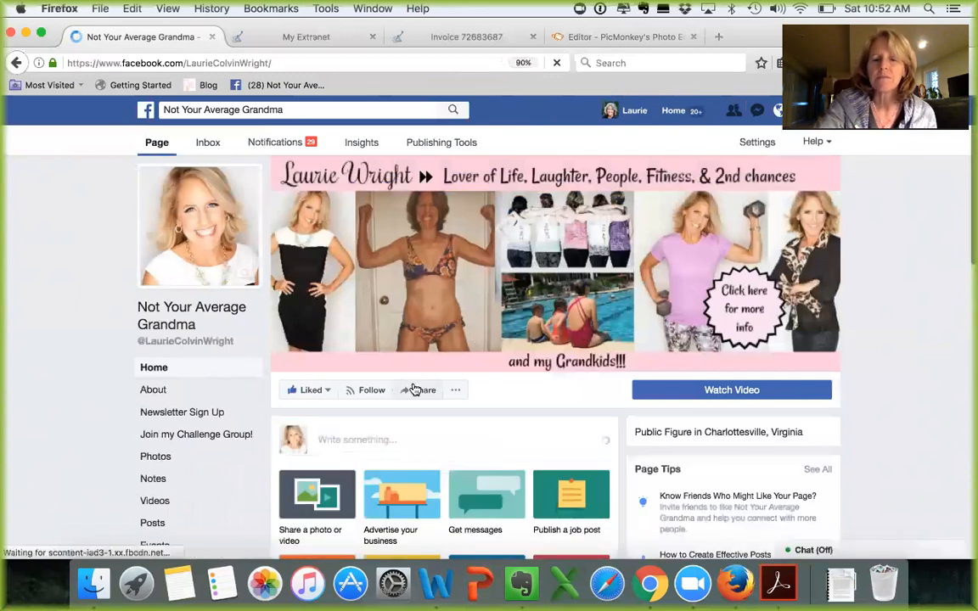
View the "5 Days to a Better You" photo post and its reactions from the page's photos, and return to the page.
scroll(414, 395, down, 5)
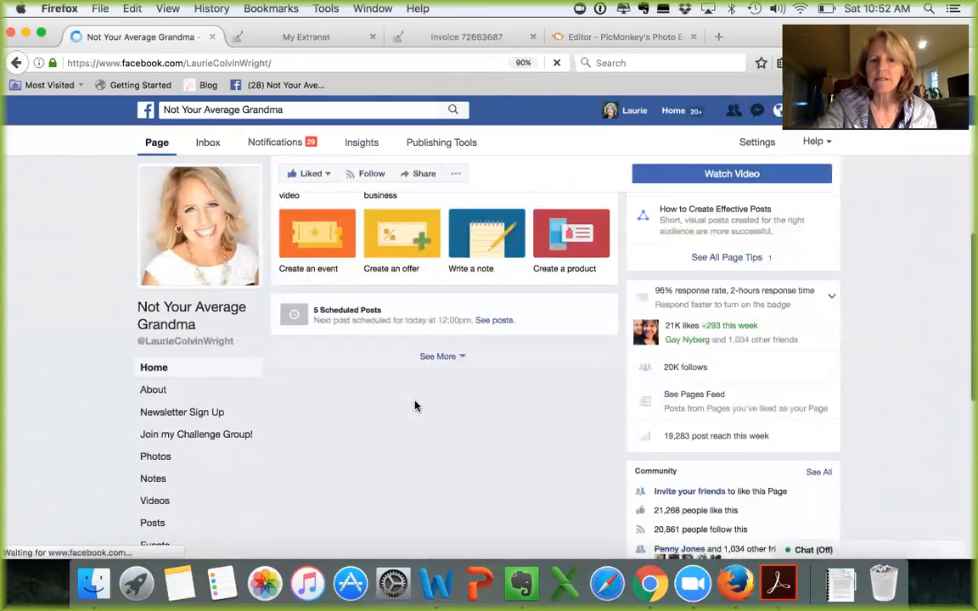
scroll(415, 406, down, 5)
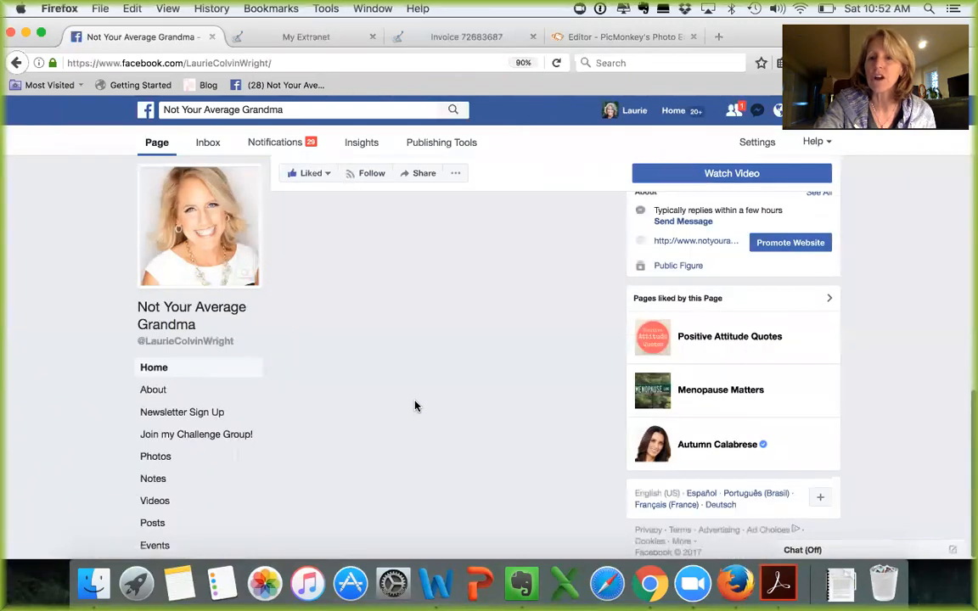
scroll(415, 405, down, 2)
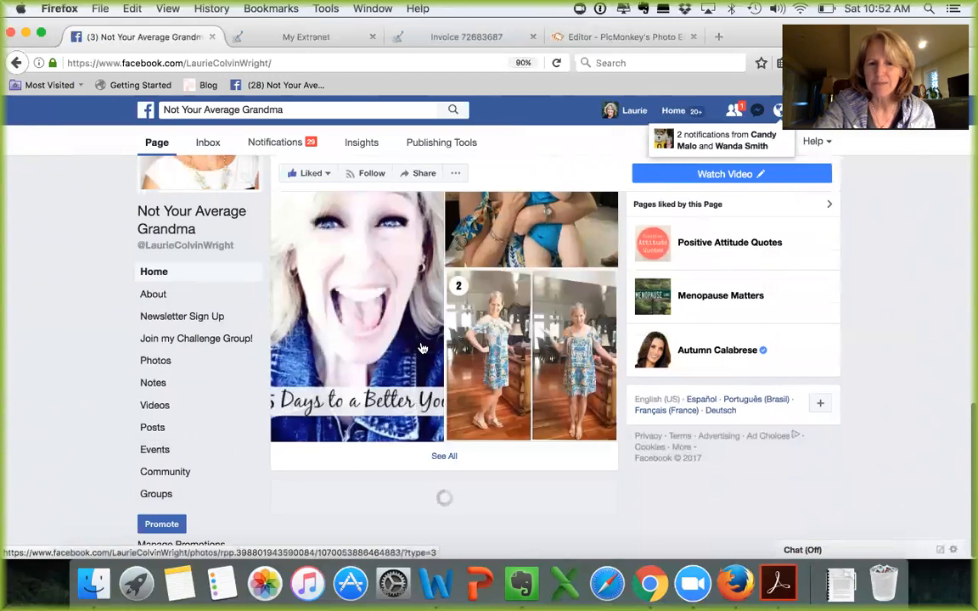
scroll(416, 349, up, 2)
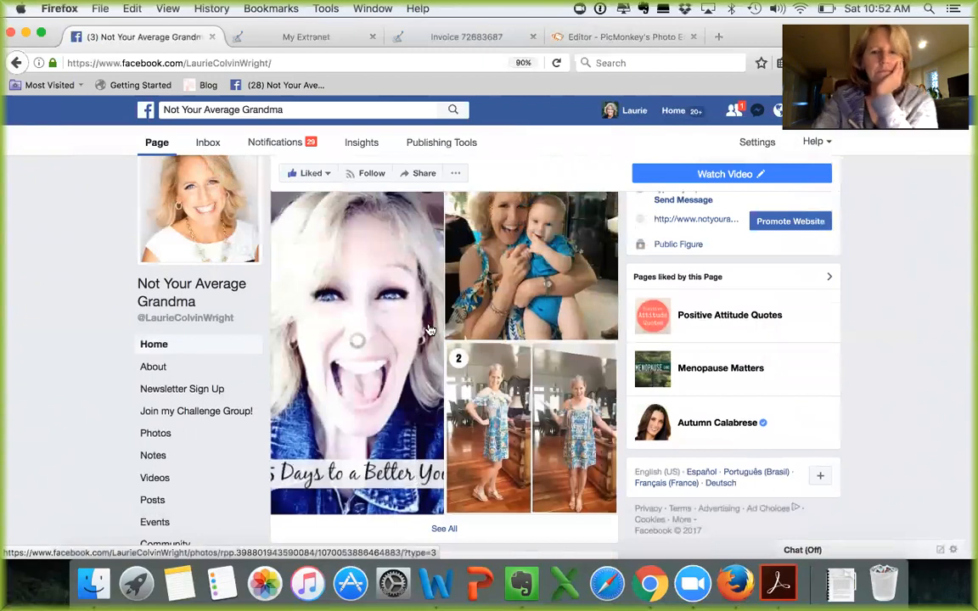
click(430, 330)
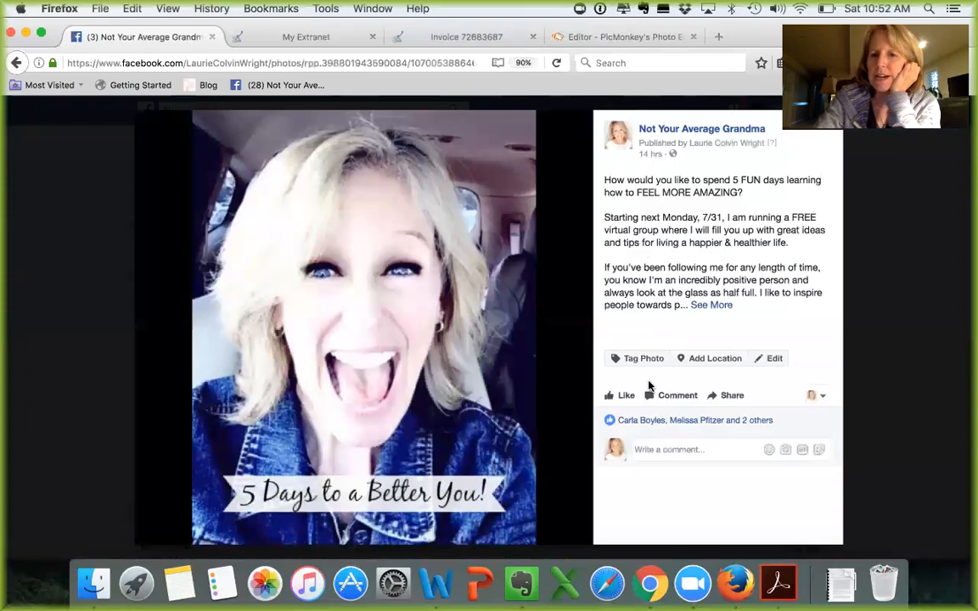
mouse_move(699, 420)
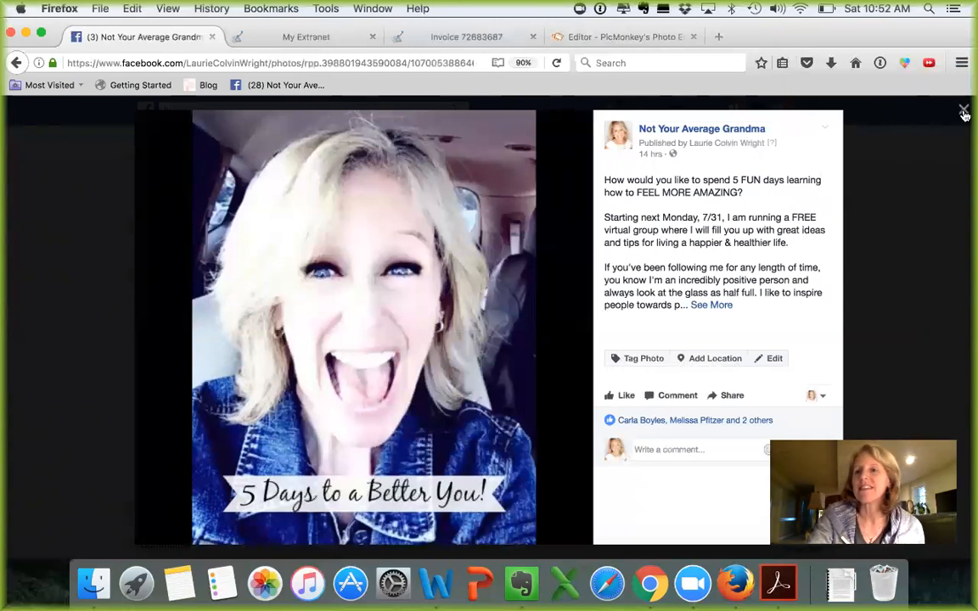
click(678, 129)
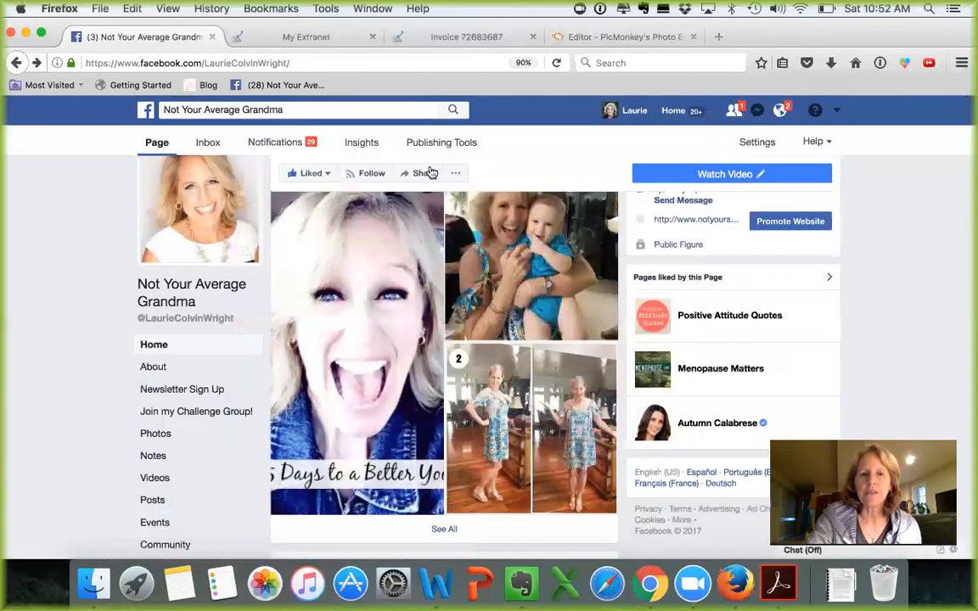
Open the page's notifications and look through today's likes, reactions and posts.
click(284, 143)
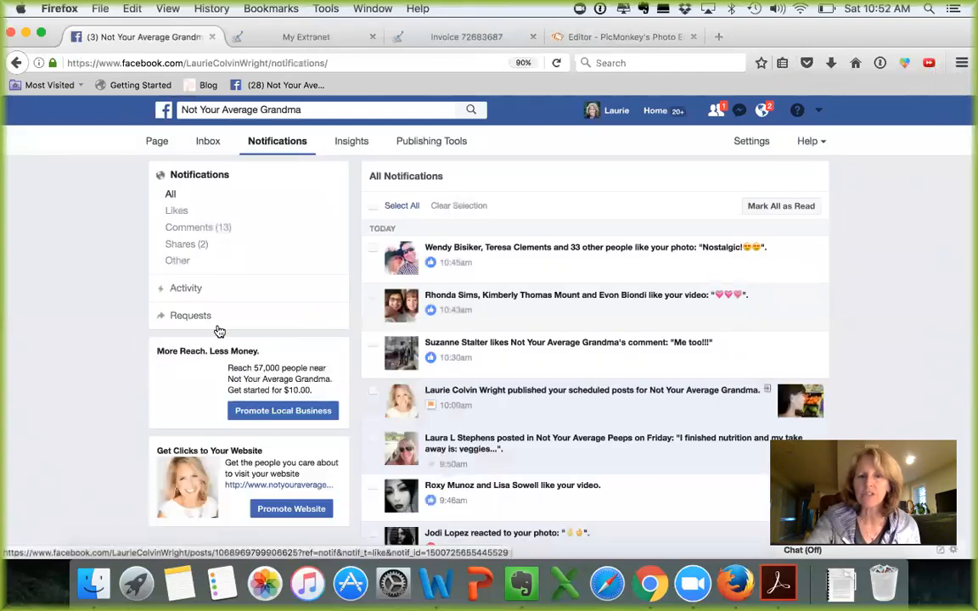
scroll(514, 365, down, 2)
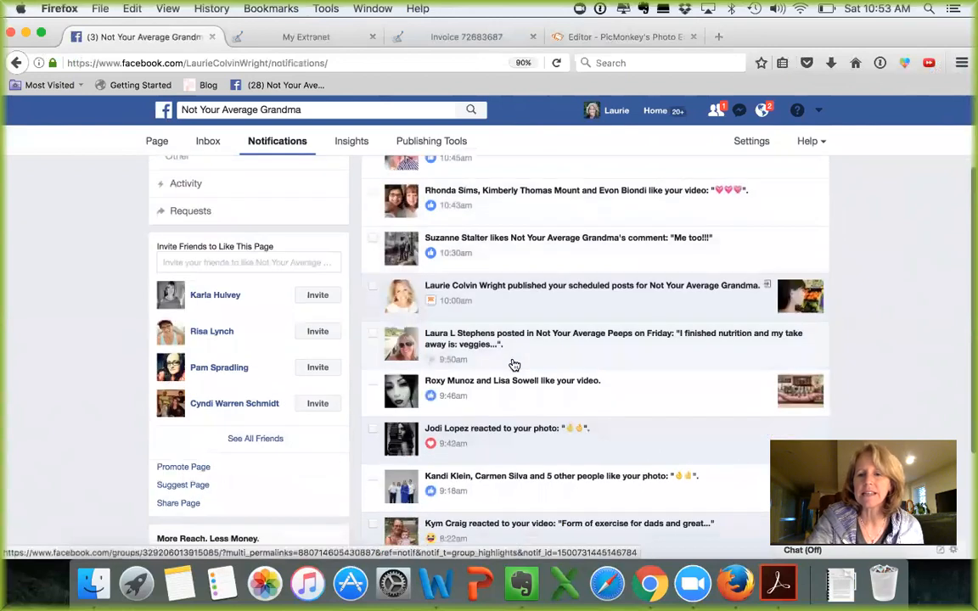
scroll(515, 365, down, 2)
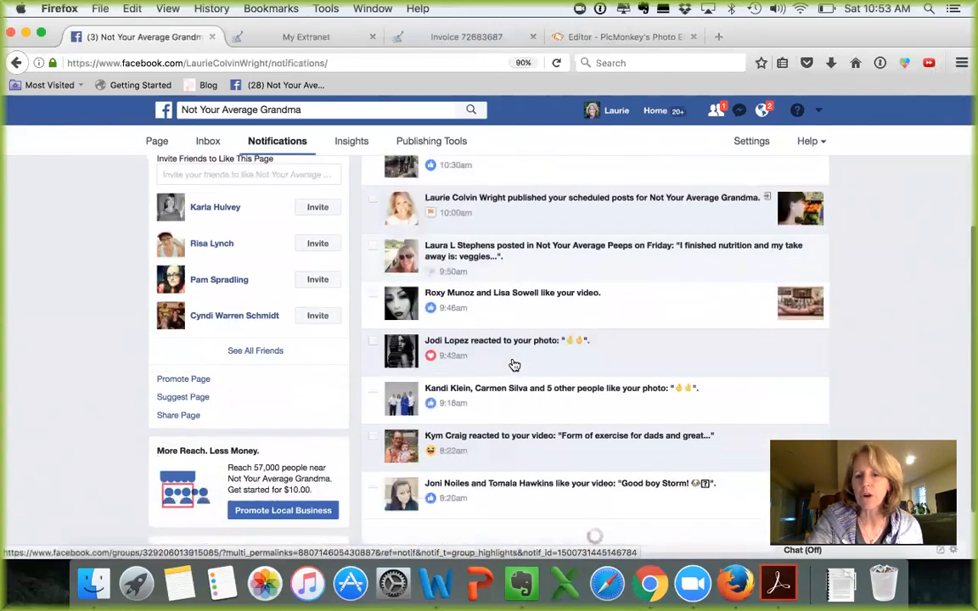
scroll(515, 365, down, 1)
scroll(513, 365, up, 3)
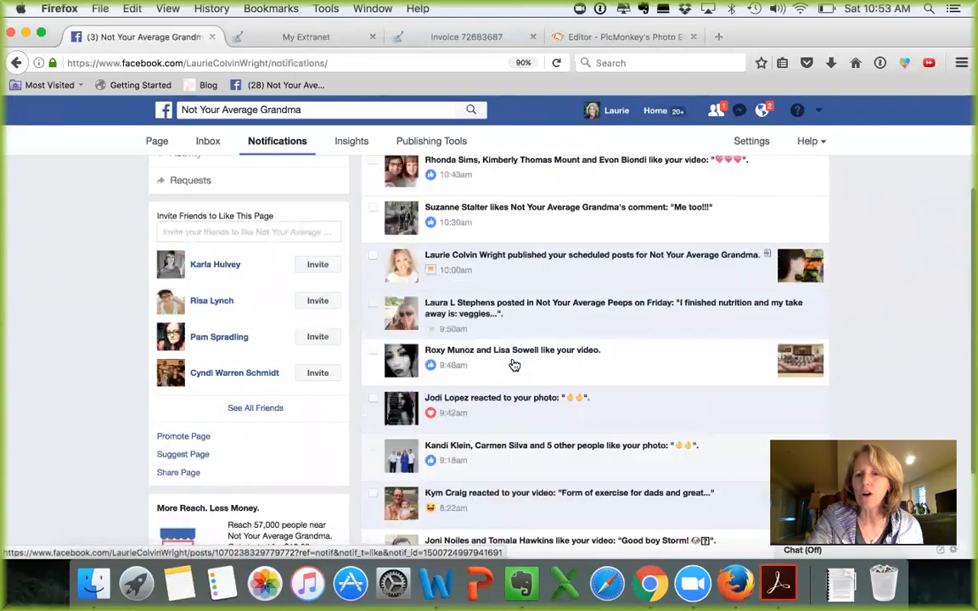